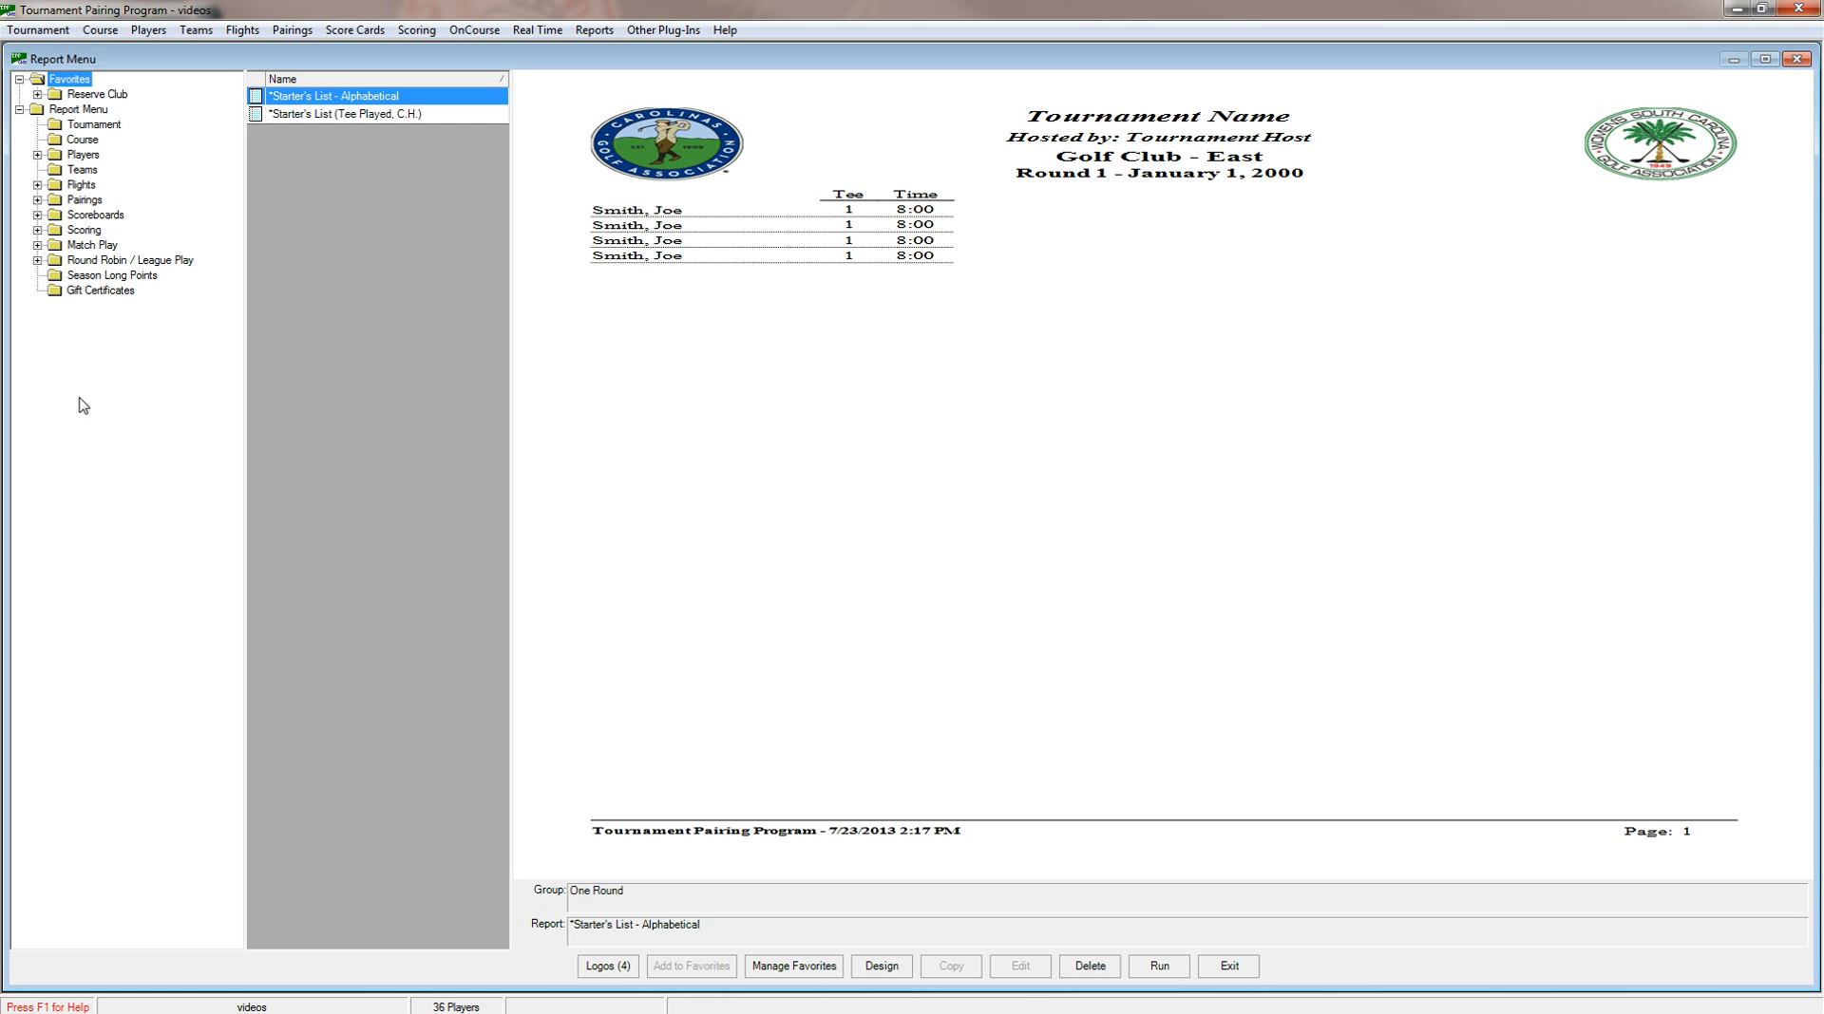
# Preview the Cart Signs - Starting Time & Tee report among the one-round cart signs of the Pairings reports.
pyautogui.click(37, 201)
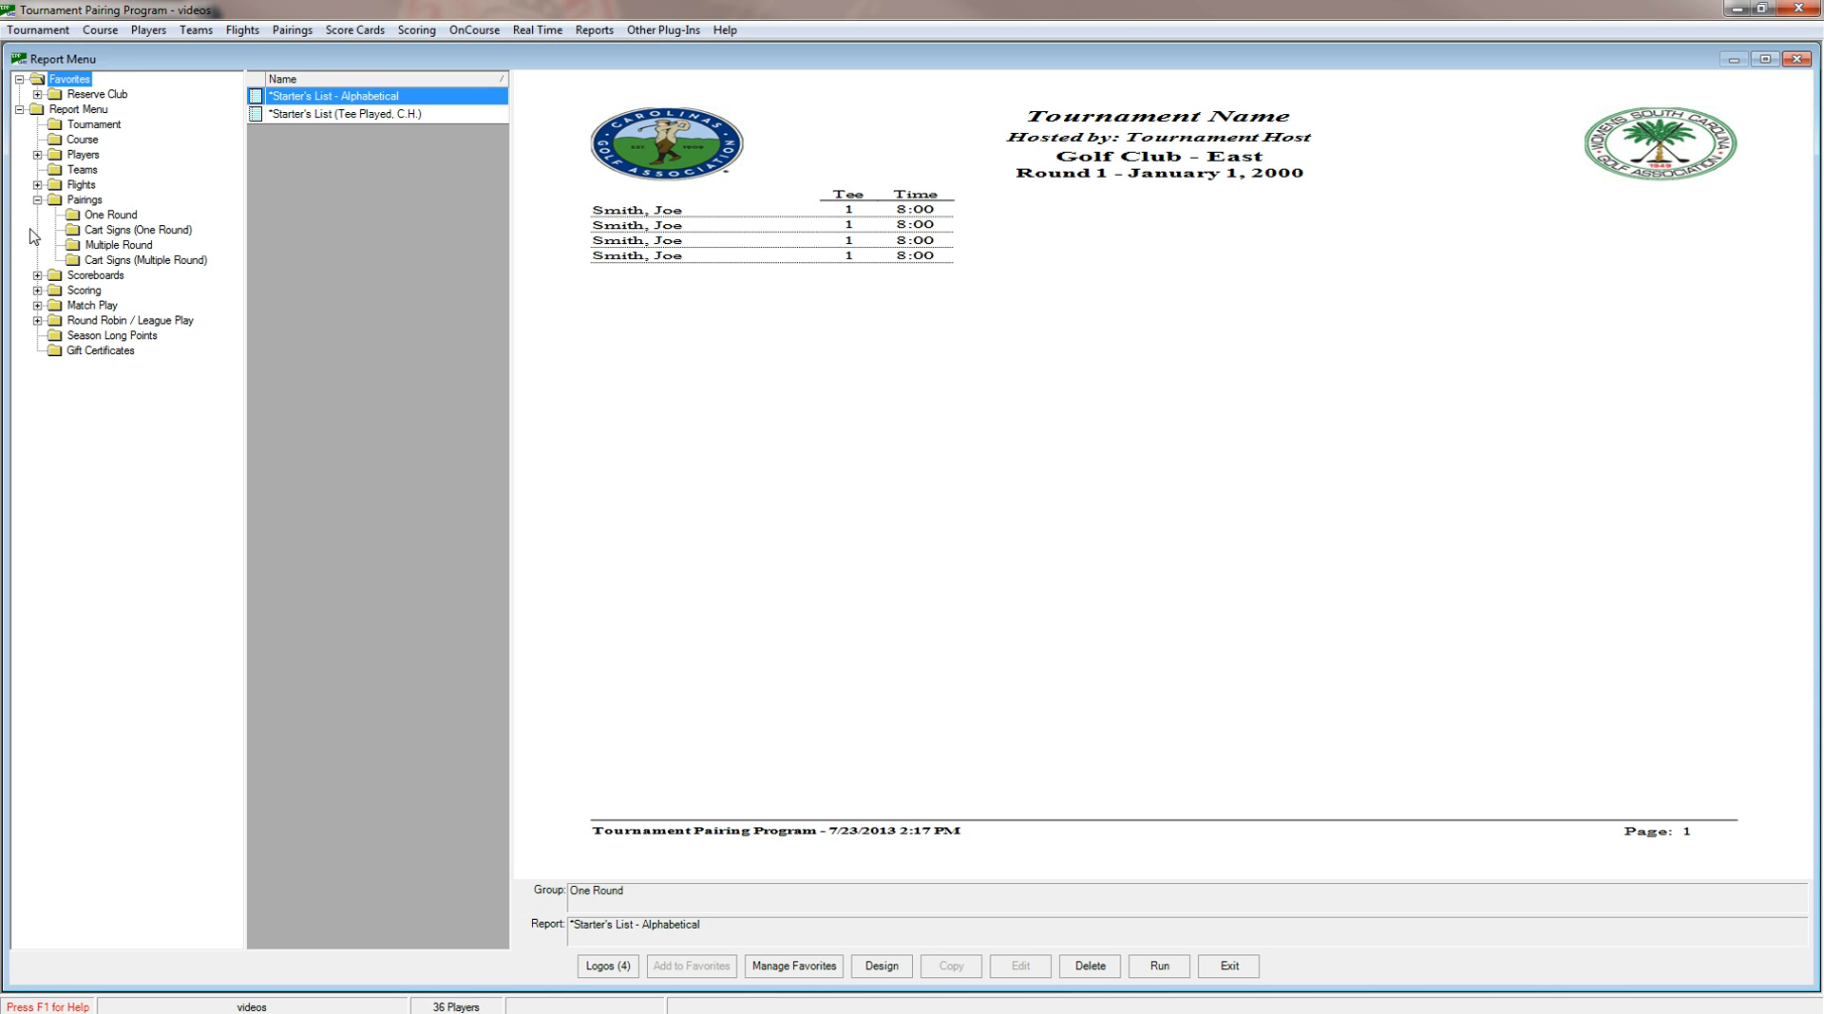
pyautogui.click(96, 235)
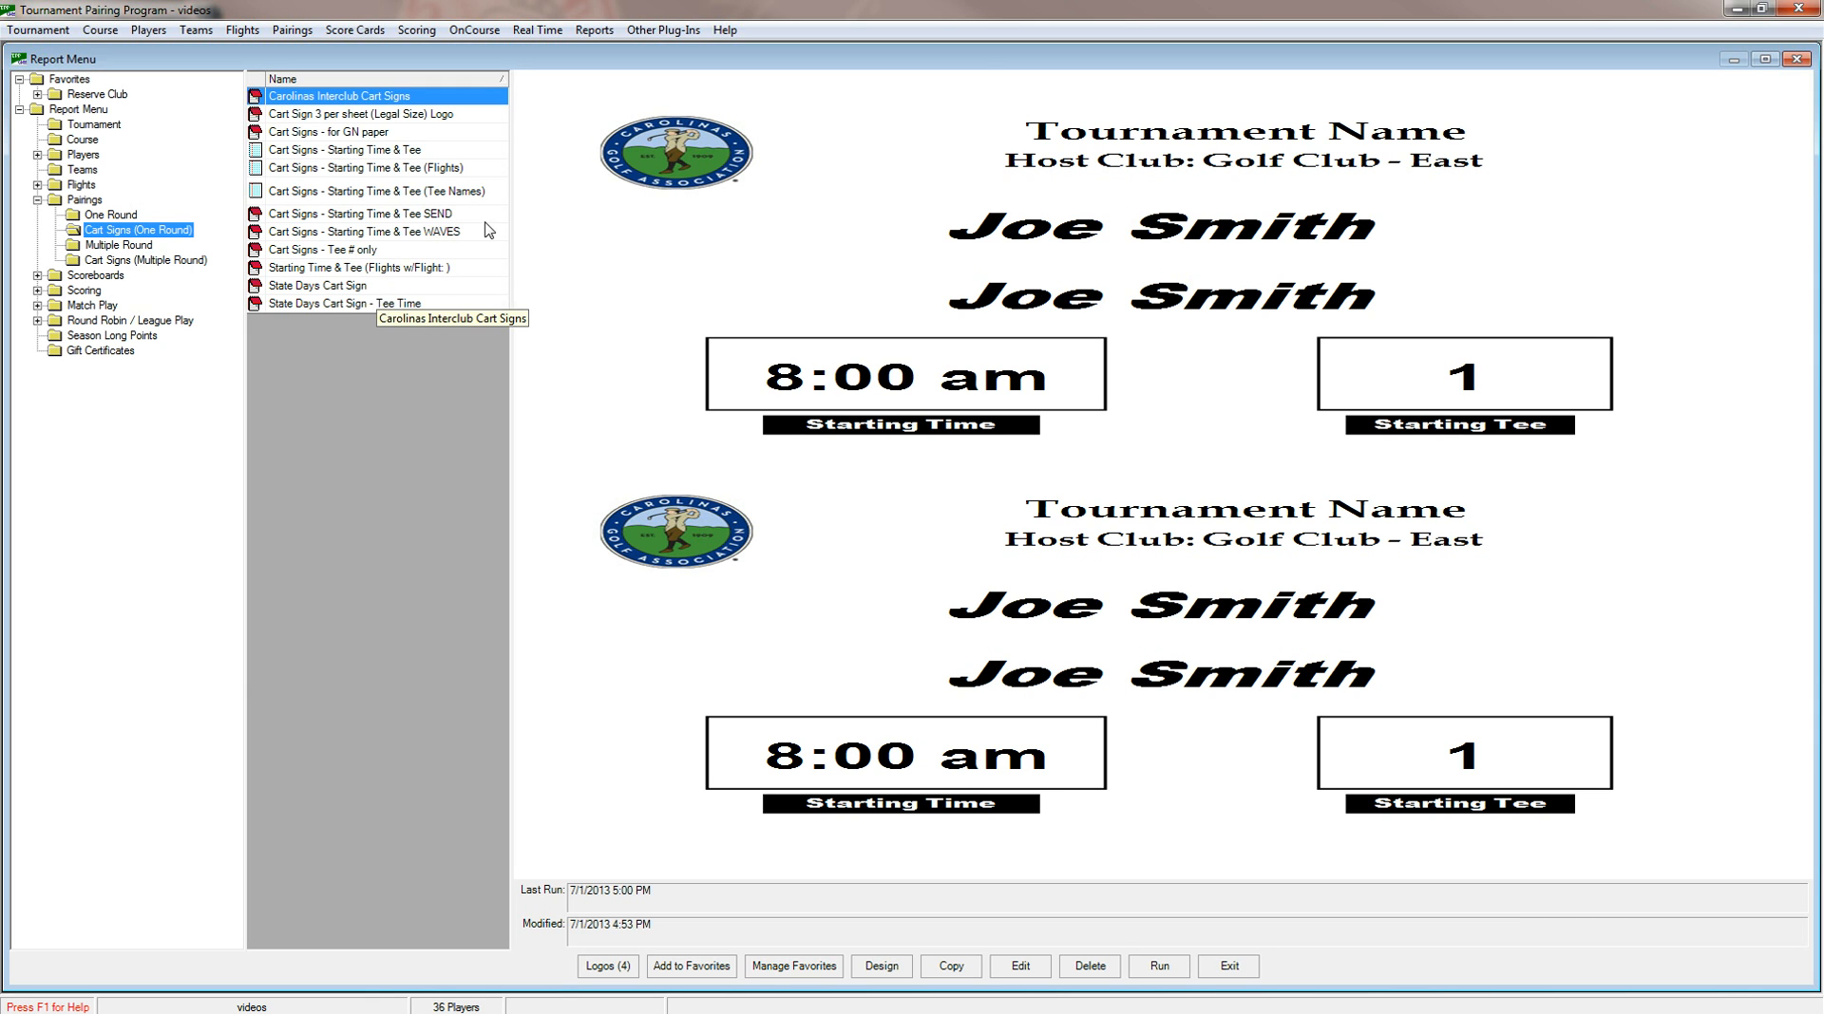
pyautogui.click(594, 31)
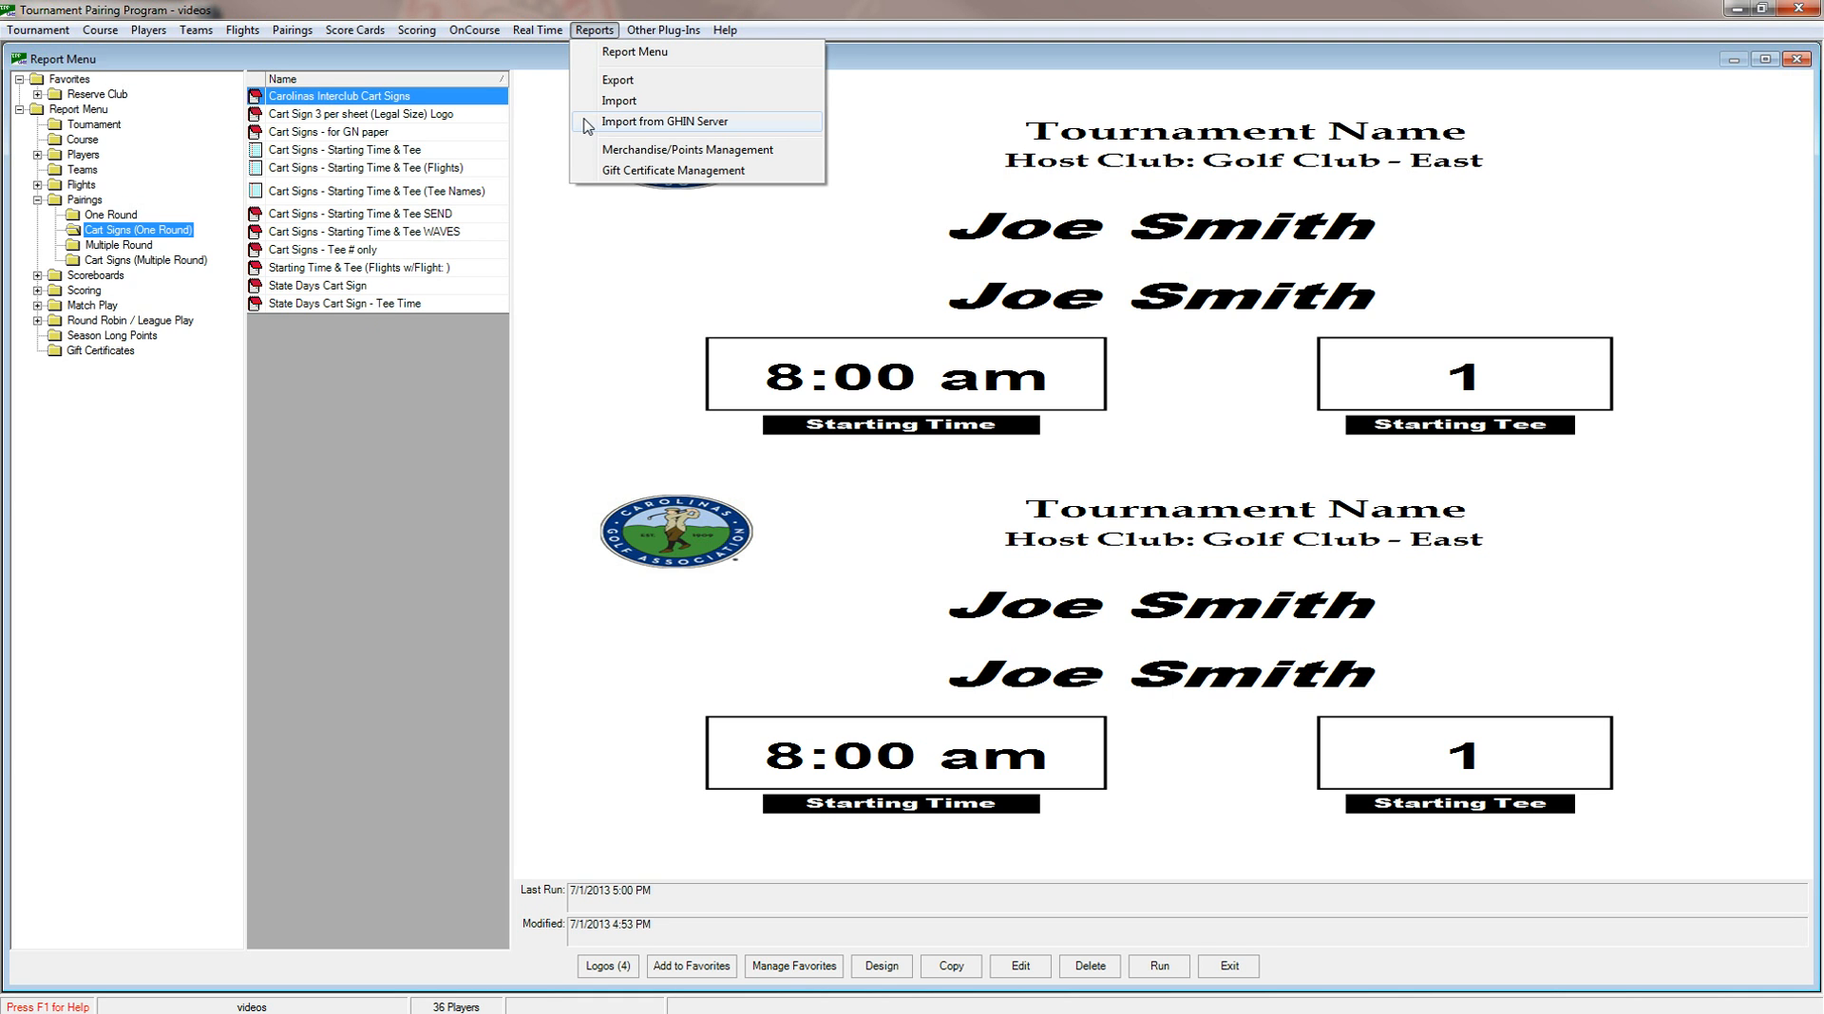
pyautogui.click(395, 386)
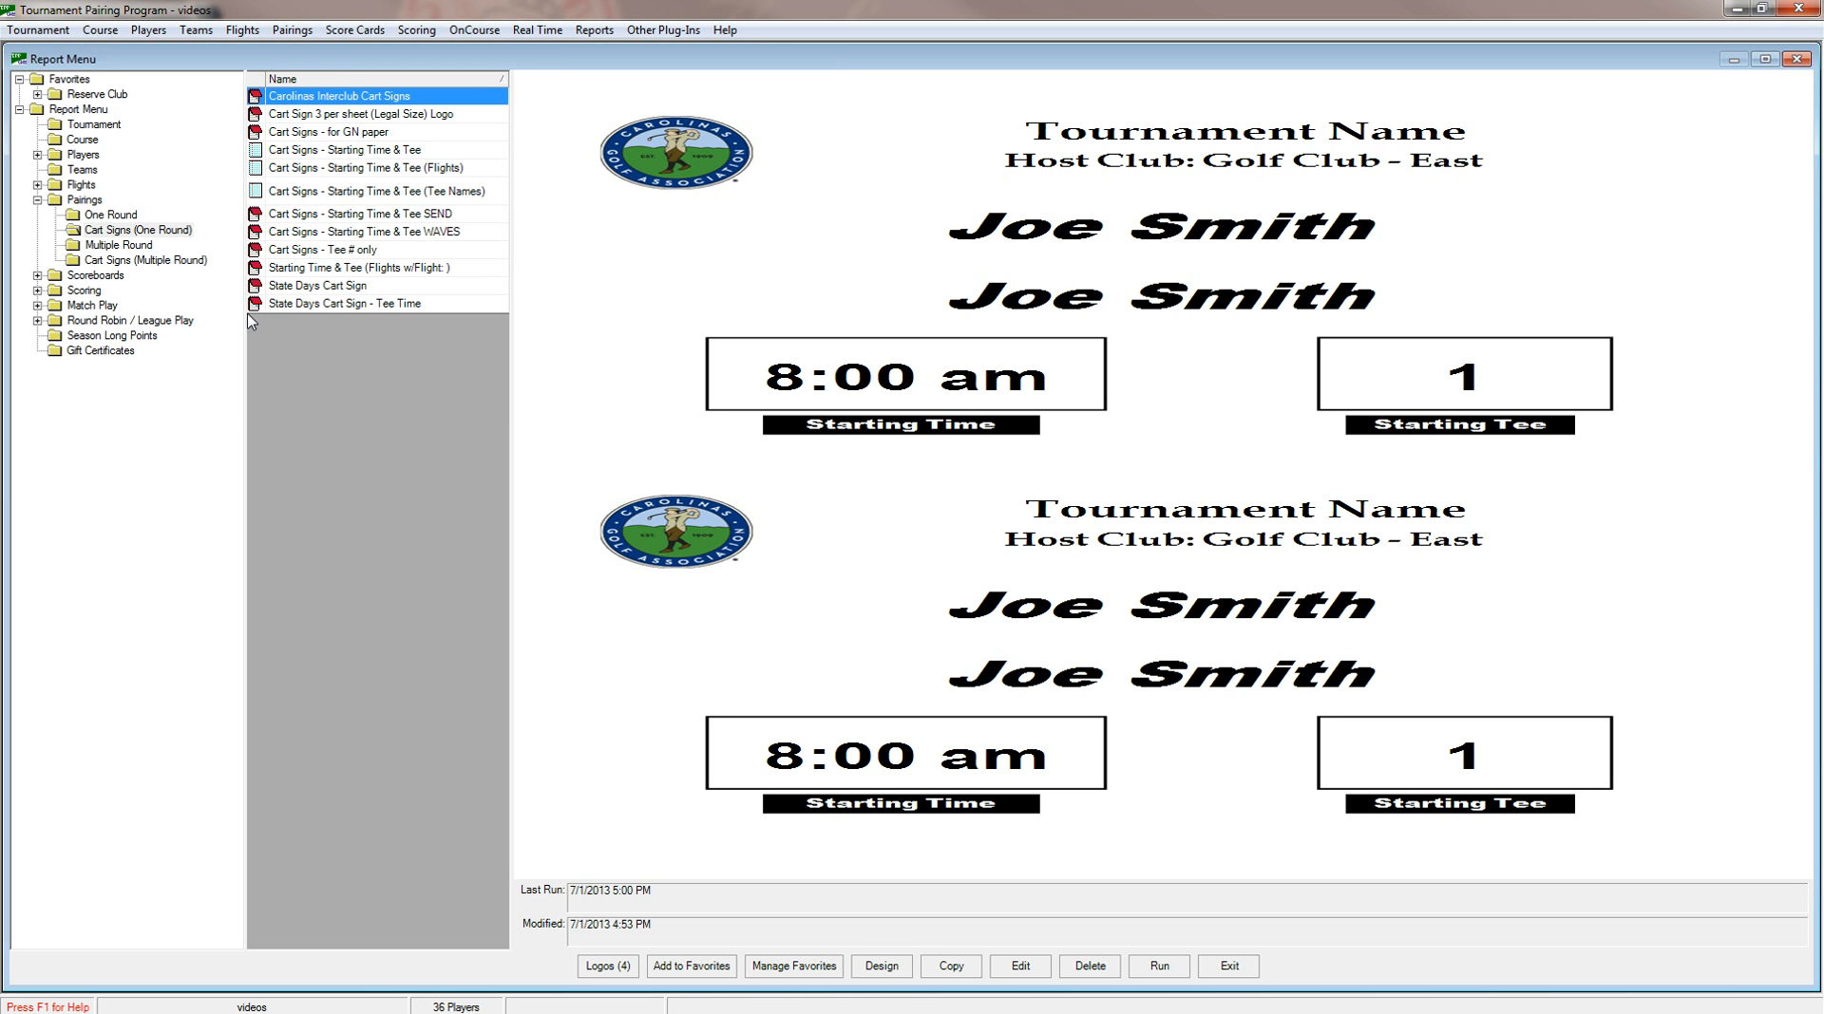
pyautogui.click(320, 150)
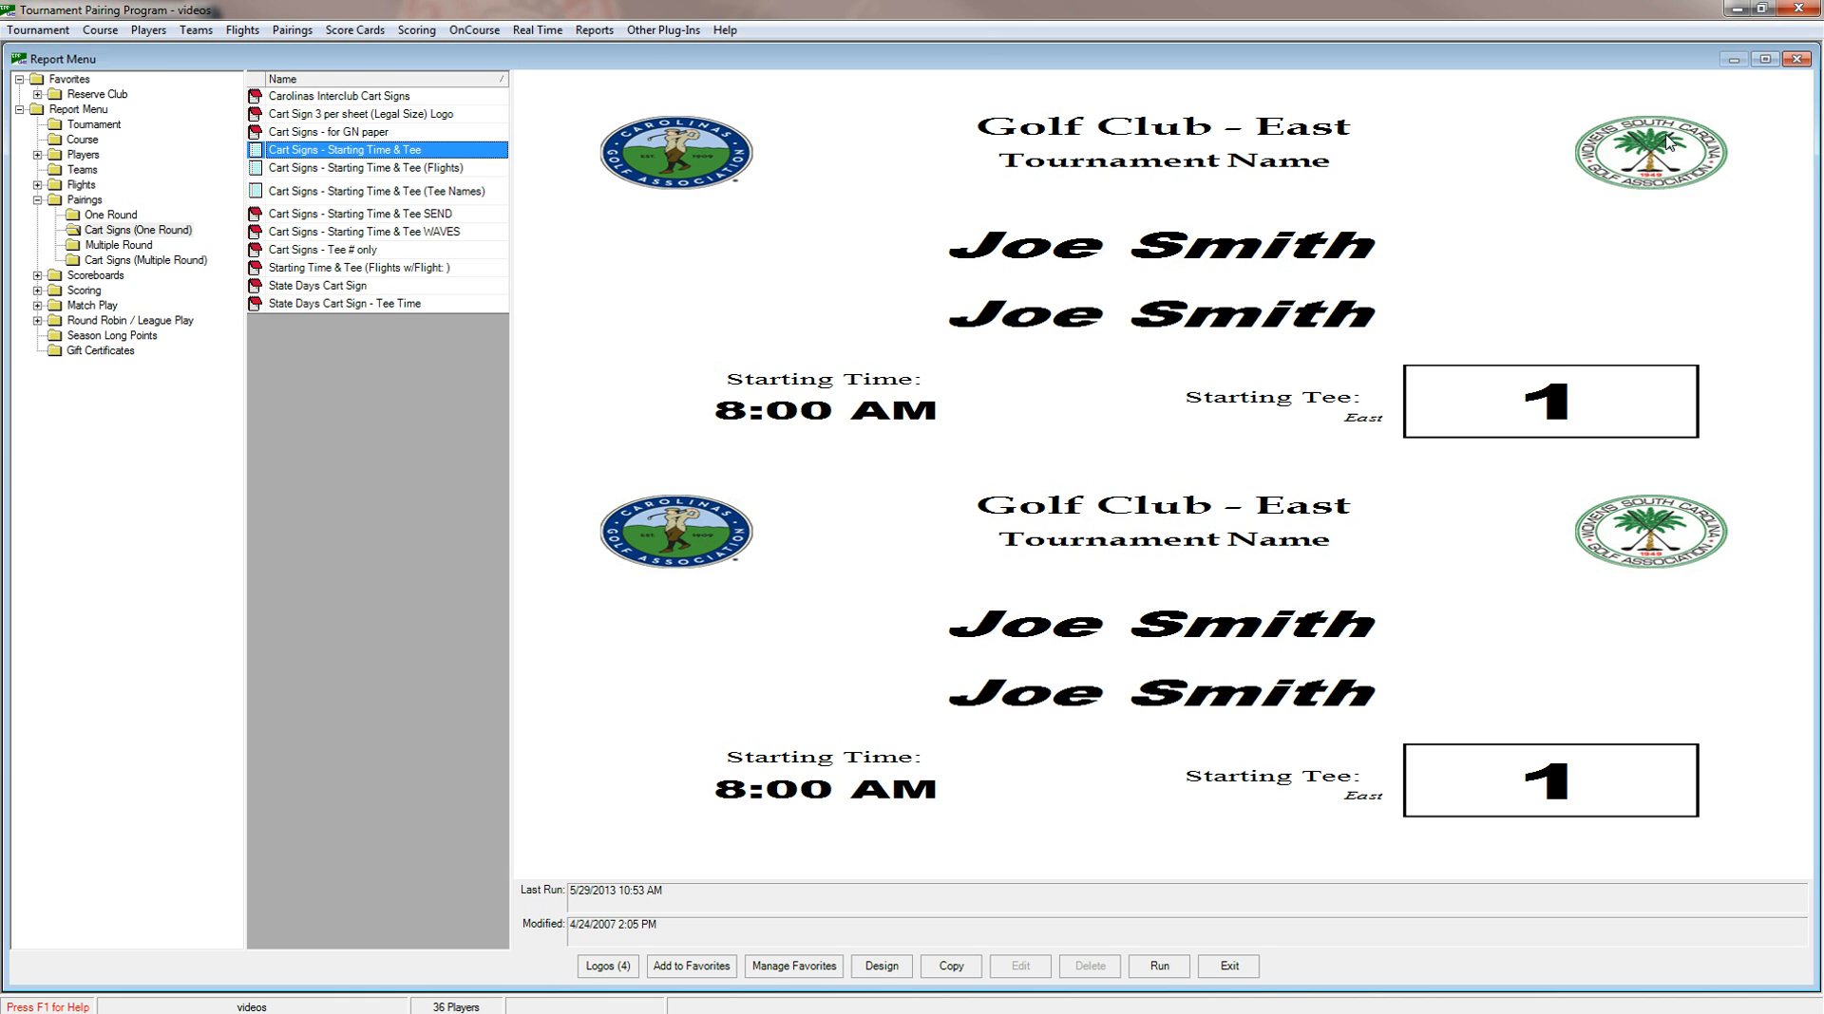
# From the One Round pairings reports, set report Logo1 to the Aa830001 image in the Logos folder and save it.
pyautogui.click(91, 213)
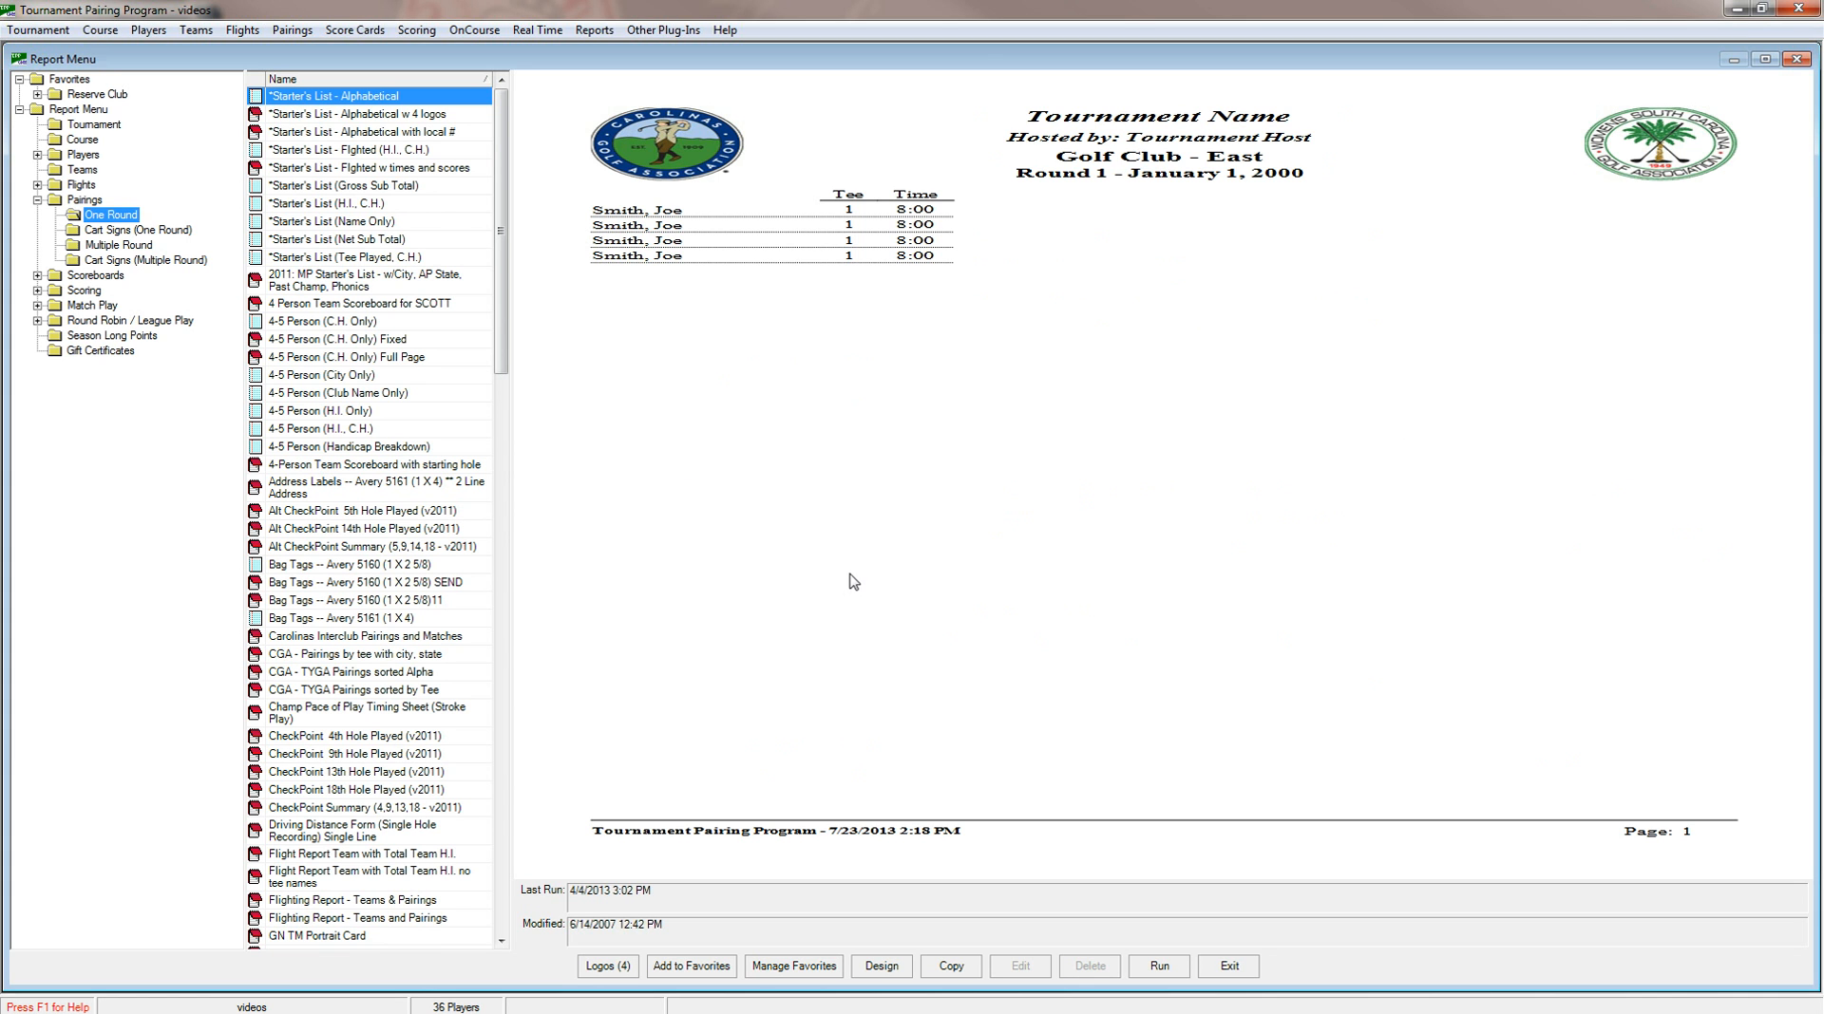
pyautogui.click(608, 967)
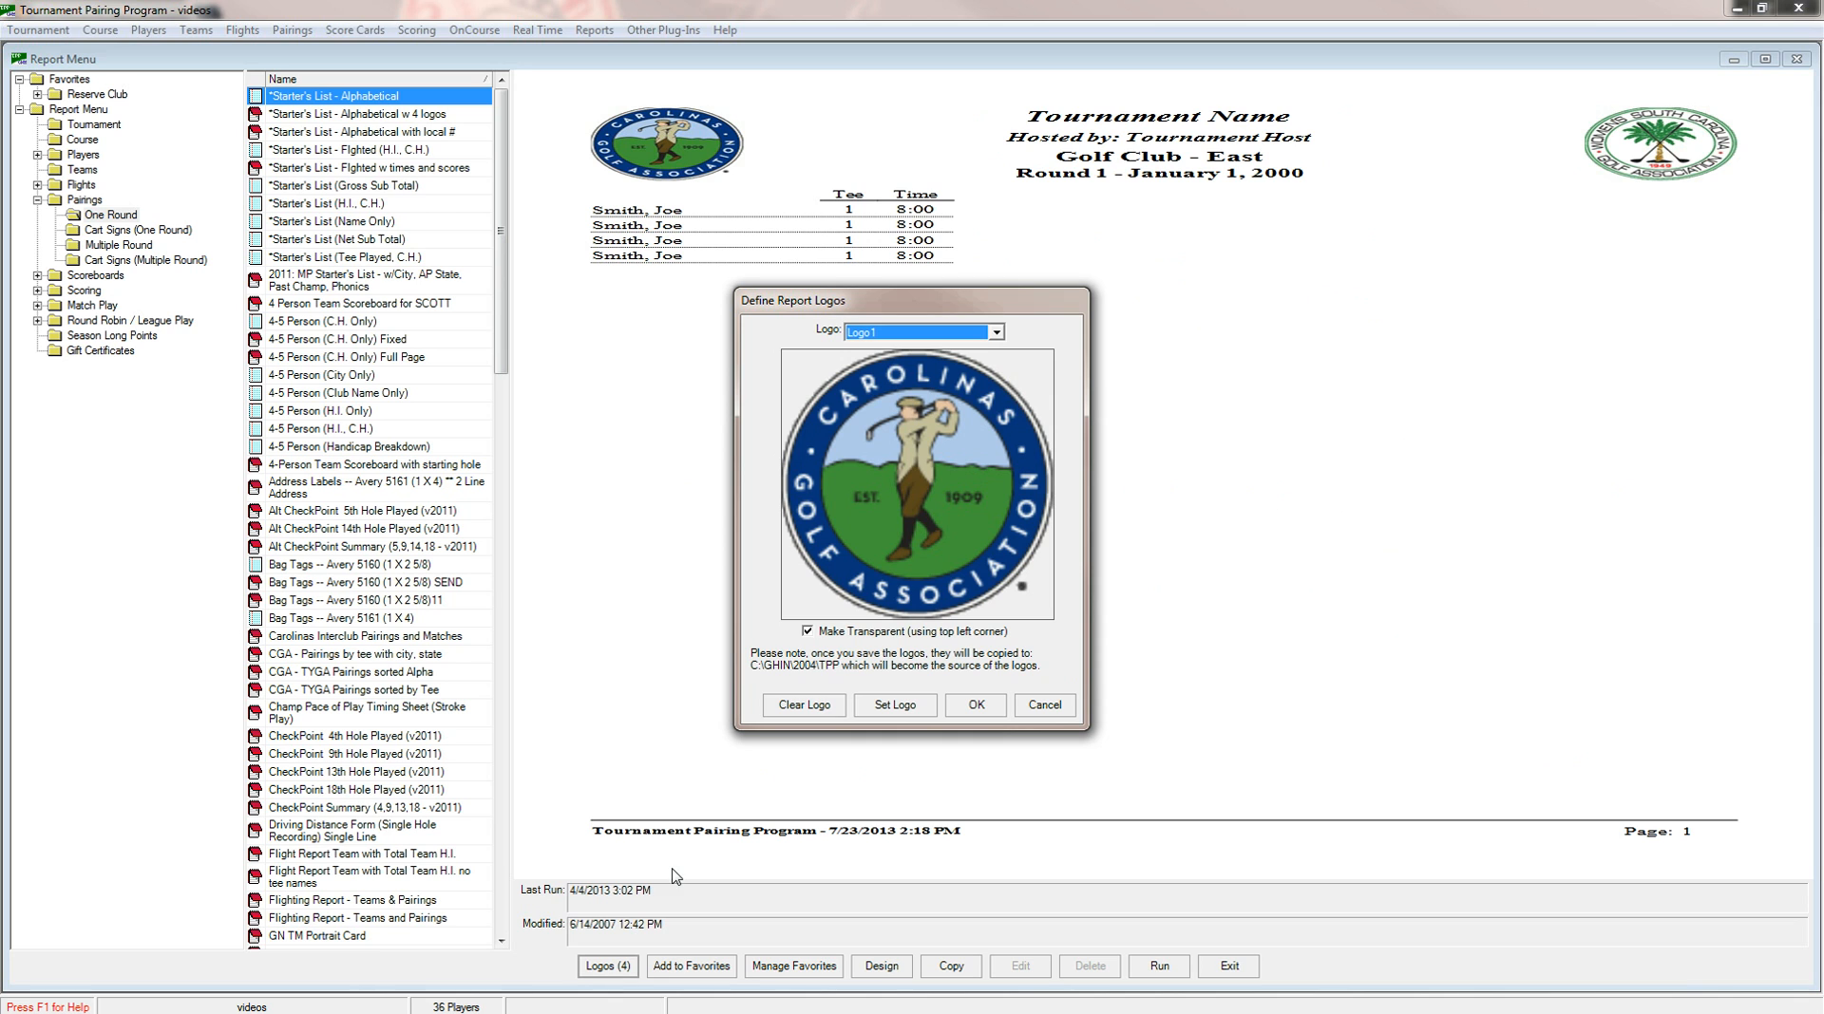
pyautogui.click(995, 334)
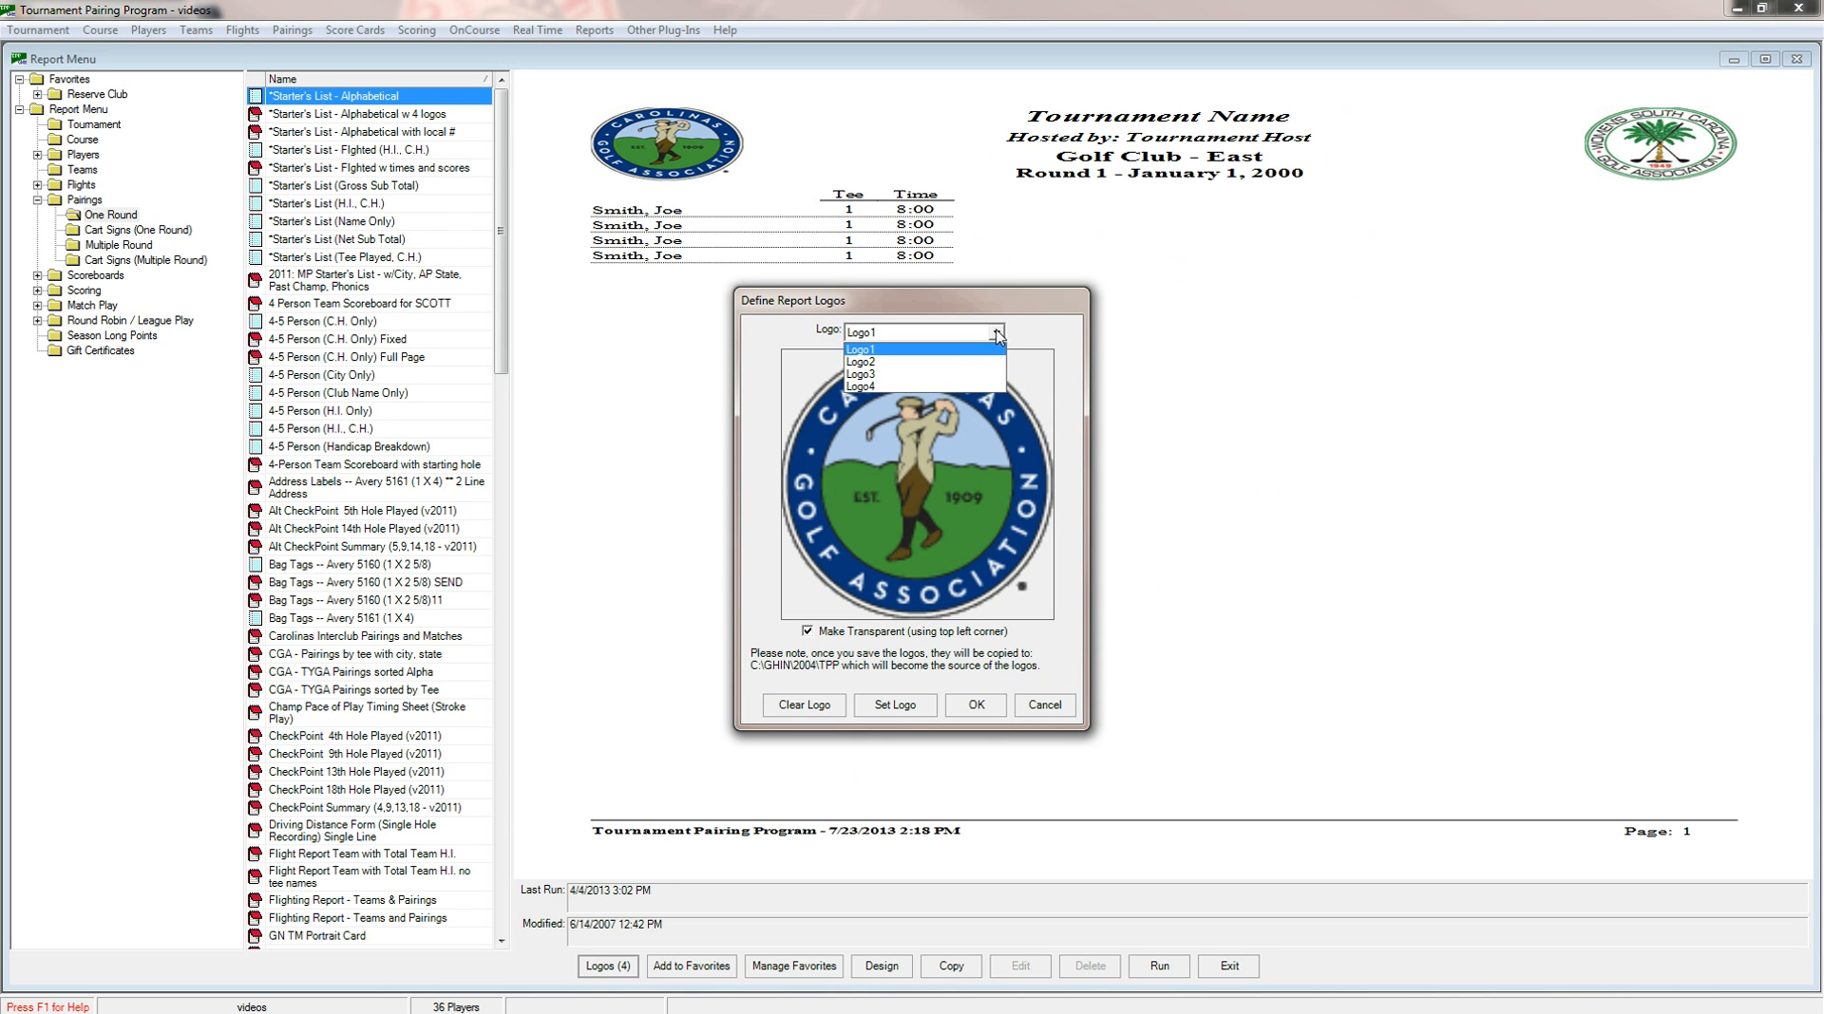
pyautogui.click(975, 351)
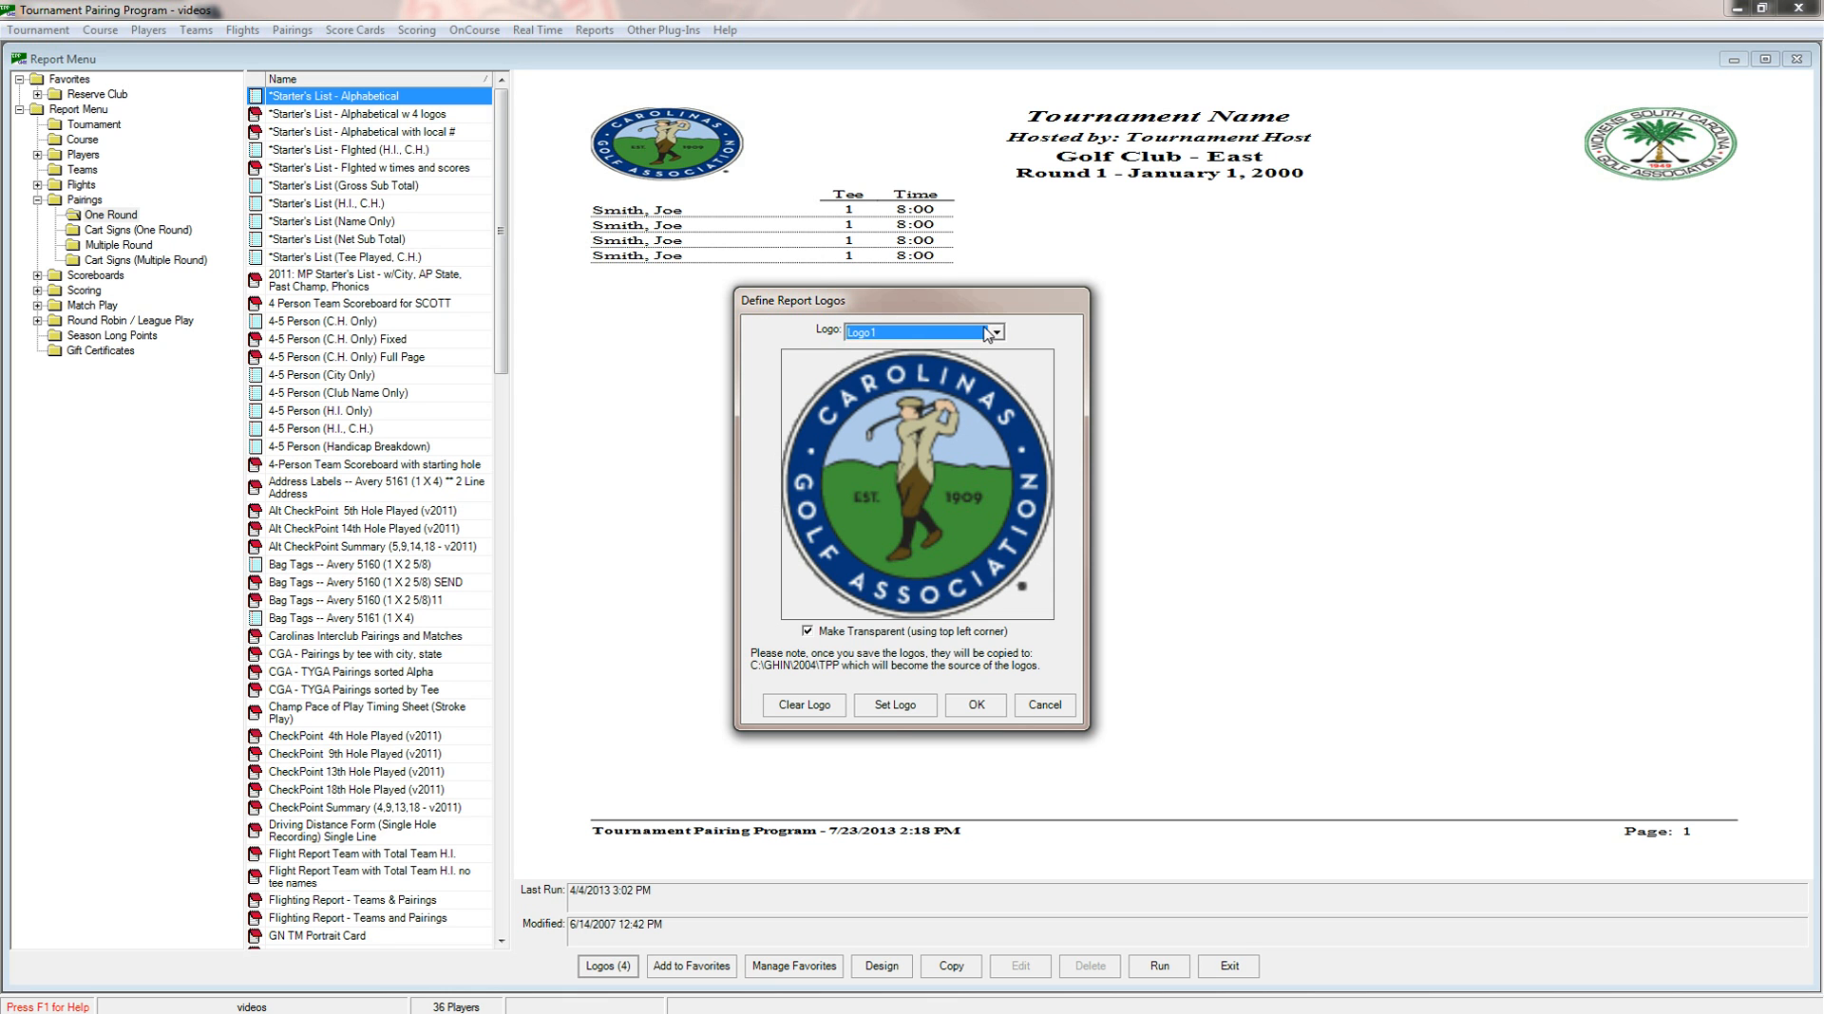
pyautogui.click(896, 713)
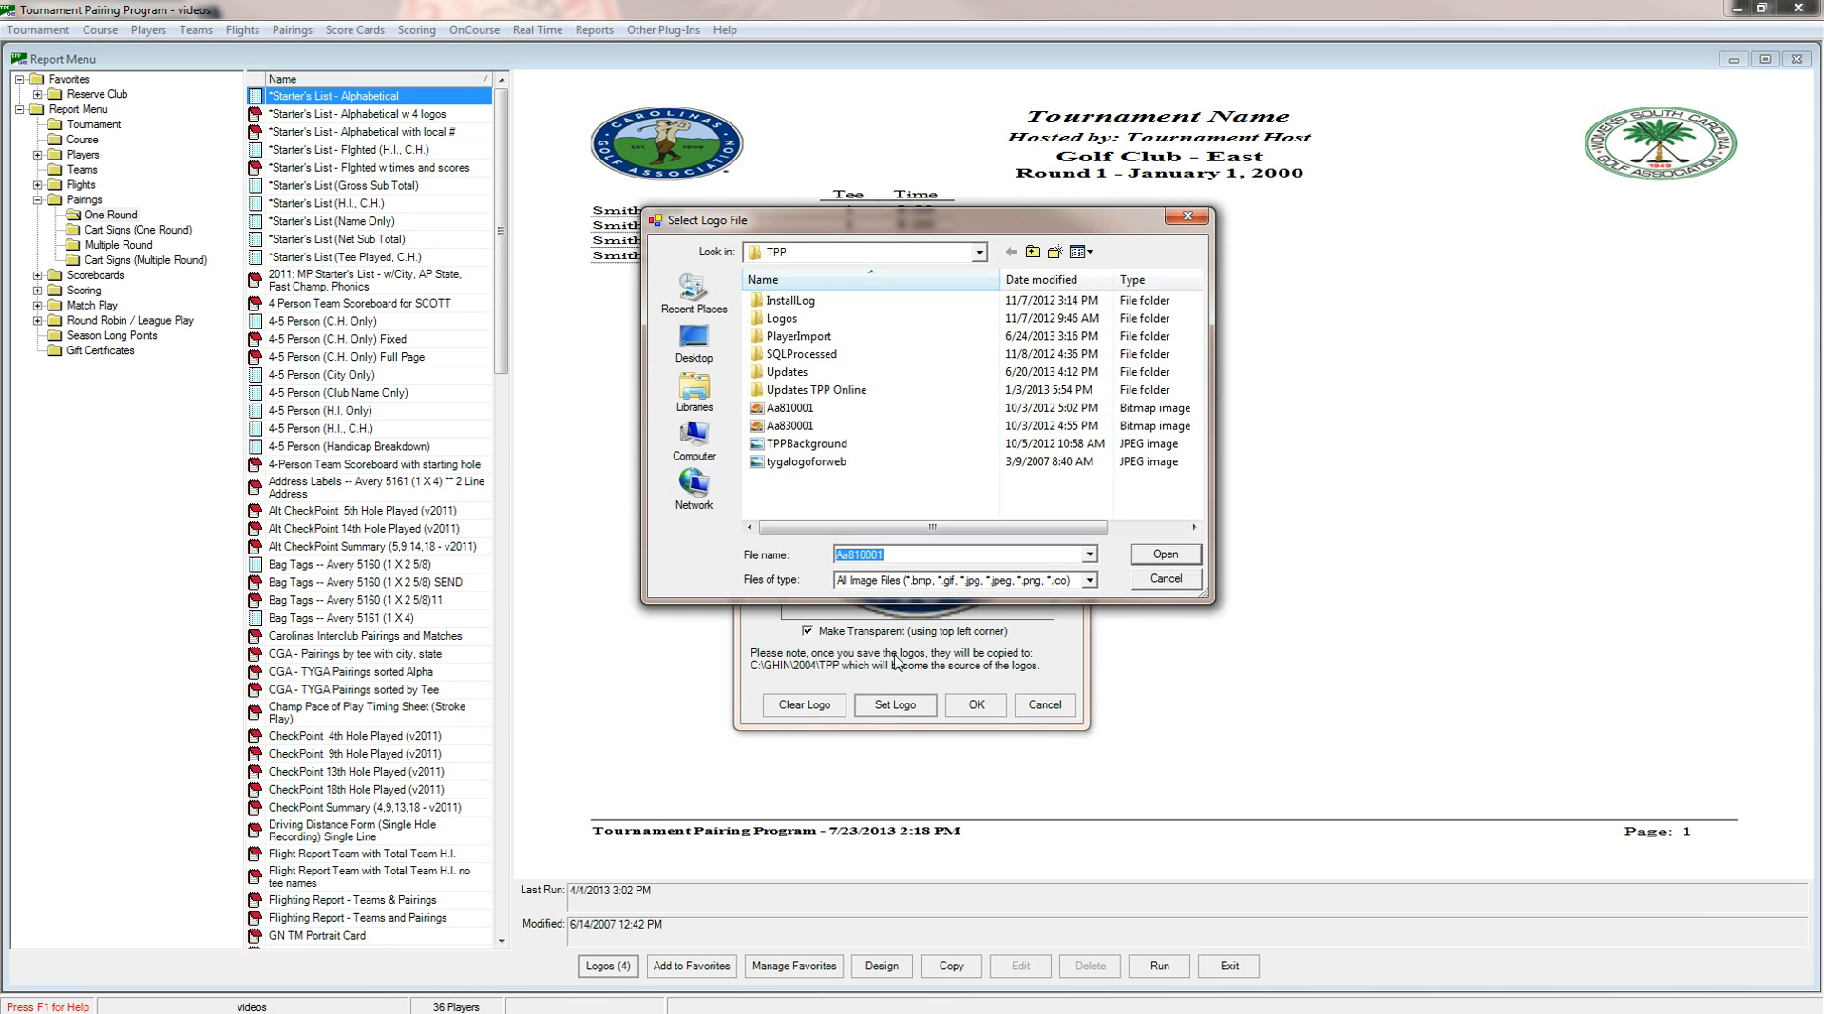
pyautogui.doubleClick(782, 318)
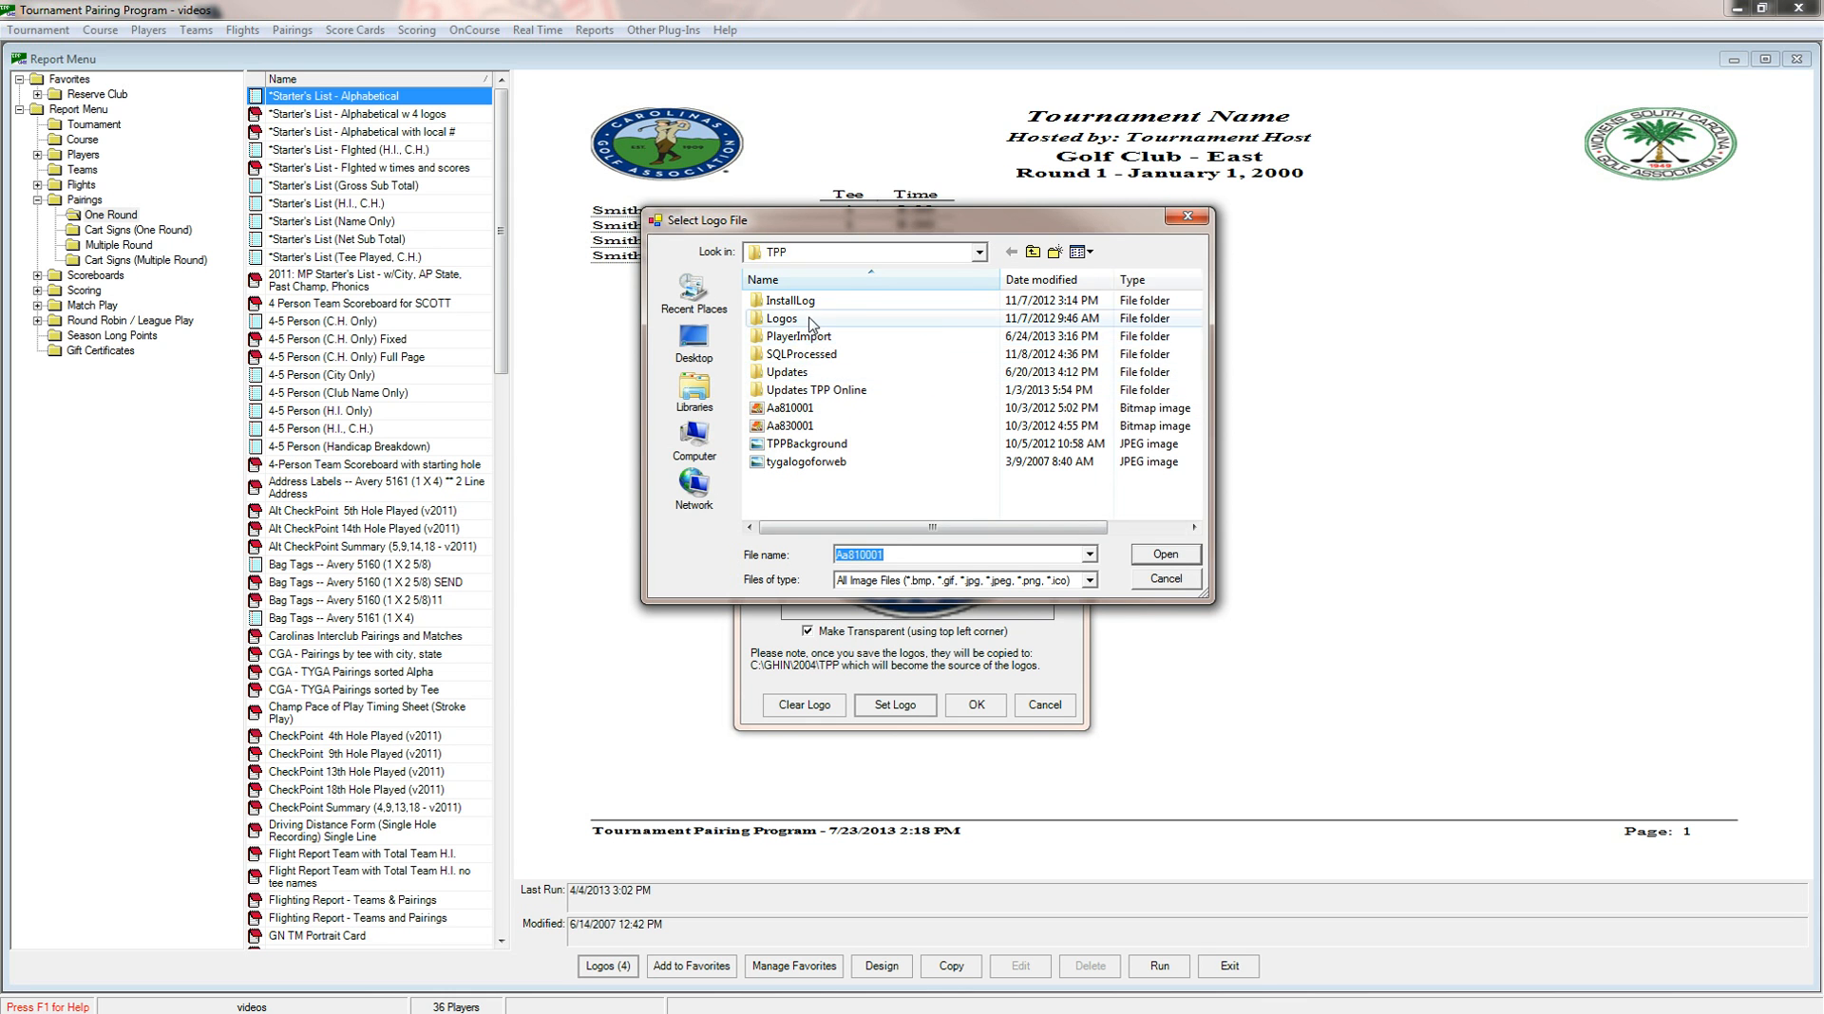
pyautogui.scroll(-3, 960, 418)
pyautogui.scroll(-8, 959, 418)
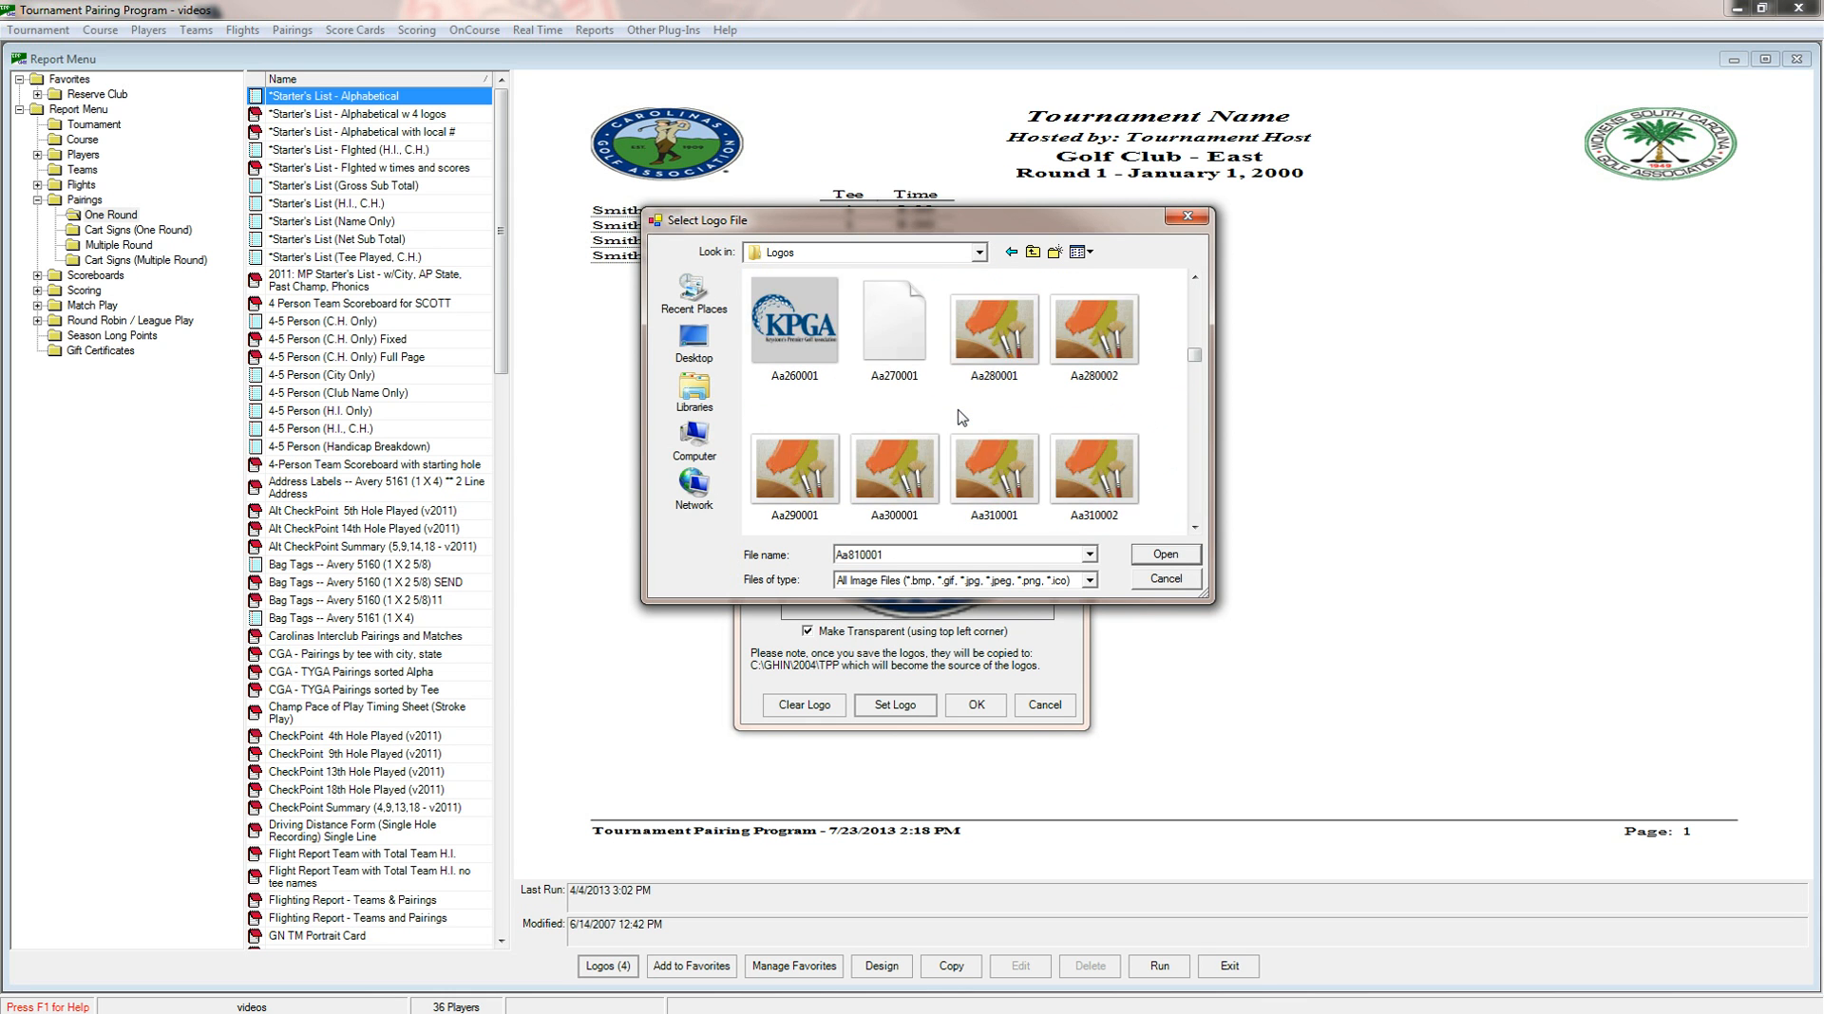
pyautogui.scroll(-1, 961, 416)
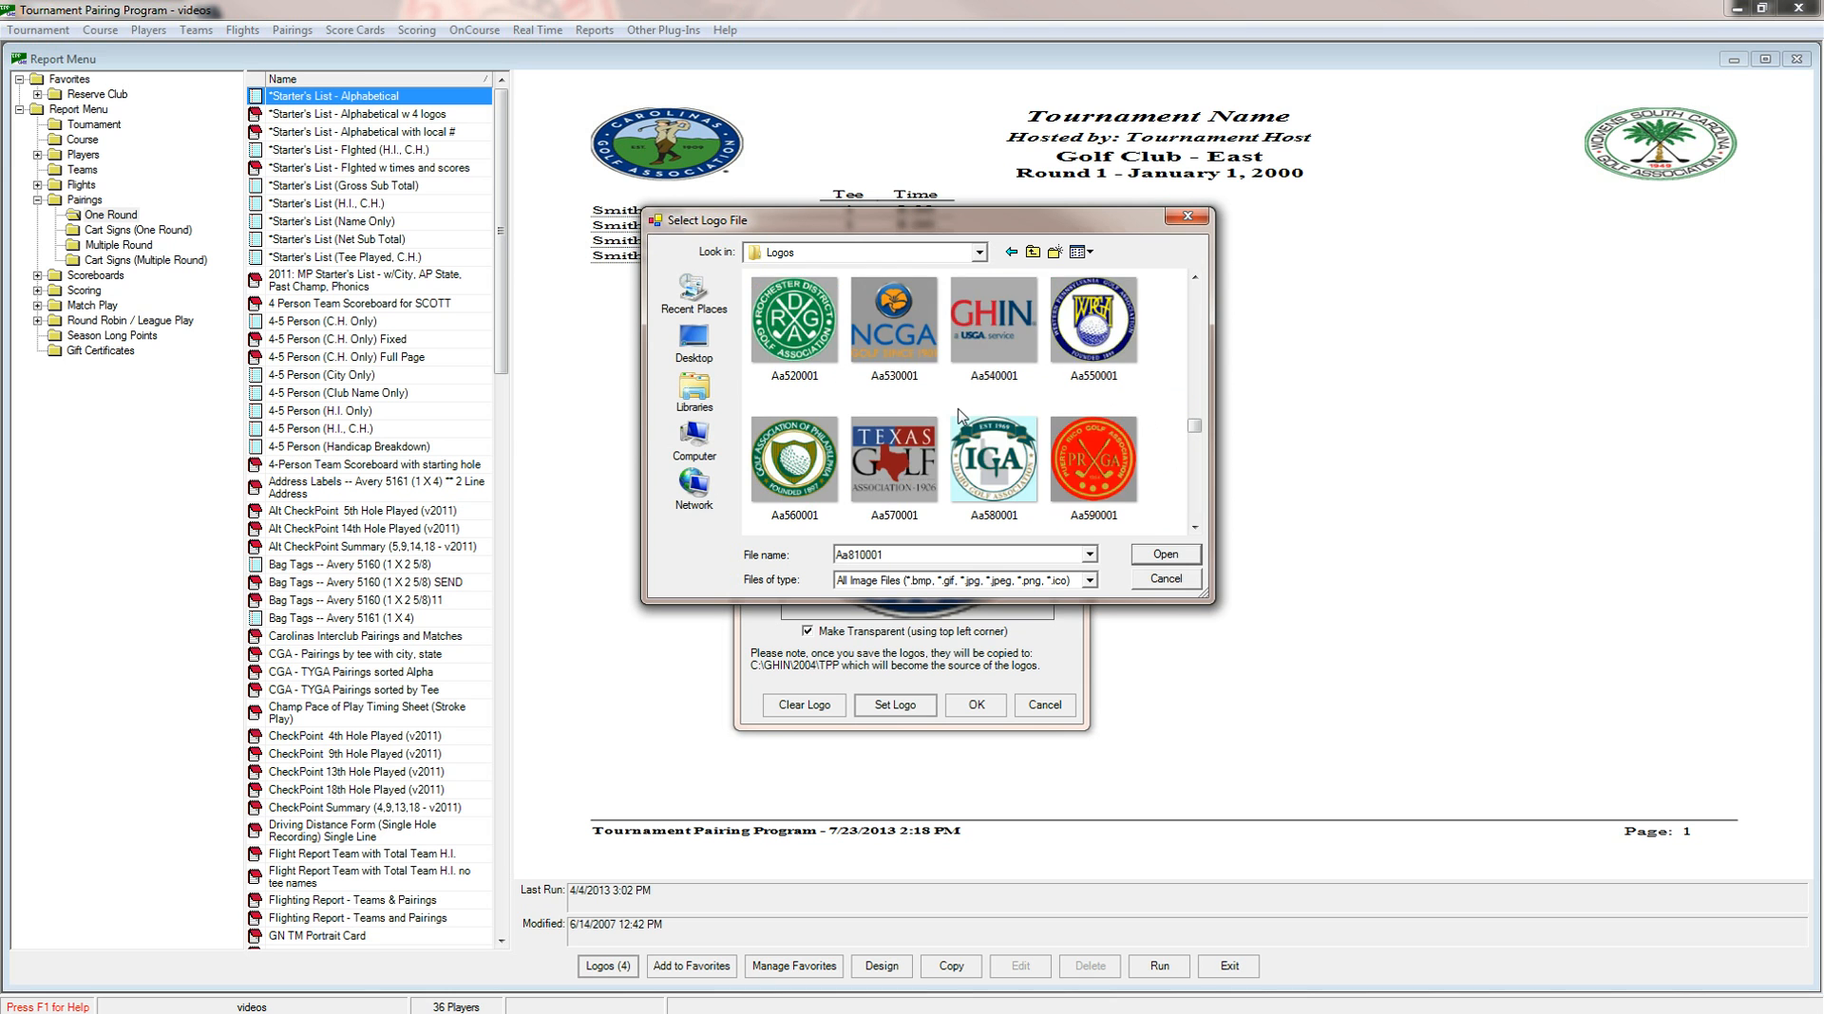
pyautogui.scroll(-3, 960, 416)
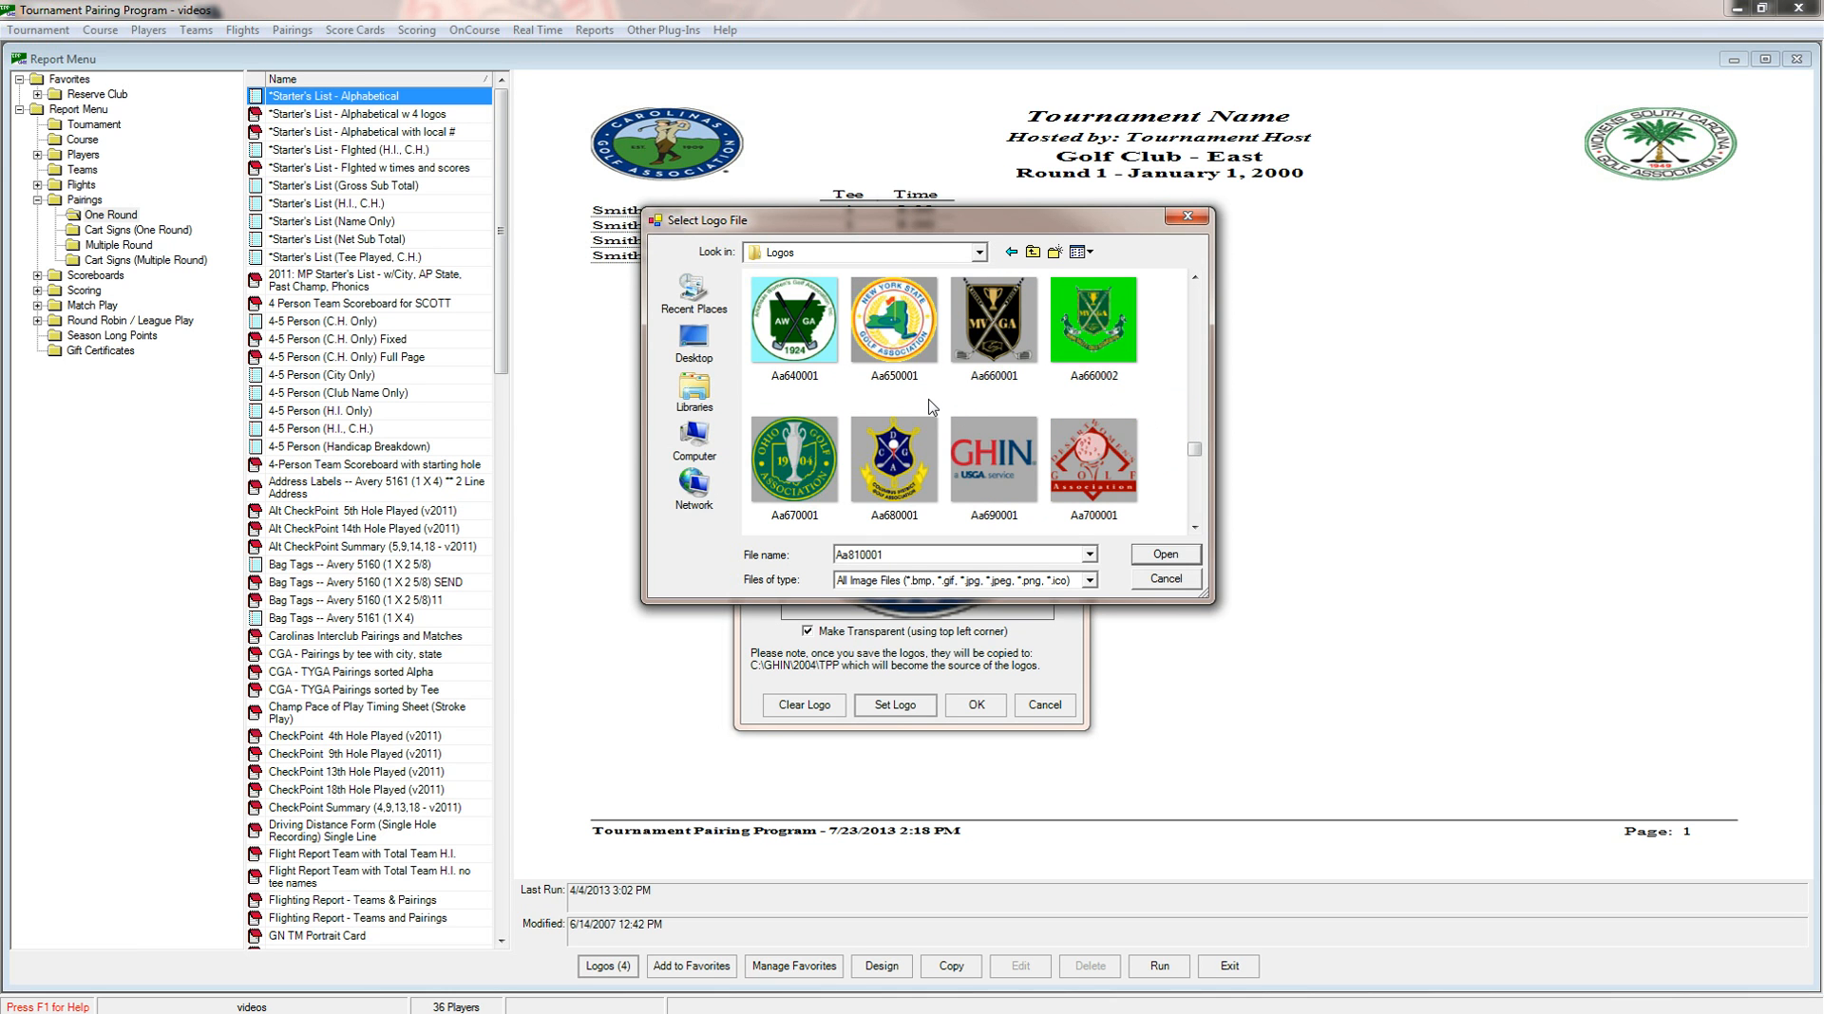
pyautogui.scroll(-2, 933, 404)
pyautogui.scroll(-1, 935, 418)
pyautogui.scroll(-1, 933, 418)
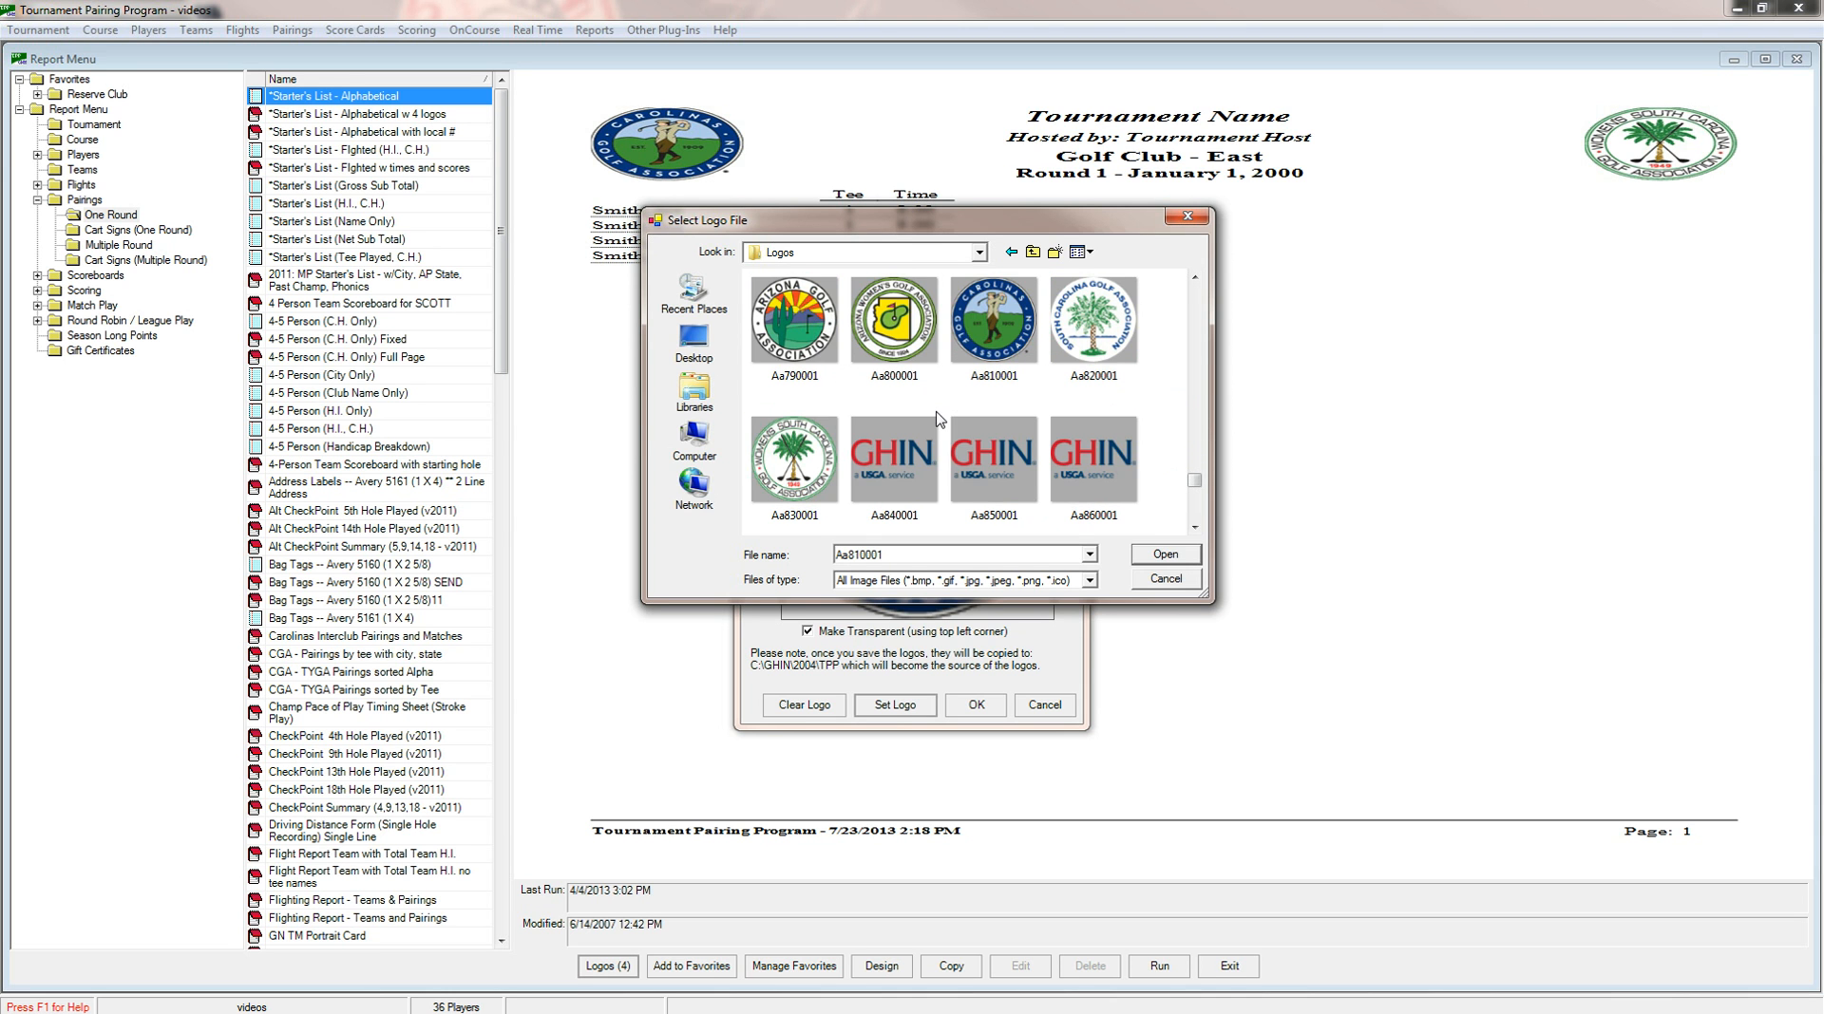
pyautogui.click(832, 445)
pyautogui.click(1171, 560)
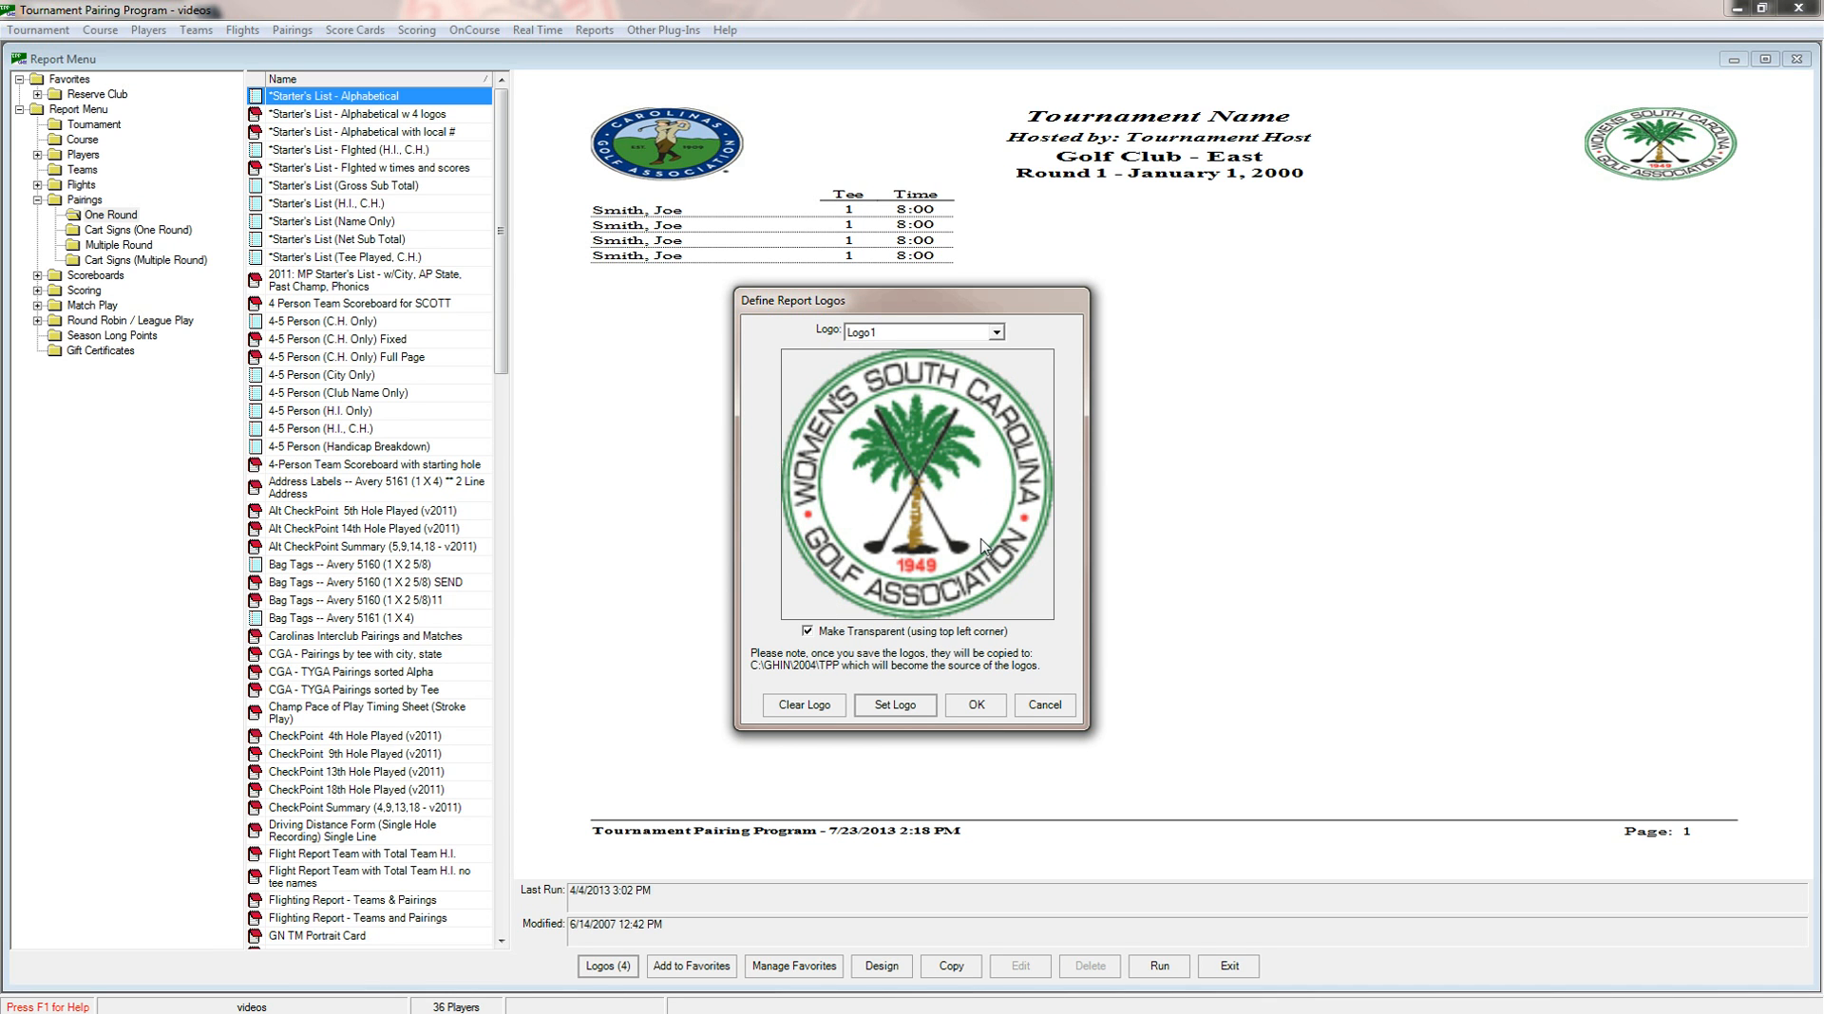
pyautogui.click(979, 705)
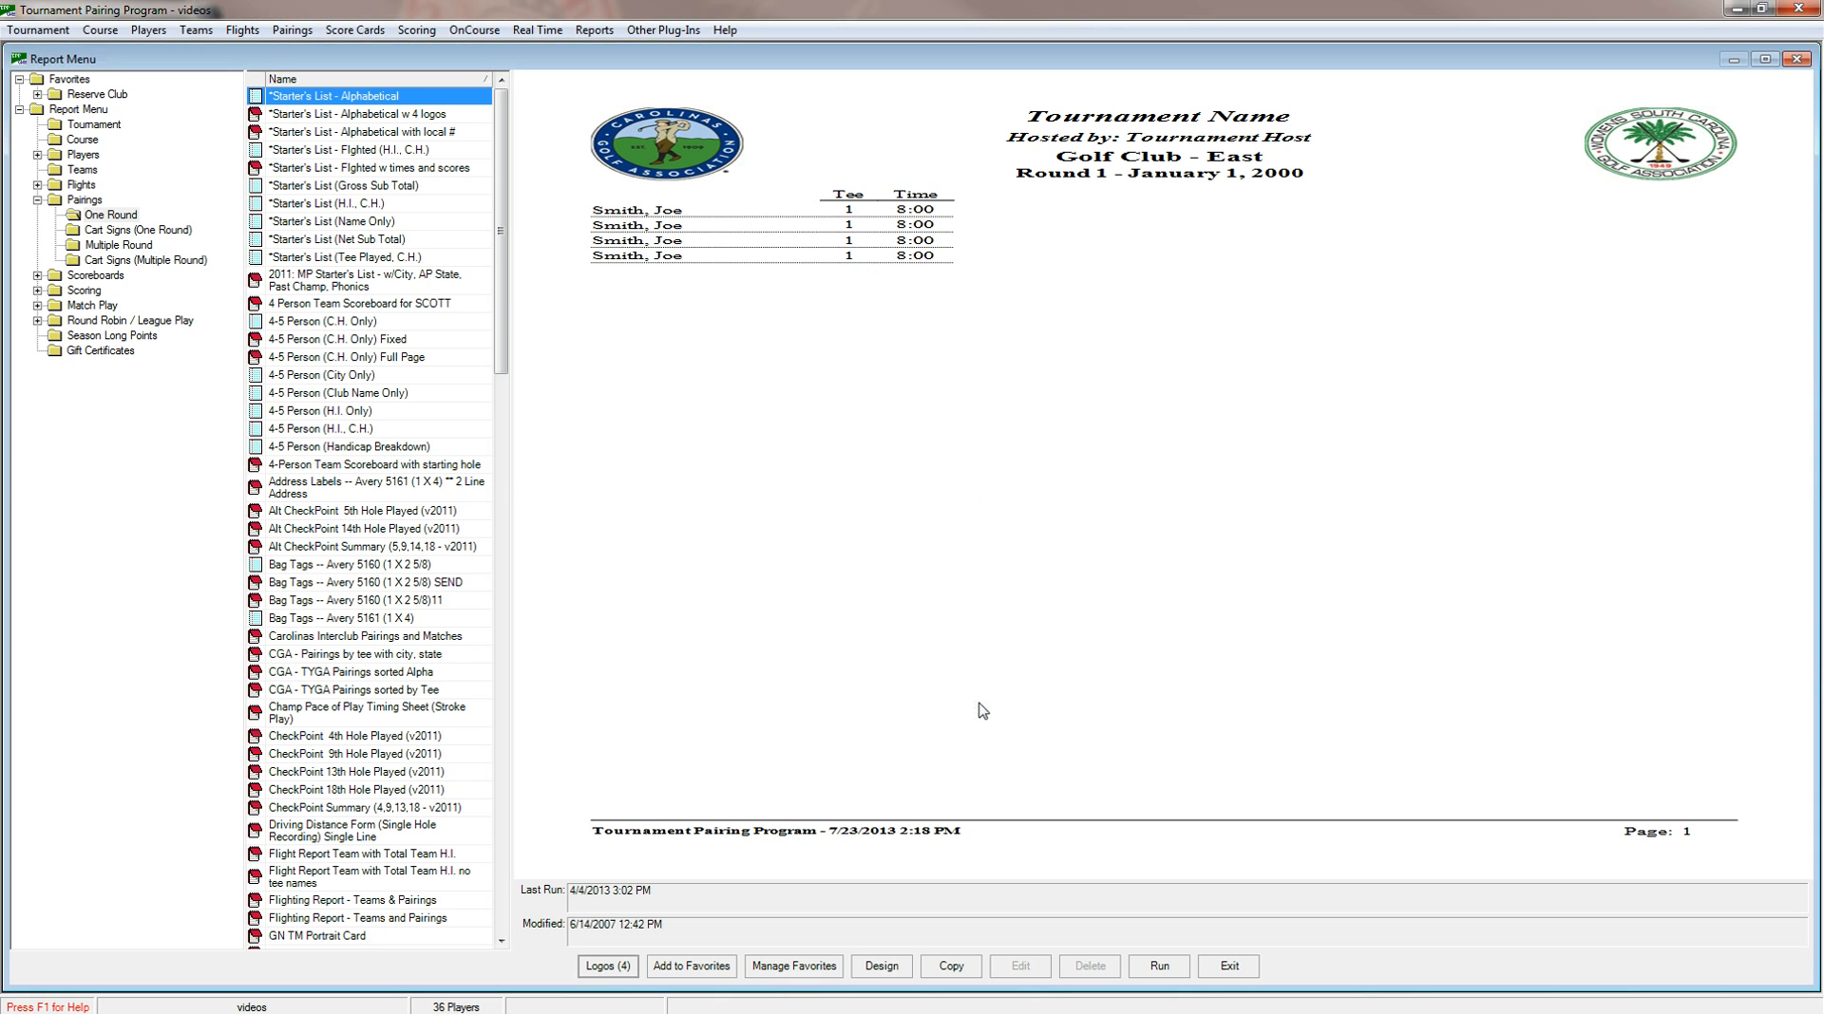
# Run the alphabetical Starter's List for Round 1 on all courses, check its logos, and close the report viewer.
pyautogui.click(1157, 969)
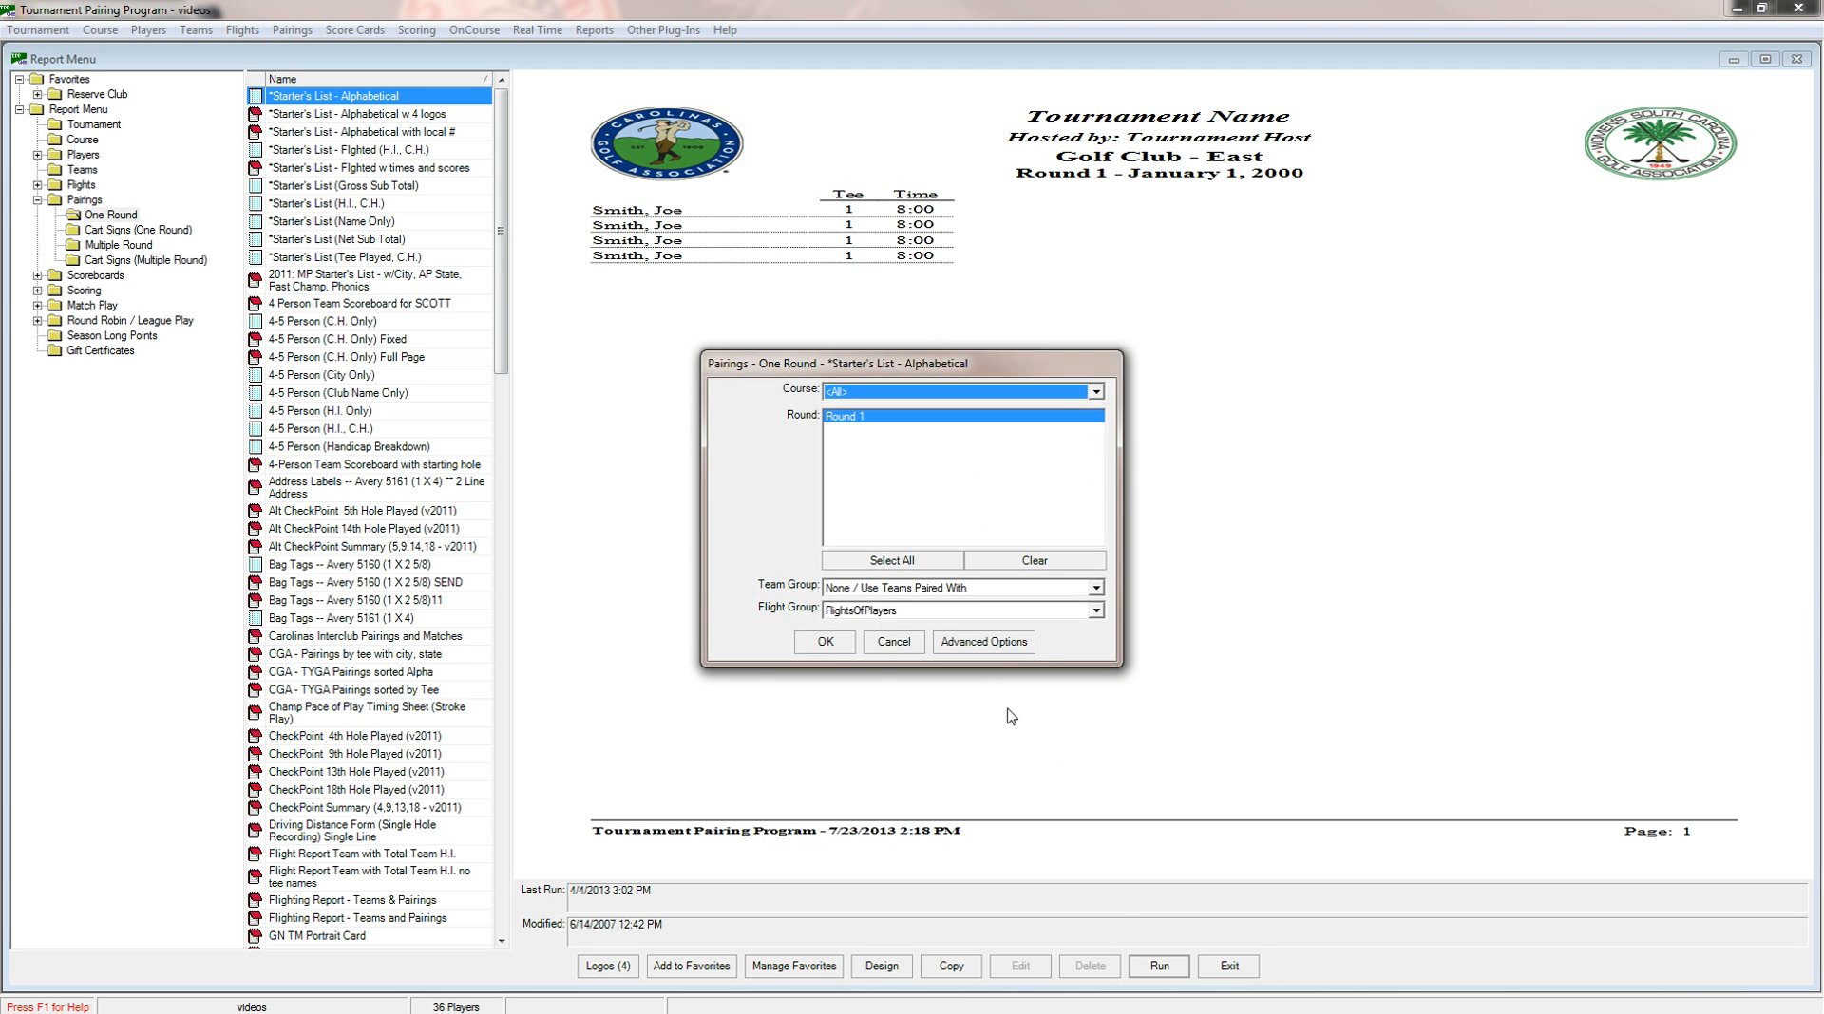
pyautogui.click(831, 638)
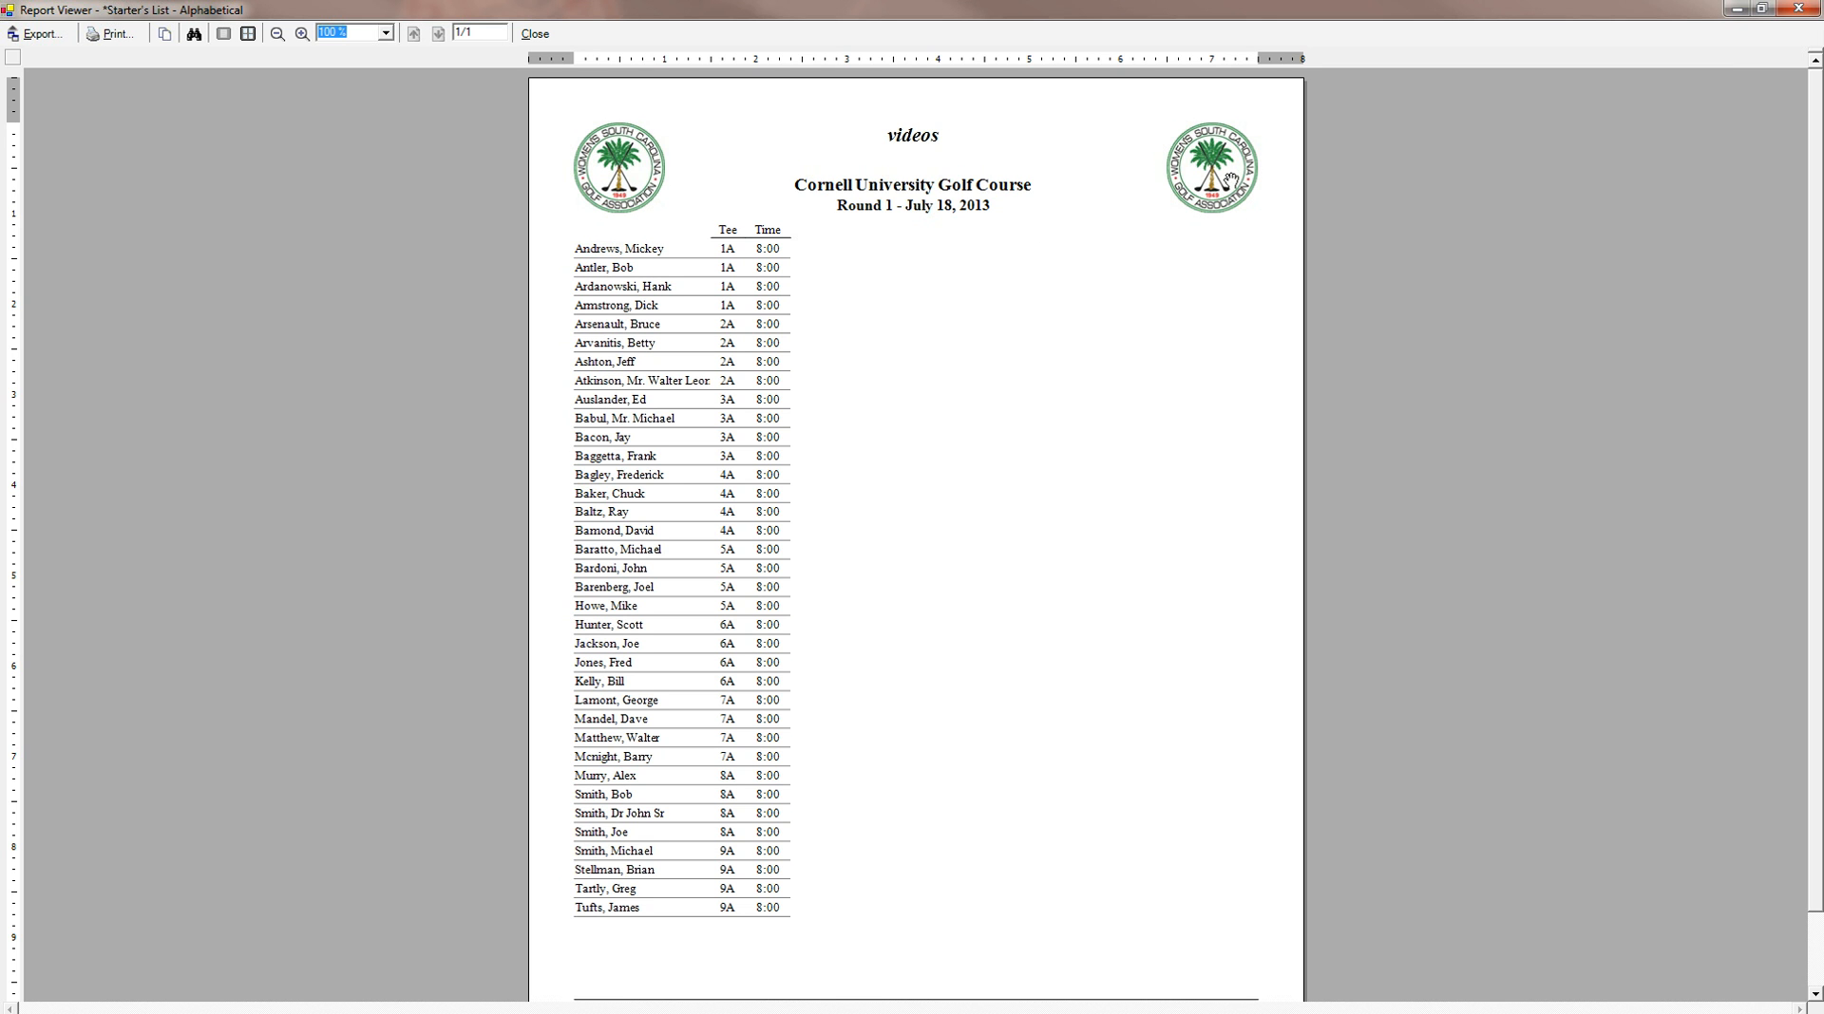
pyautogui.click(538, 35)
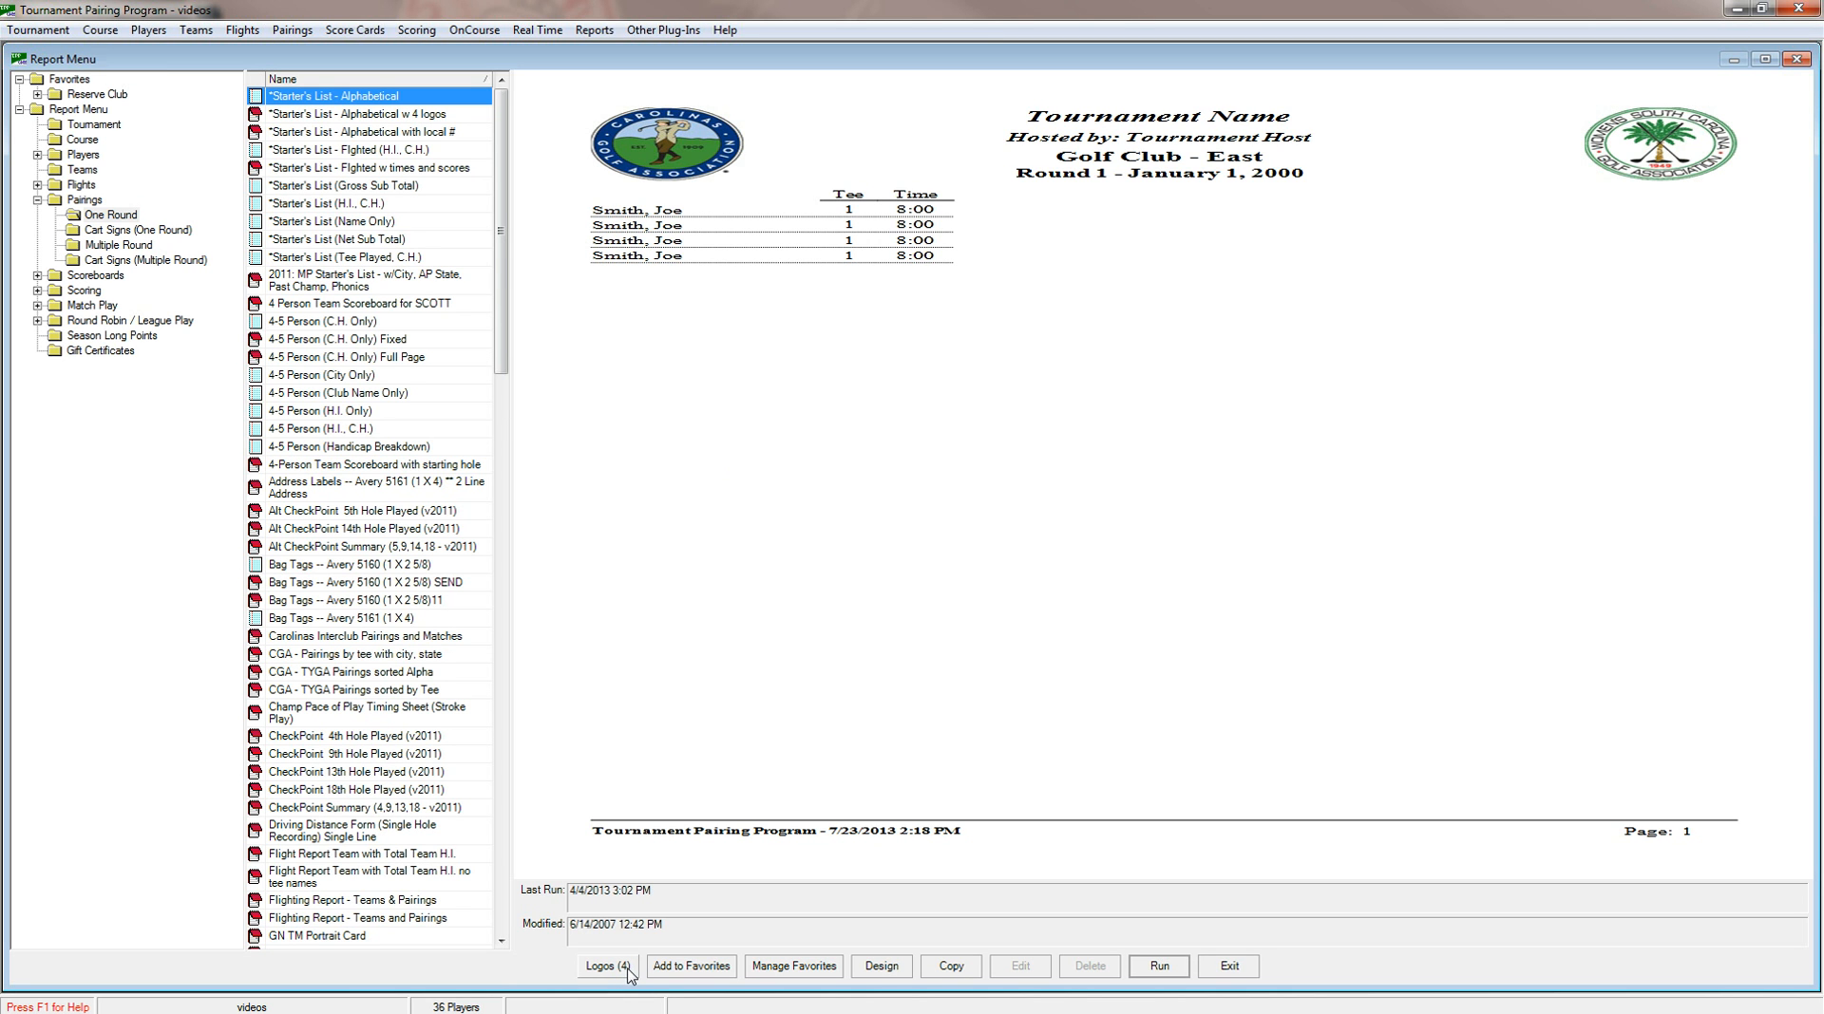
# Run the flighted player scoreboard 18-Hole (5 per page) - Legal for flight group FlightsOfPlayers and Round 1.
pyautogui.click(38, 277)
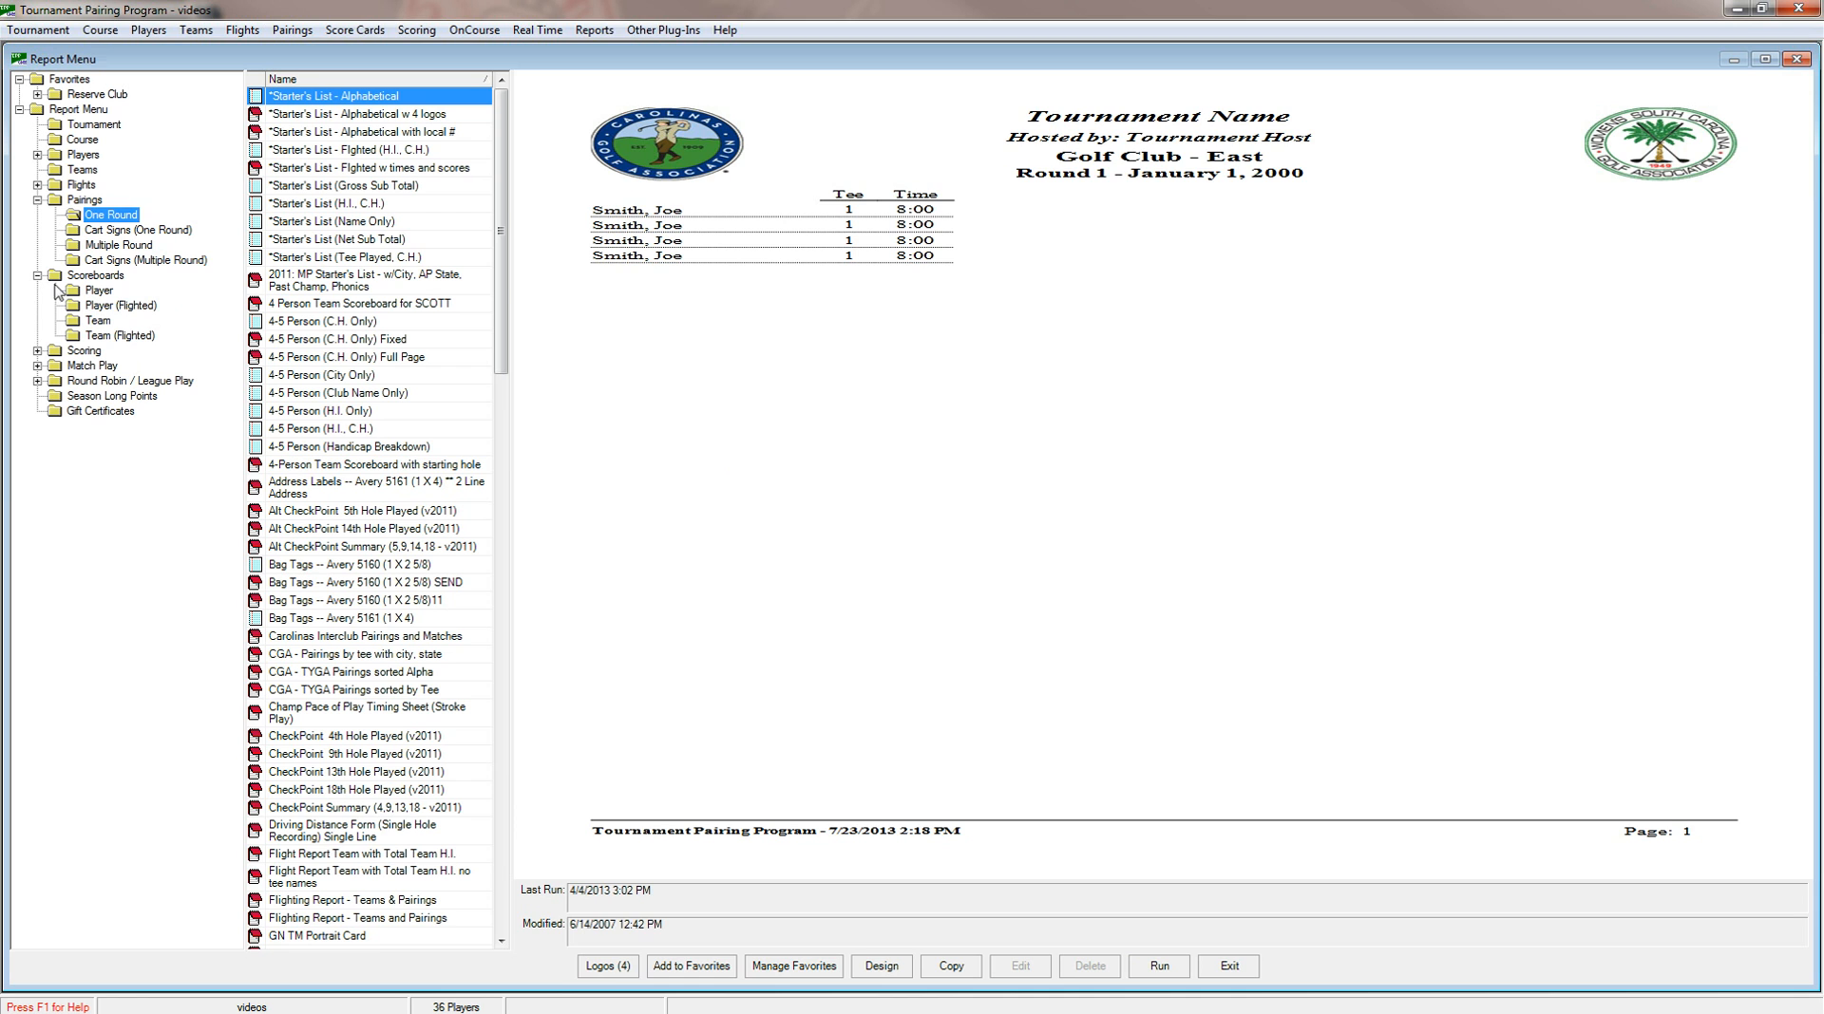
pyautogui.click(104, 306)
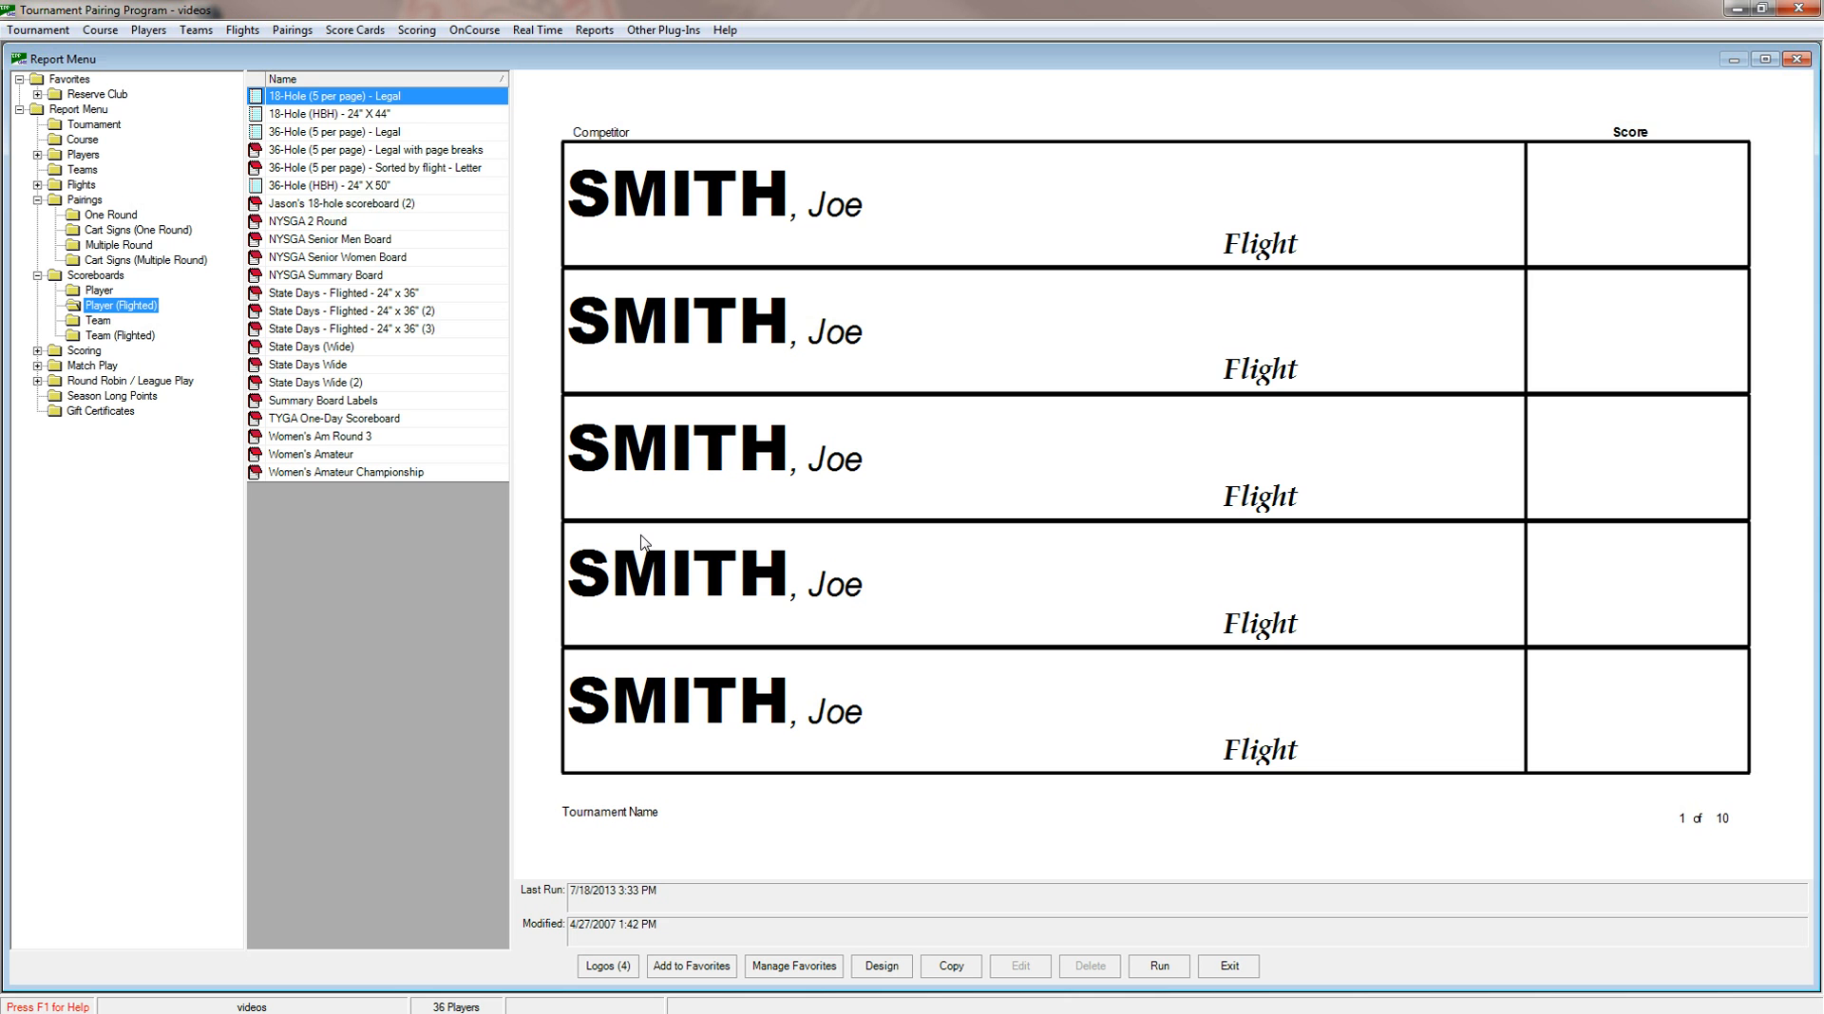
pyautogui.click(1160, 969)
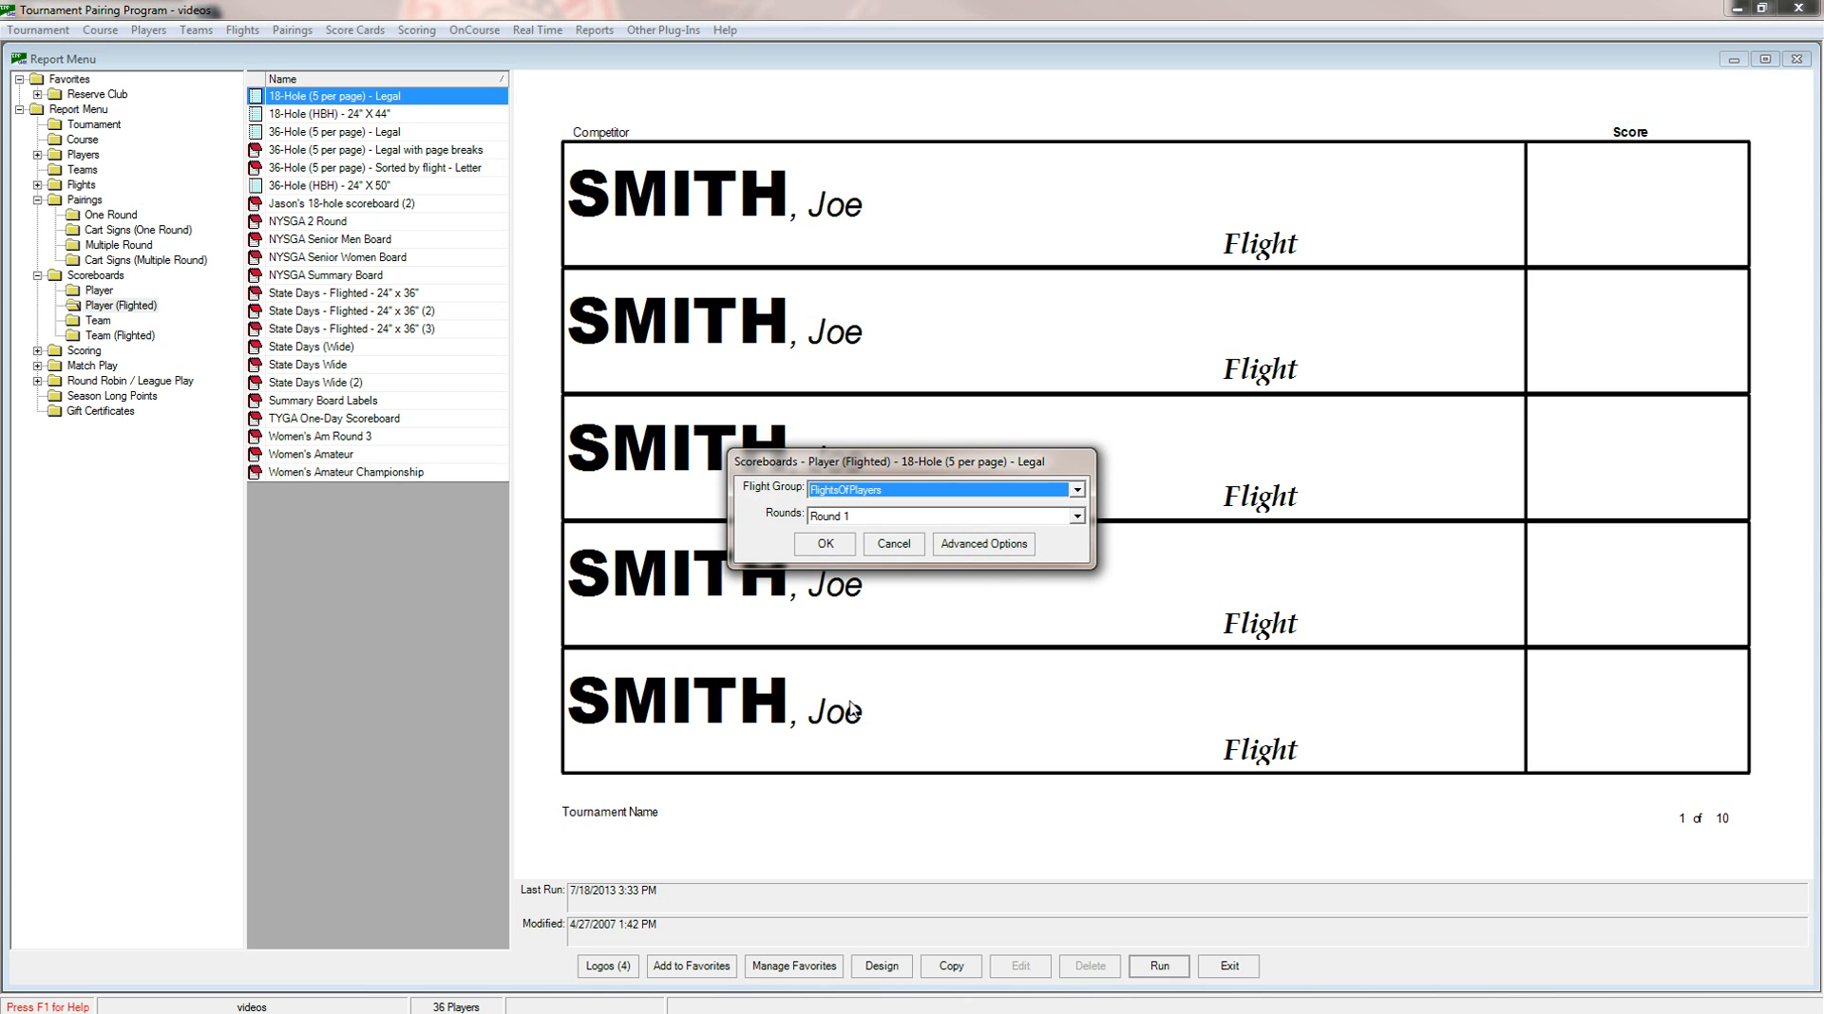
pyautogui.click(825, 545)
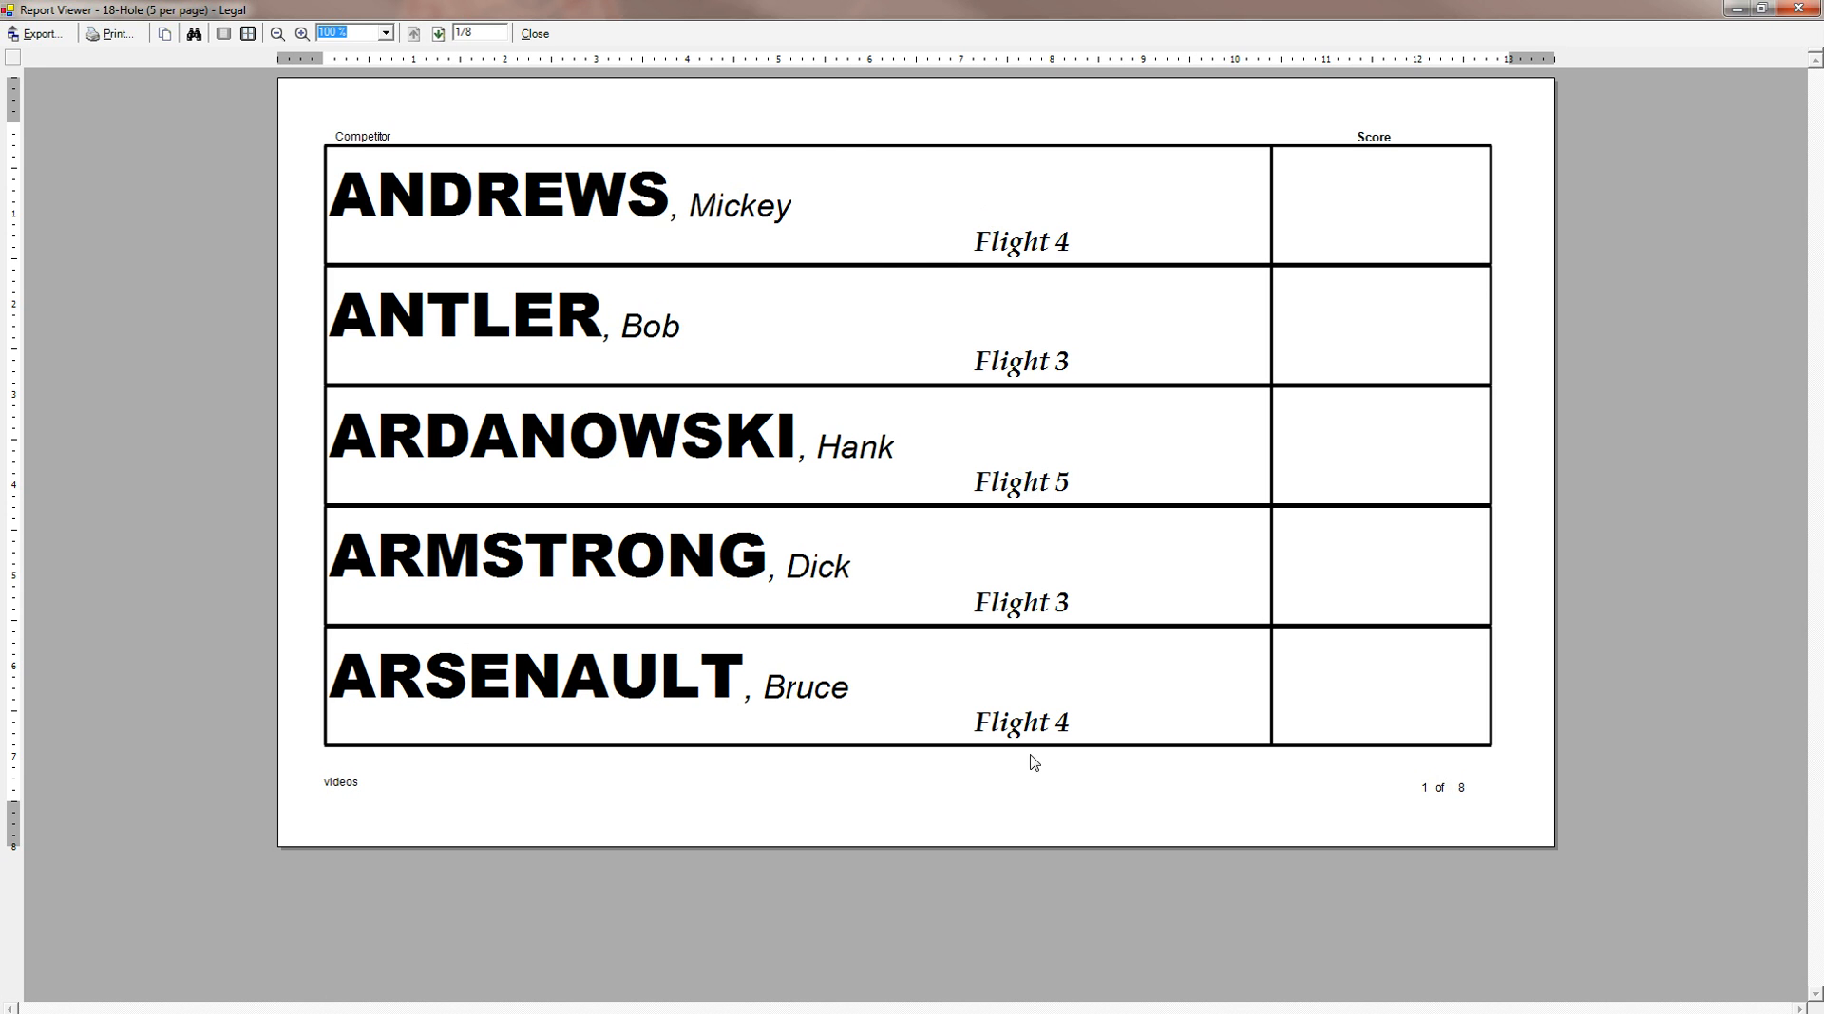
# Page through the scoreboard report to its last page and close the viewer.
pyautogui.click(441, 33)
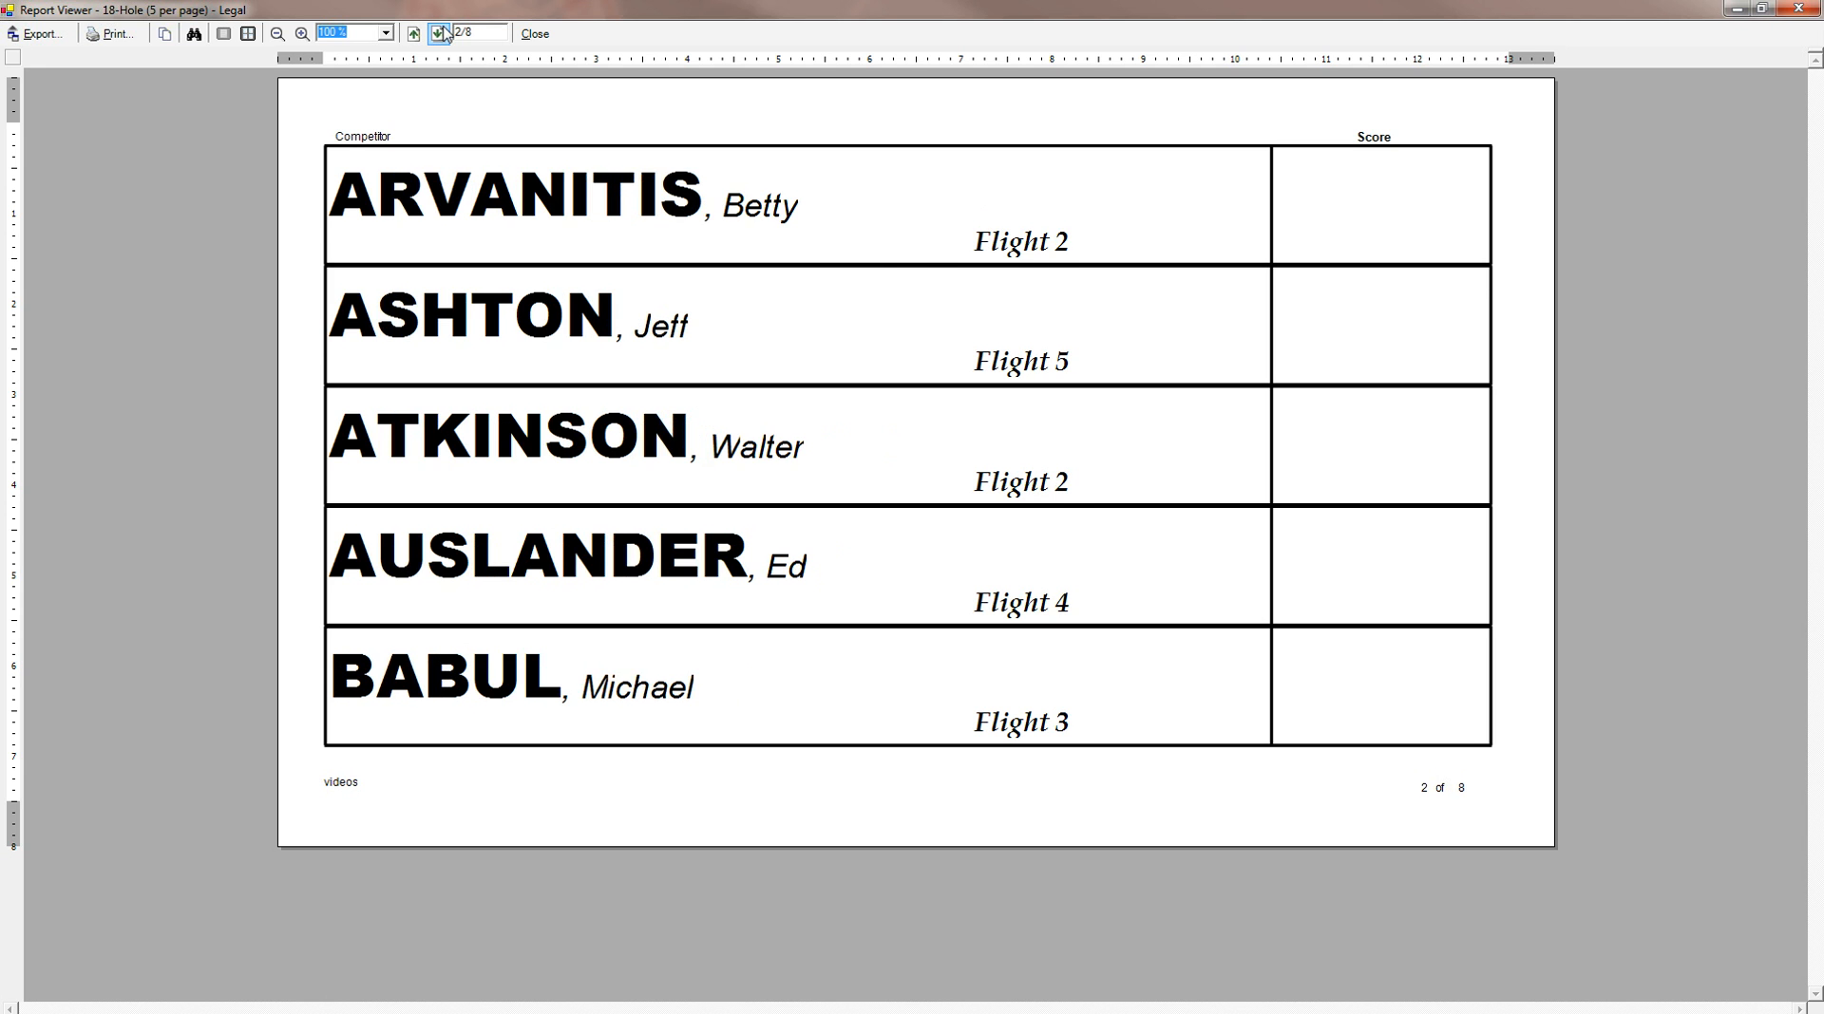
pyautogui.click(440, 34)
pyautogui.click(441, 34)
pyautogui.click(441, 33)
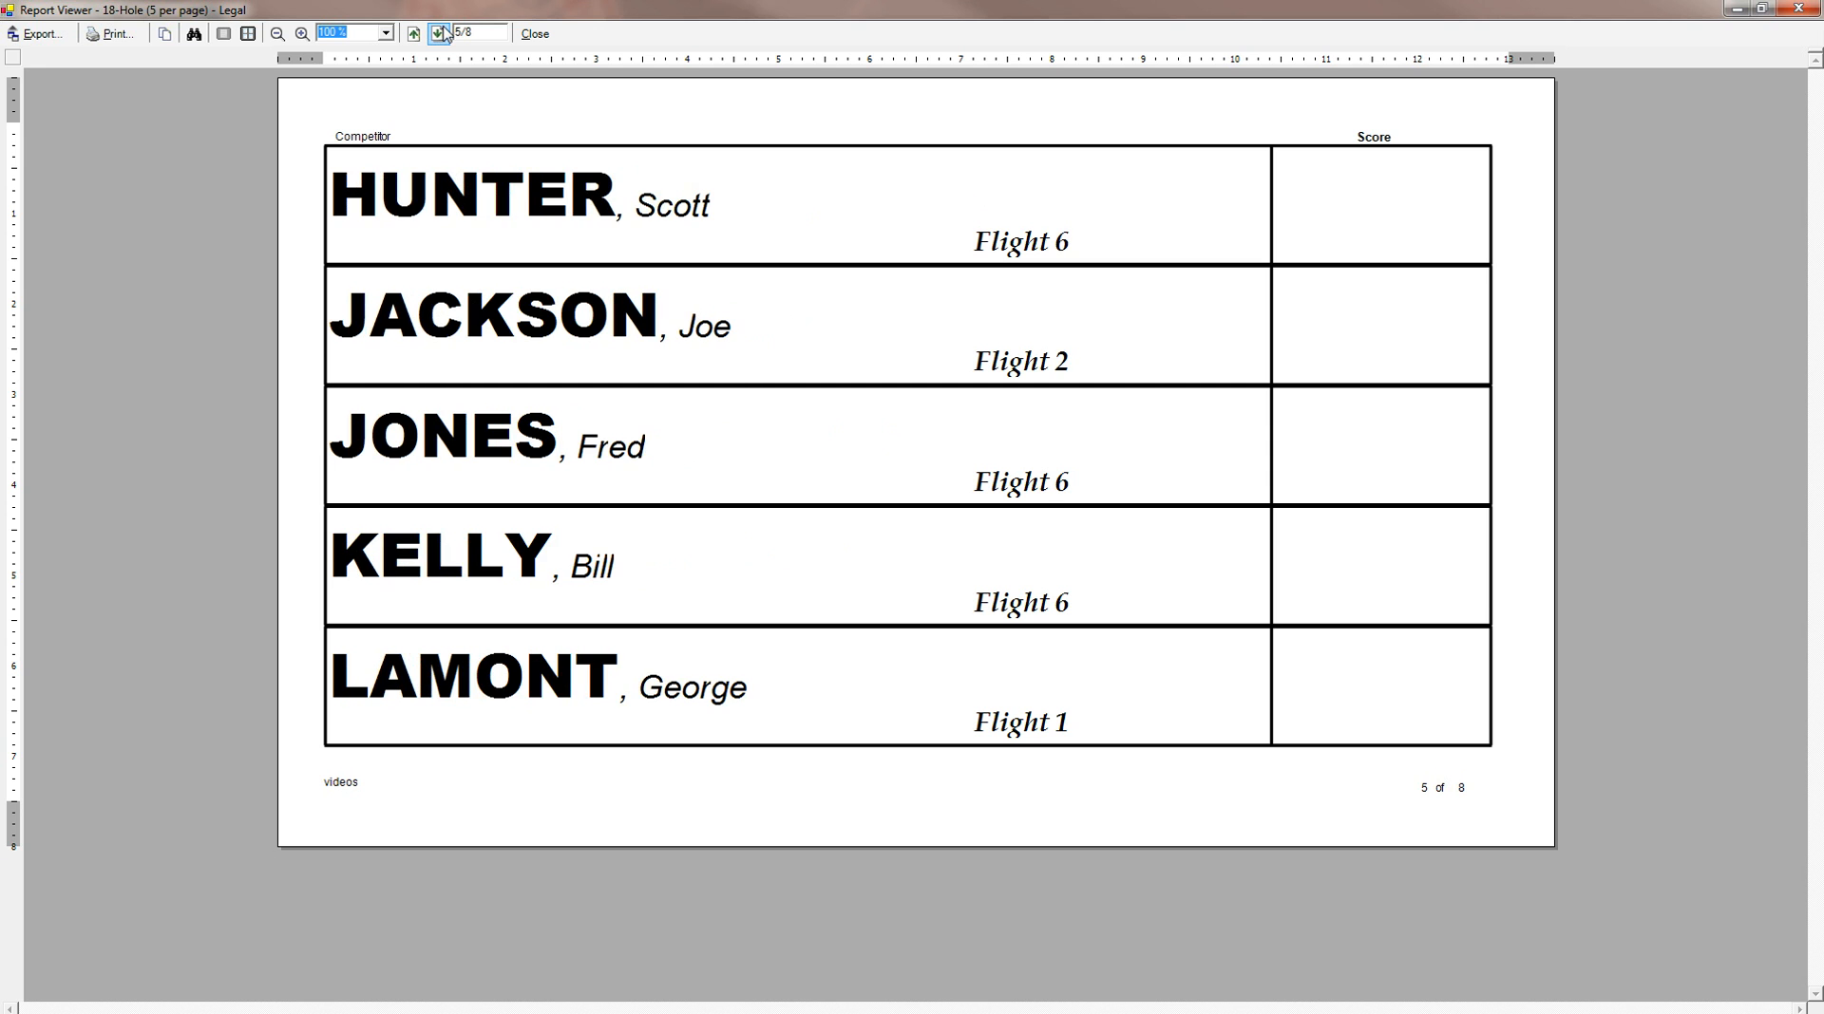
pyautogui.click(440, 34)
pyautogui.click(441, 33)
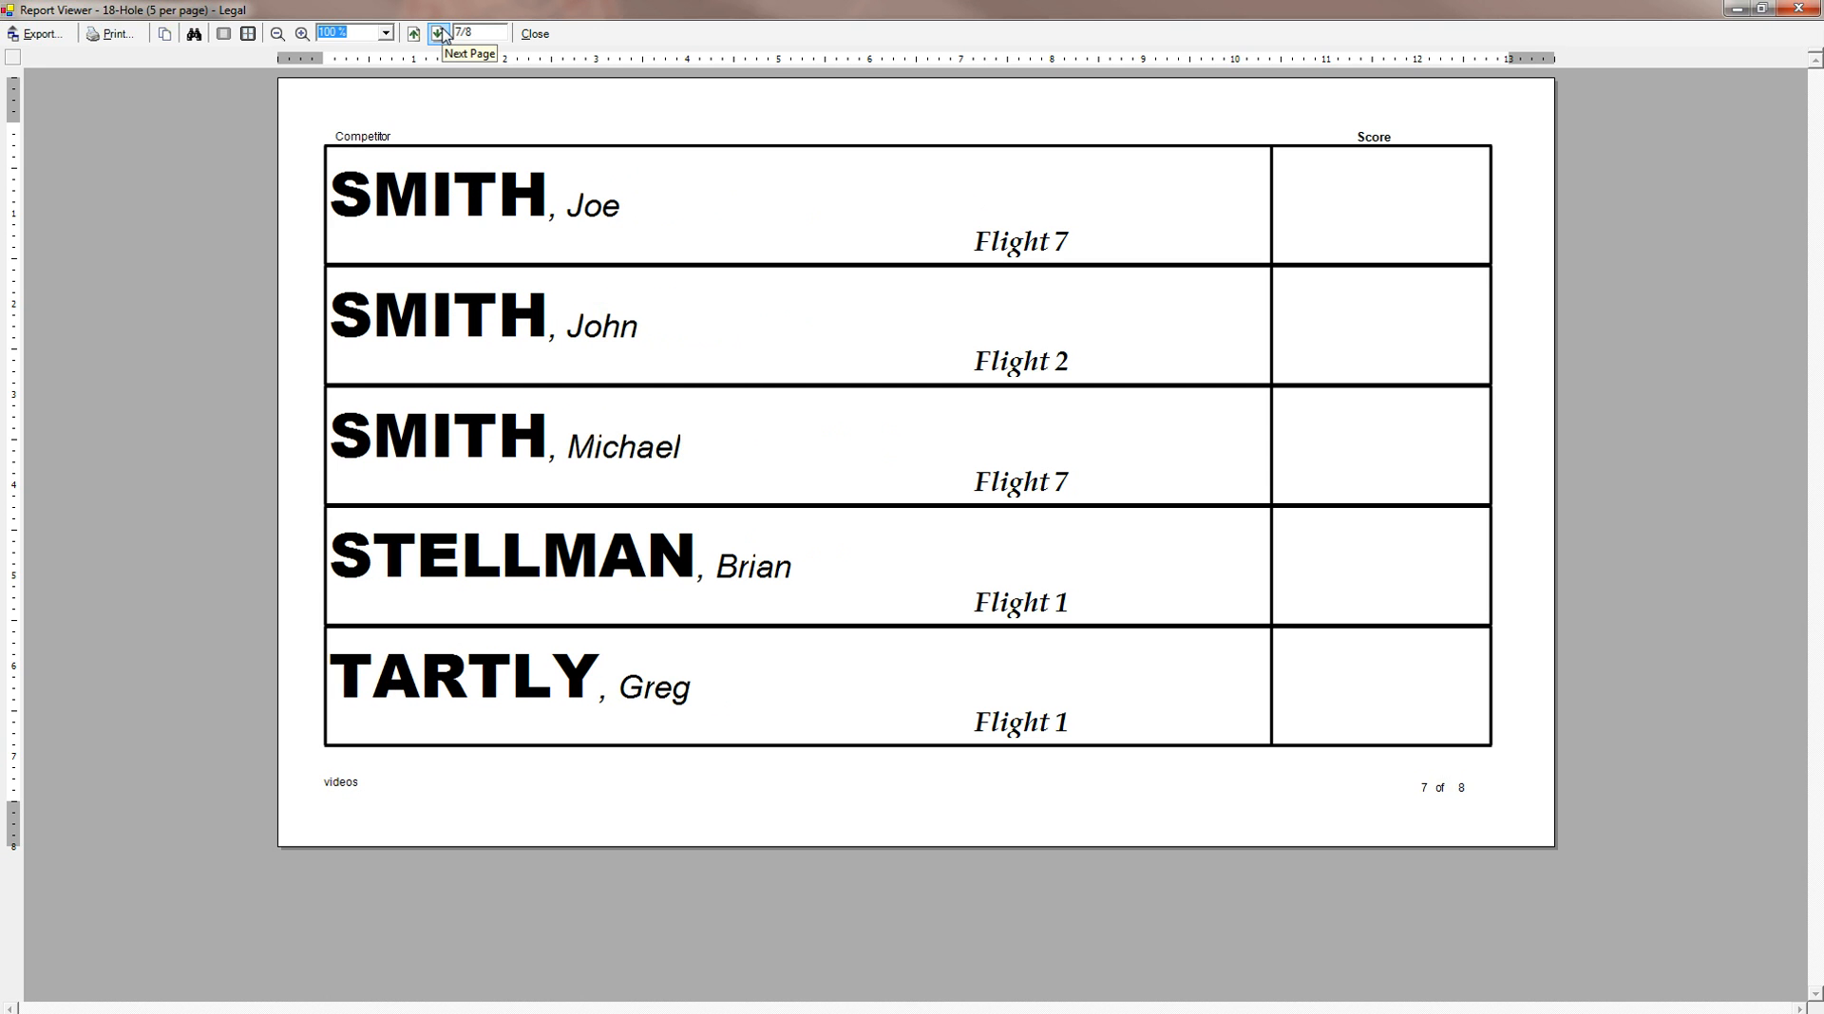
pyautogui.click(441, 35)
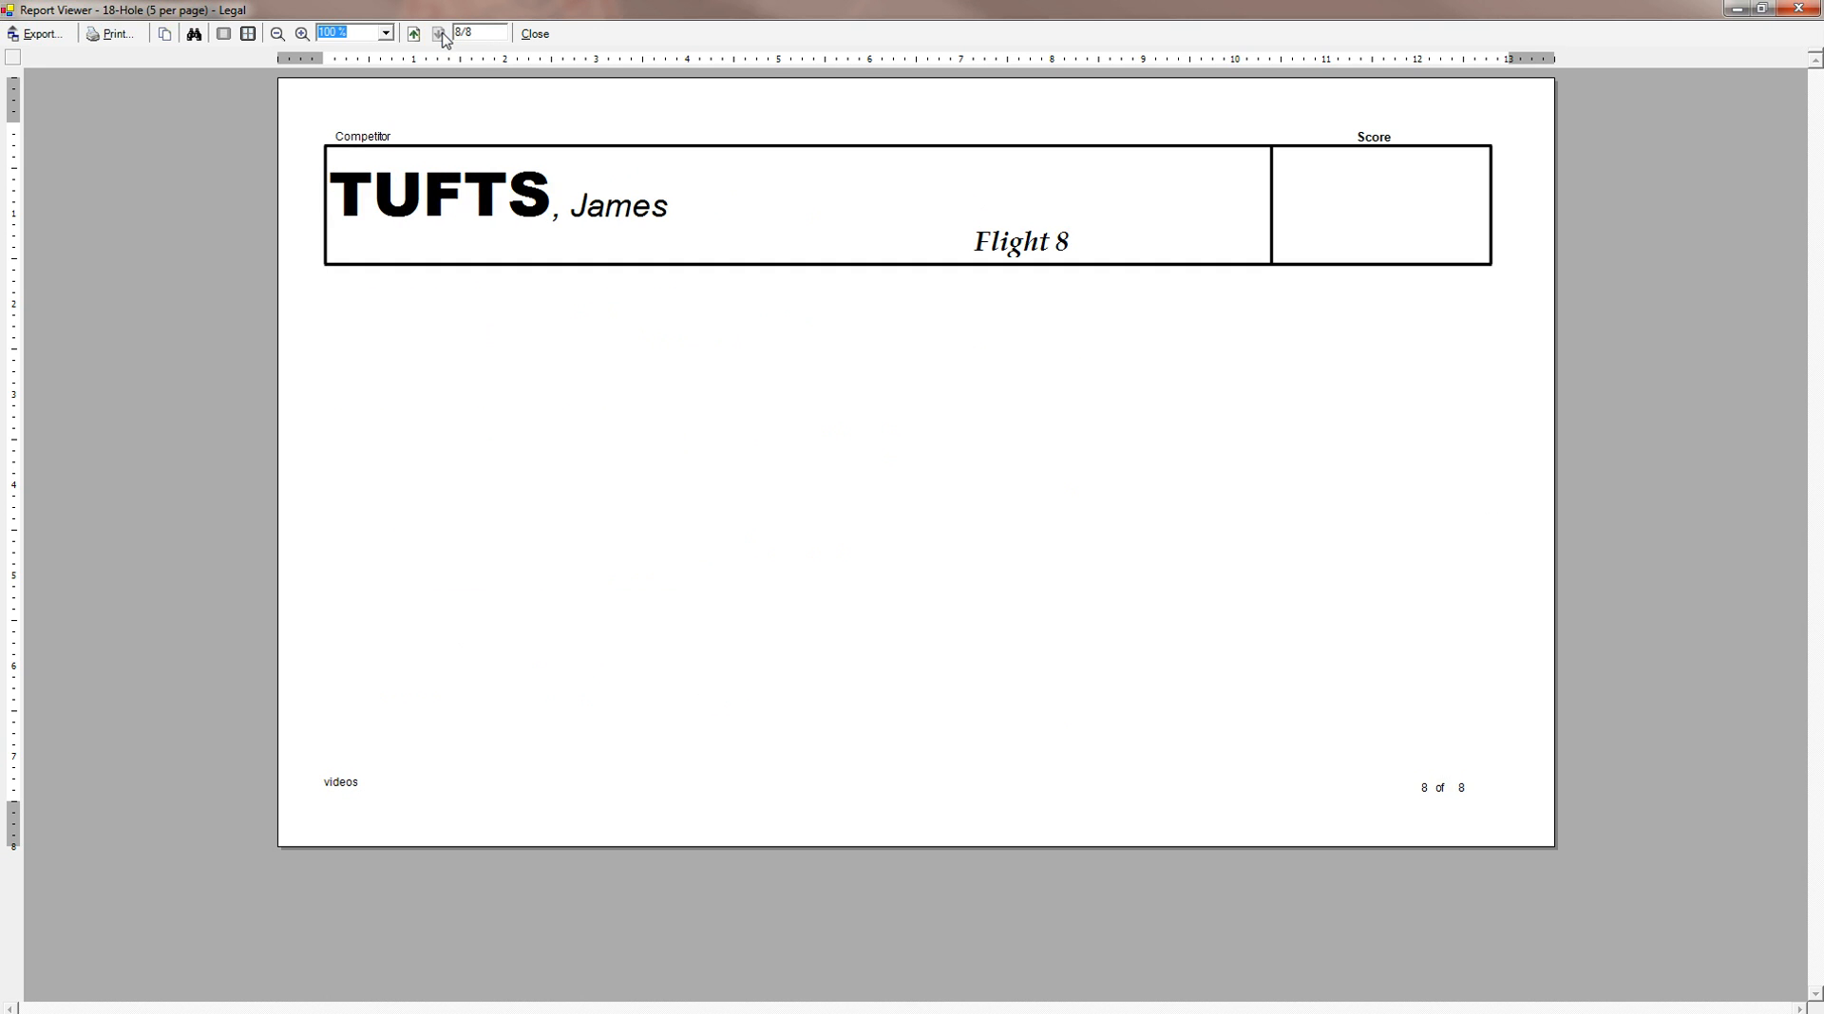
pyautogui.click(533, 34)
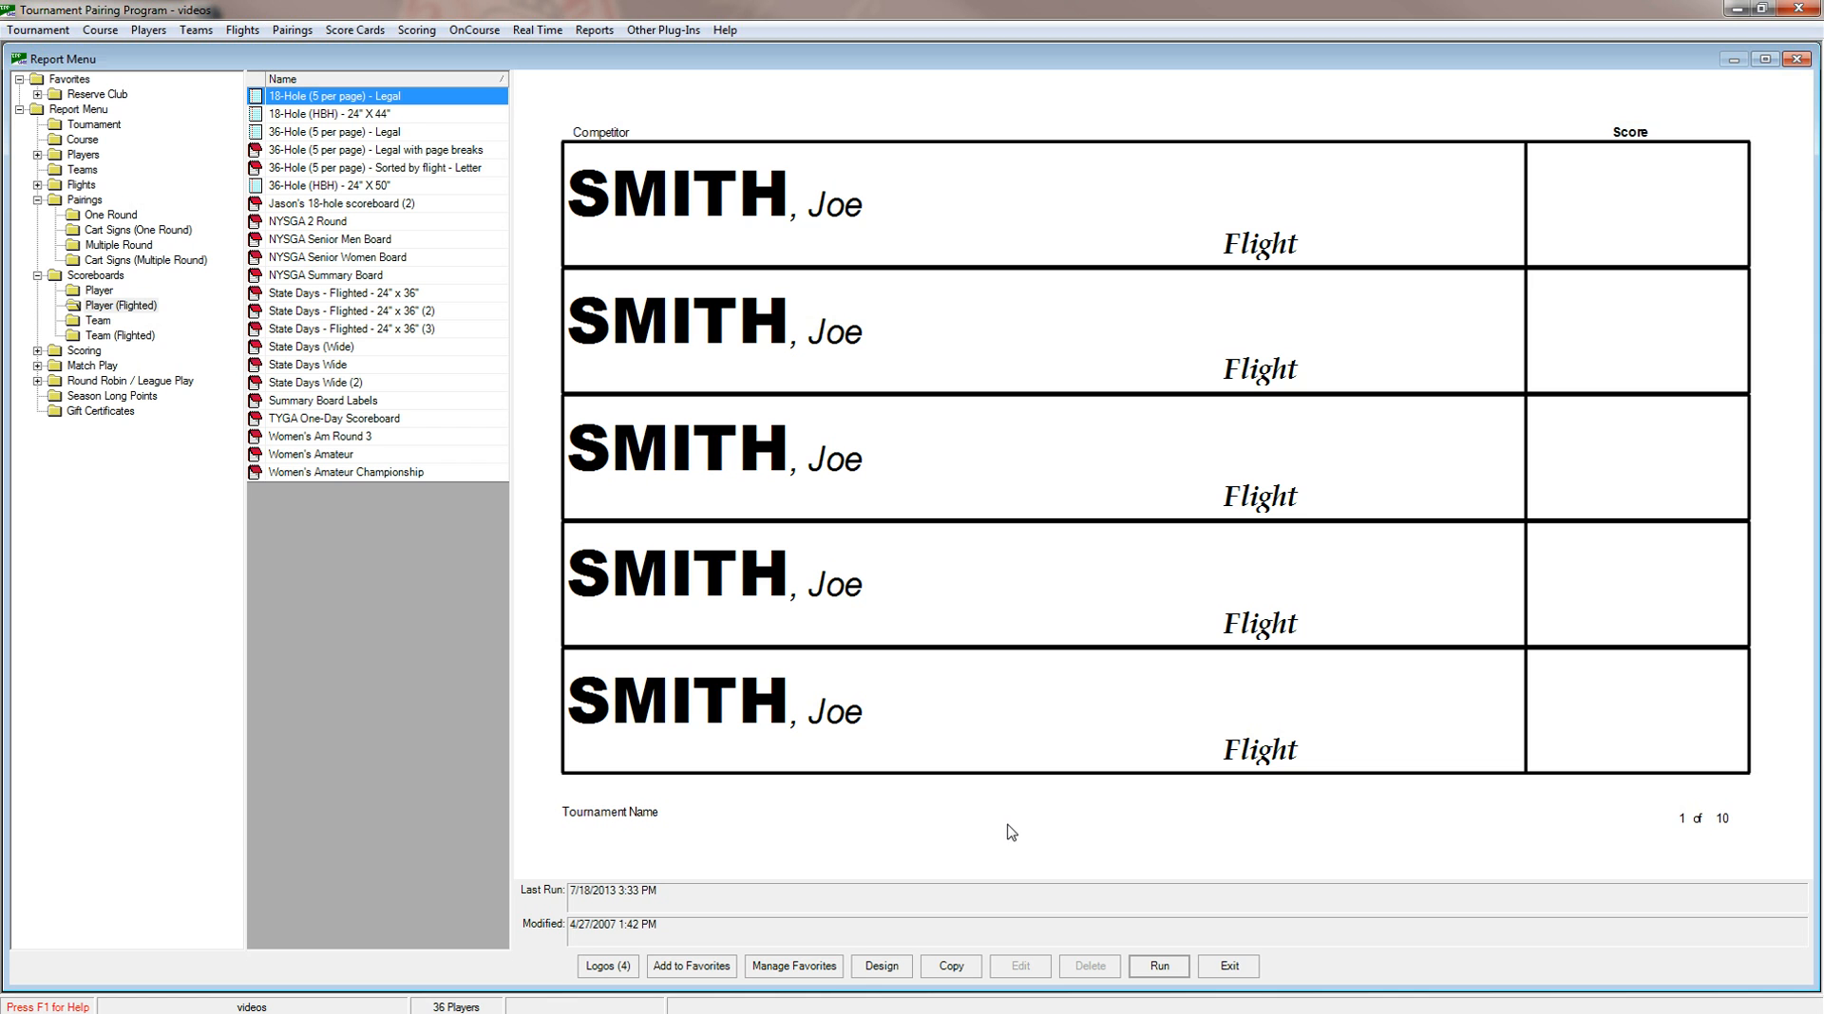
# Design a new report using the selected scoreboard as template, named "18-Hole (5 per page) - three boxes with CH sorted by flight".
pyautogui.click(893, 969)
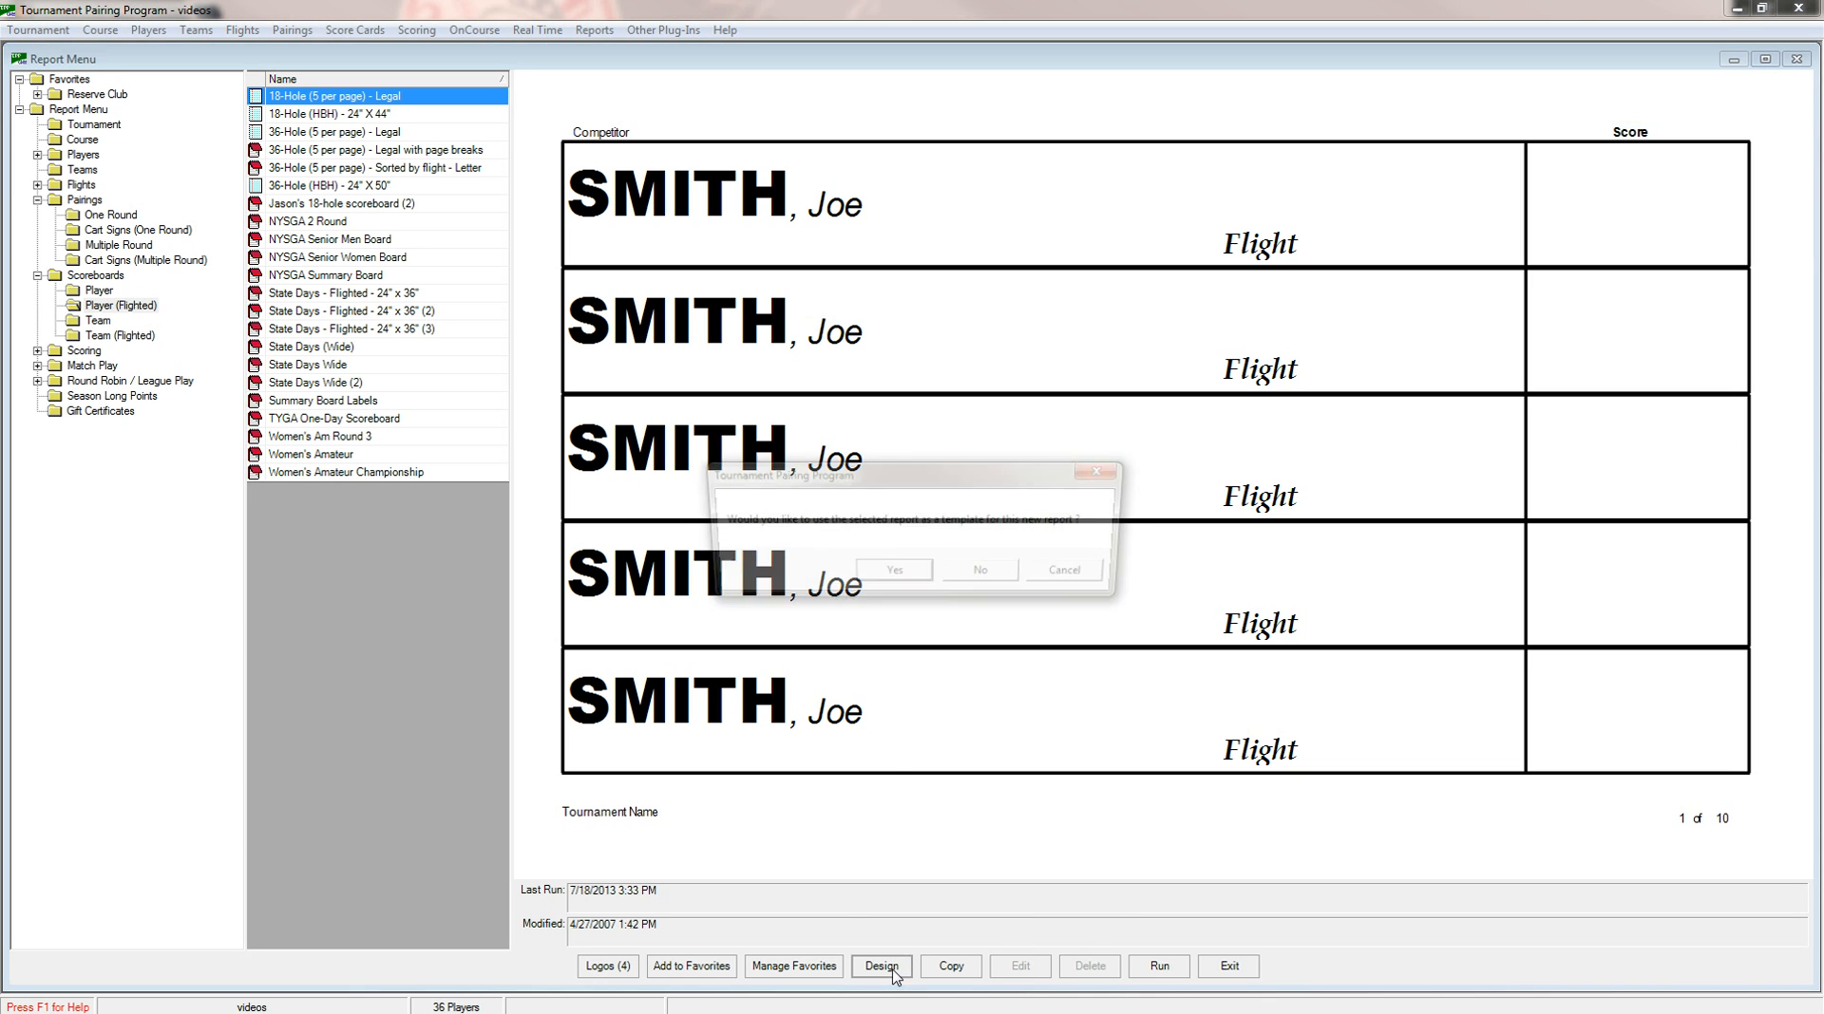
pyautogui.click(892, 575)
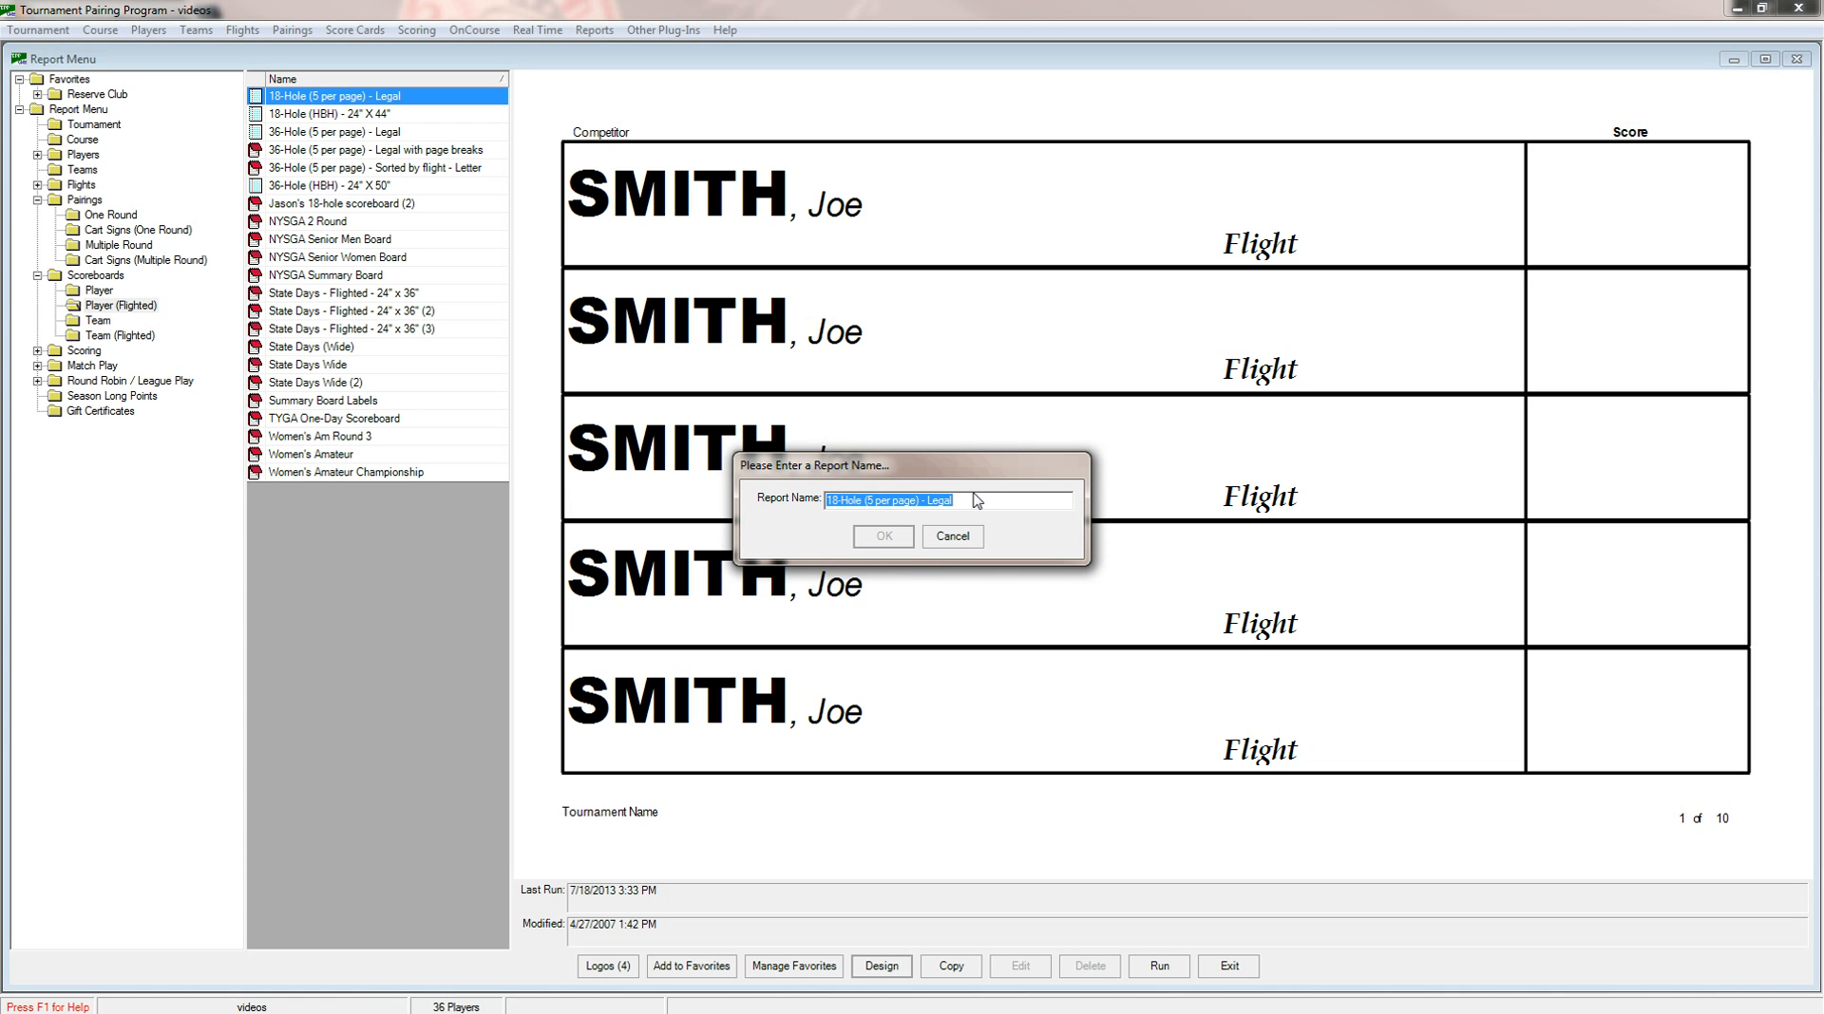
pyautogui.click(965, 500)
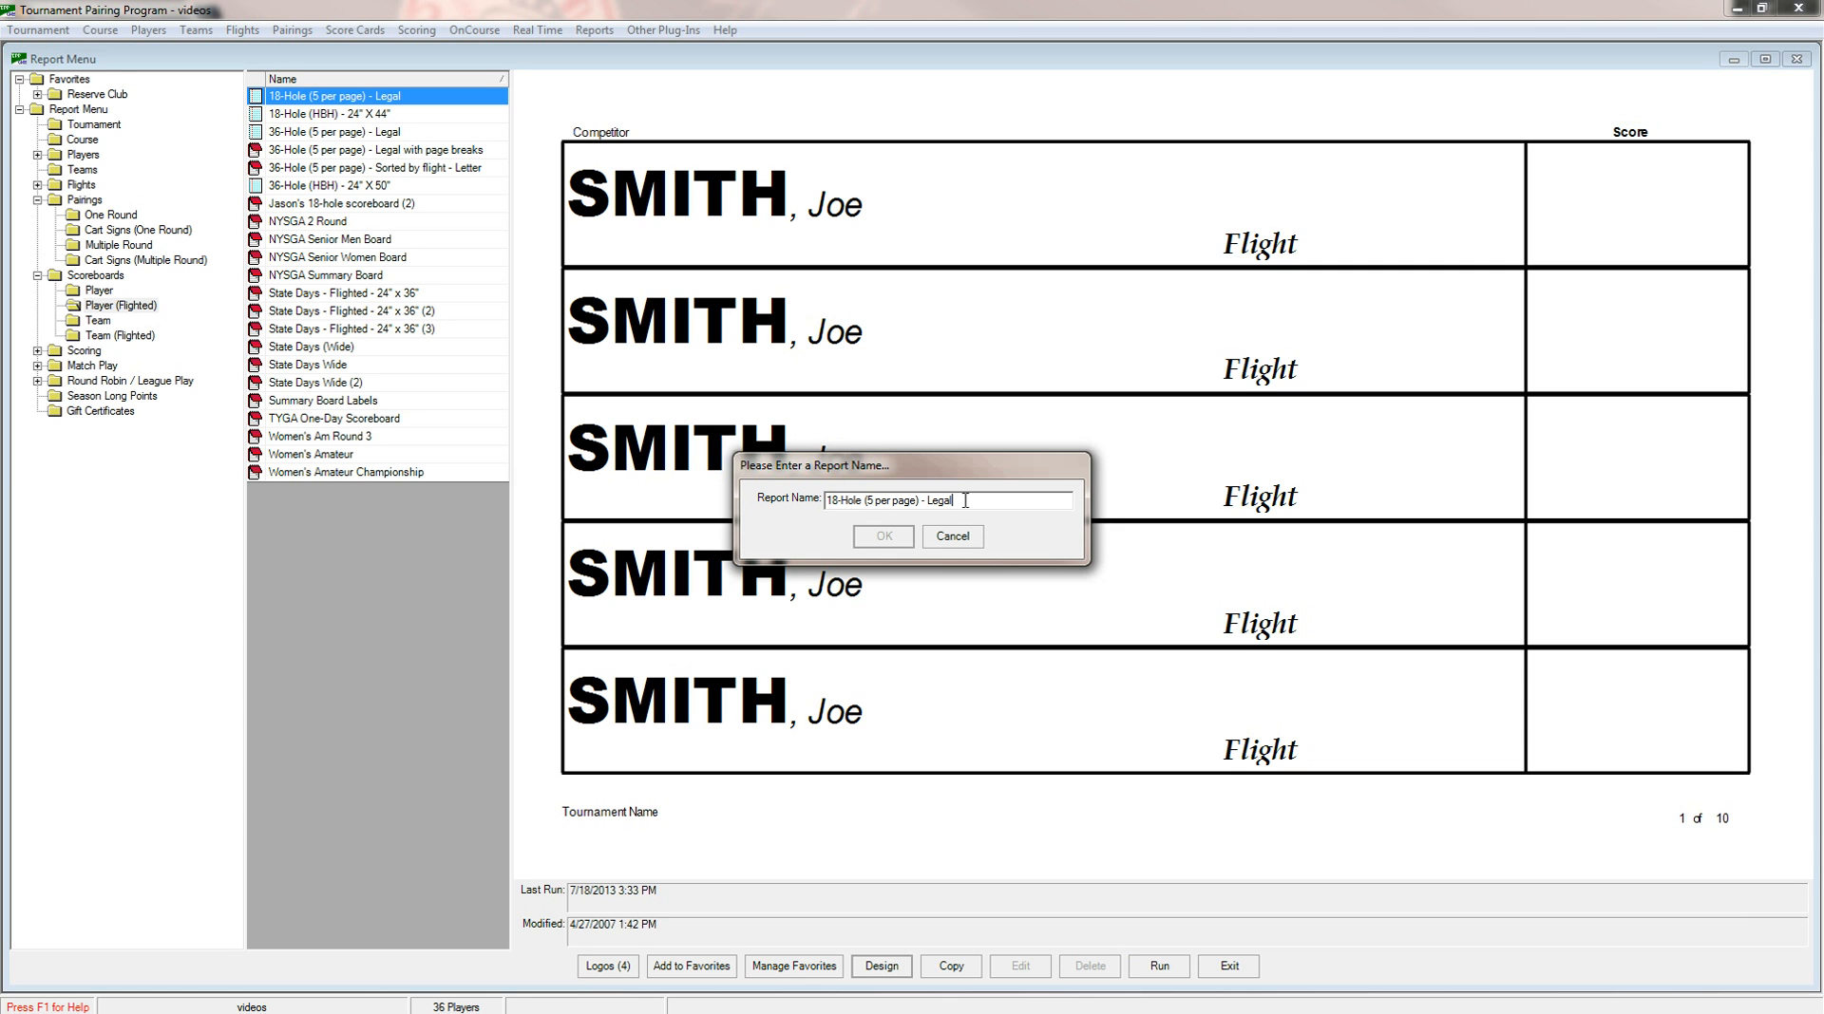
pyautogui.press('BackSpace')
pyautogui.press('BackSpace')
pyautogui.write('three boxes with CH sorted by f')
pyautogui.write('light')
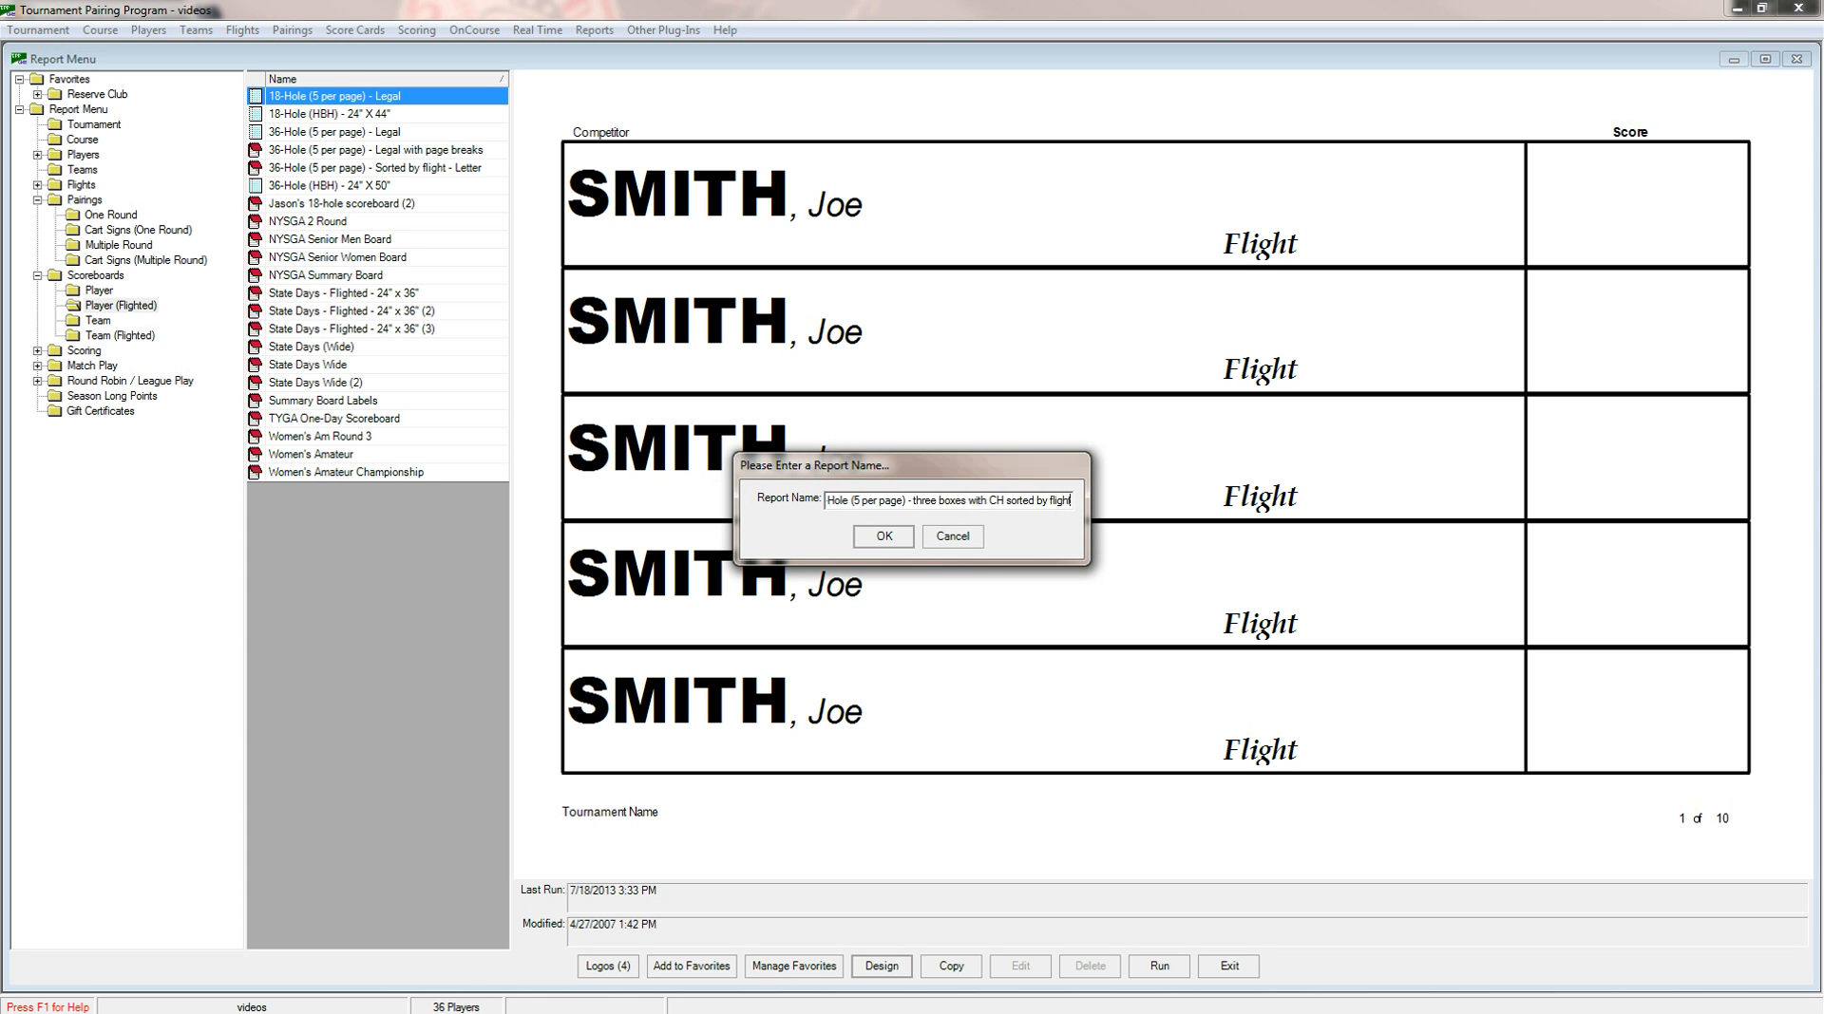
pyautogui.click(902, 536)
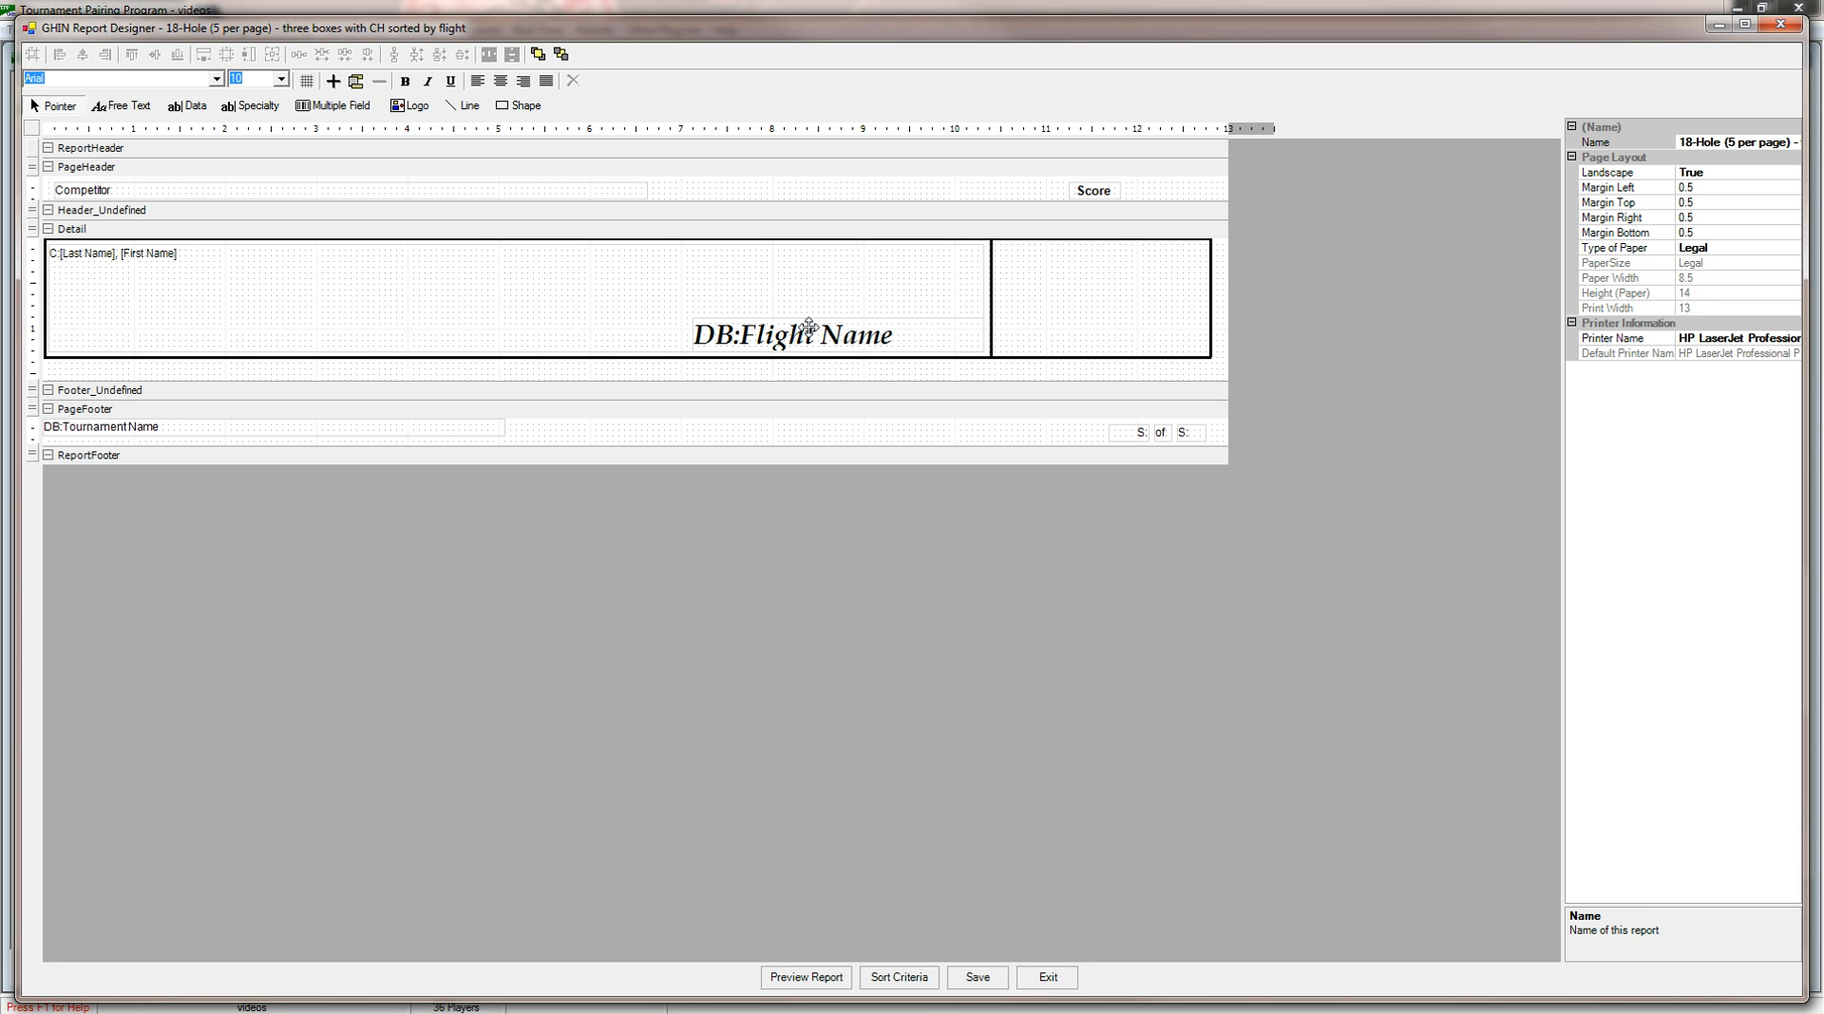
pyautogui.click(806, 328)
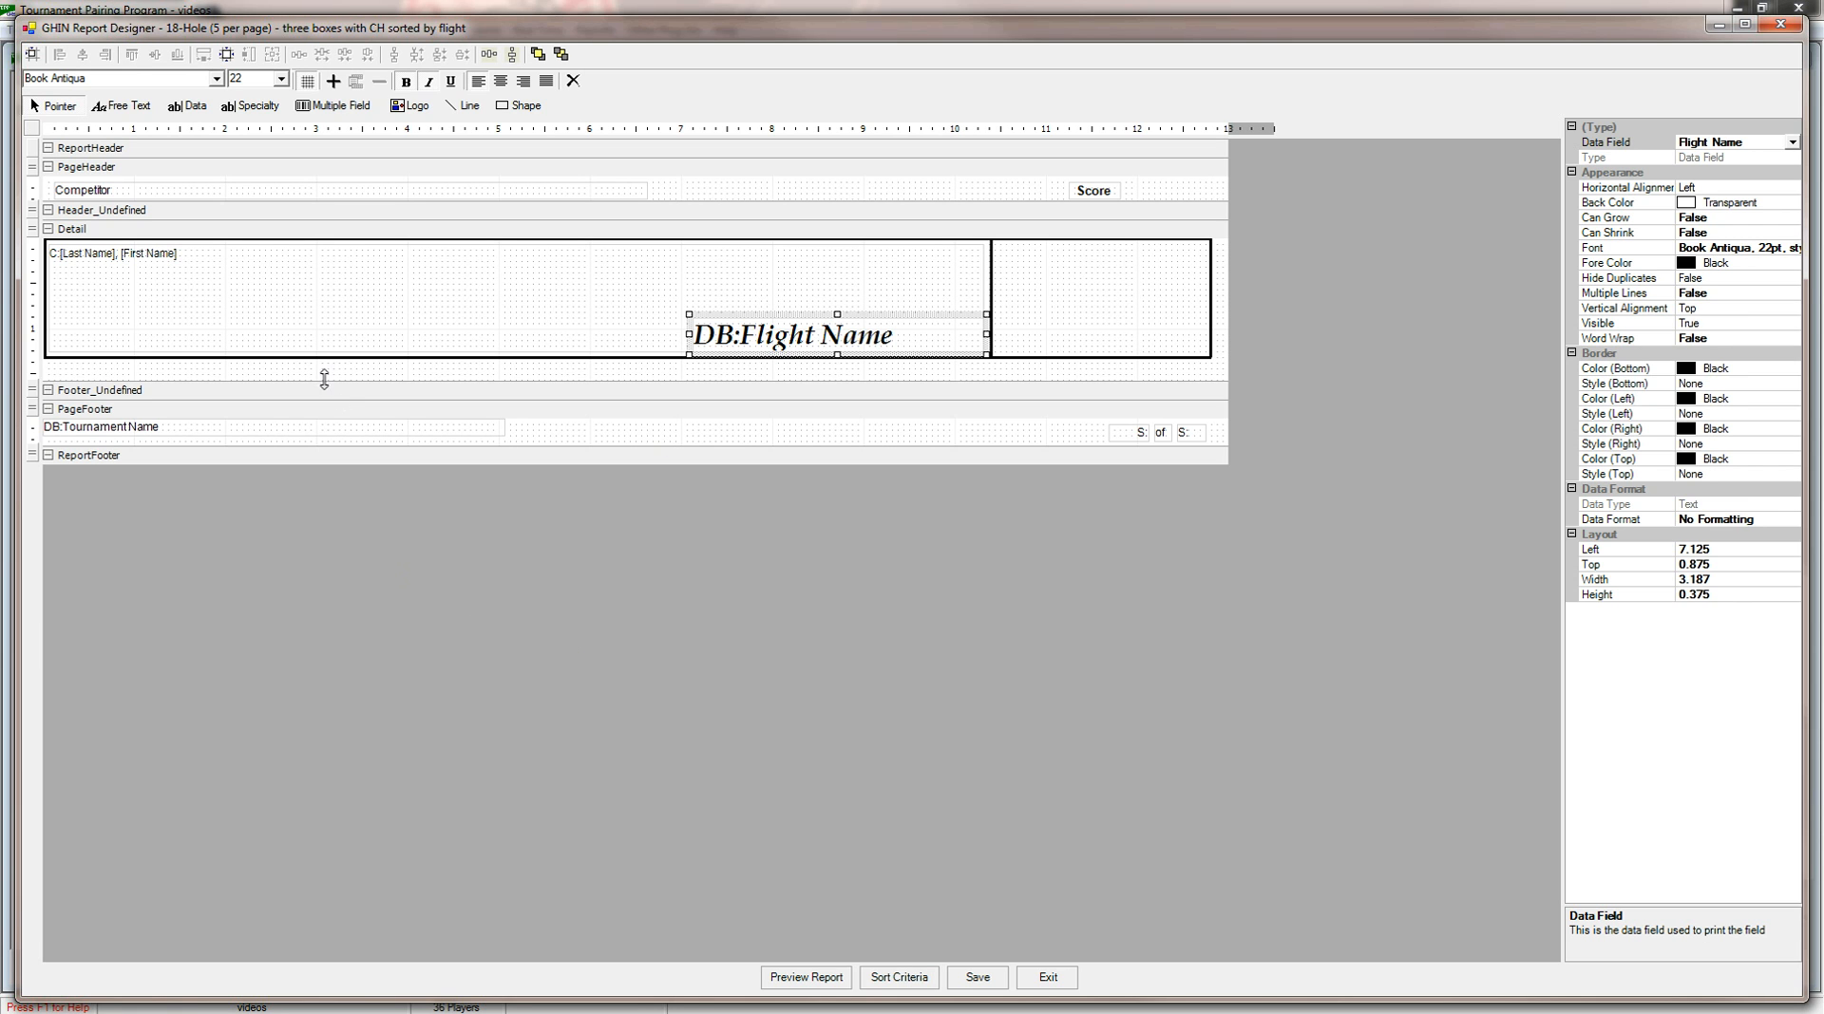
pyautogui.keyDown('ctrl'); pyautogui.click(288, 306); pyautogui.keyUp('ctrl')
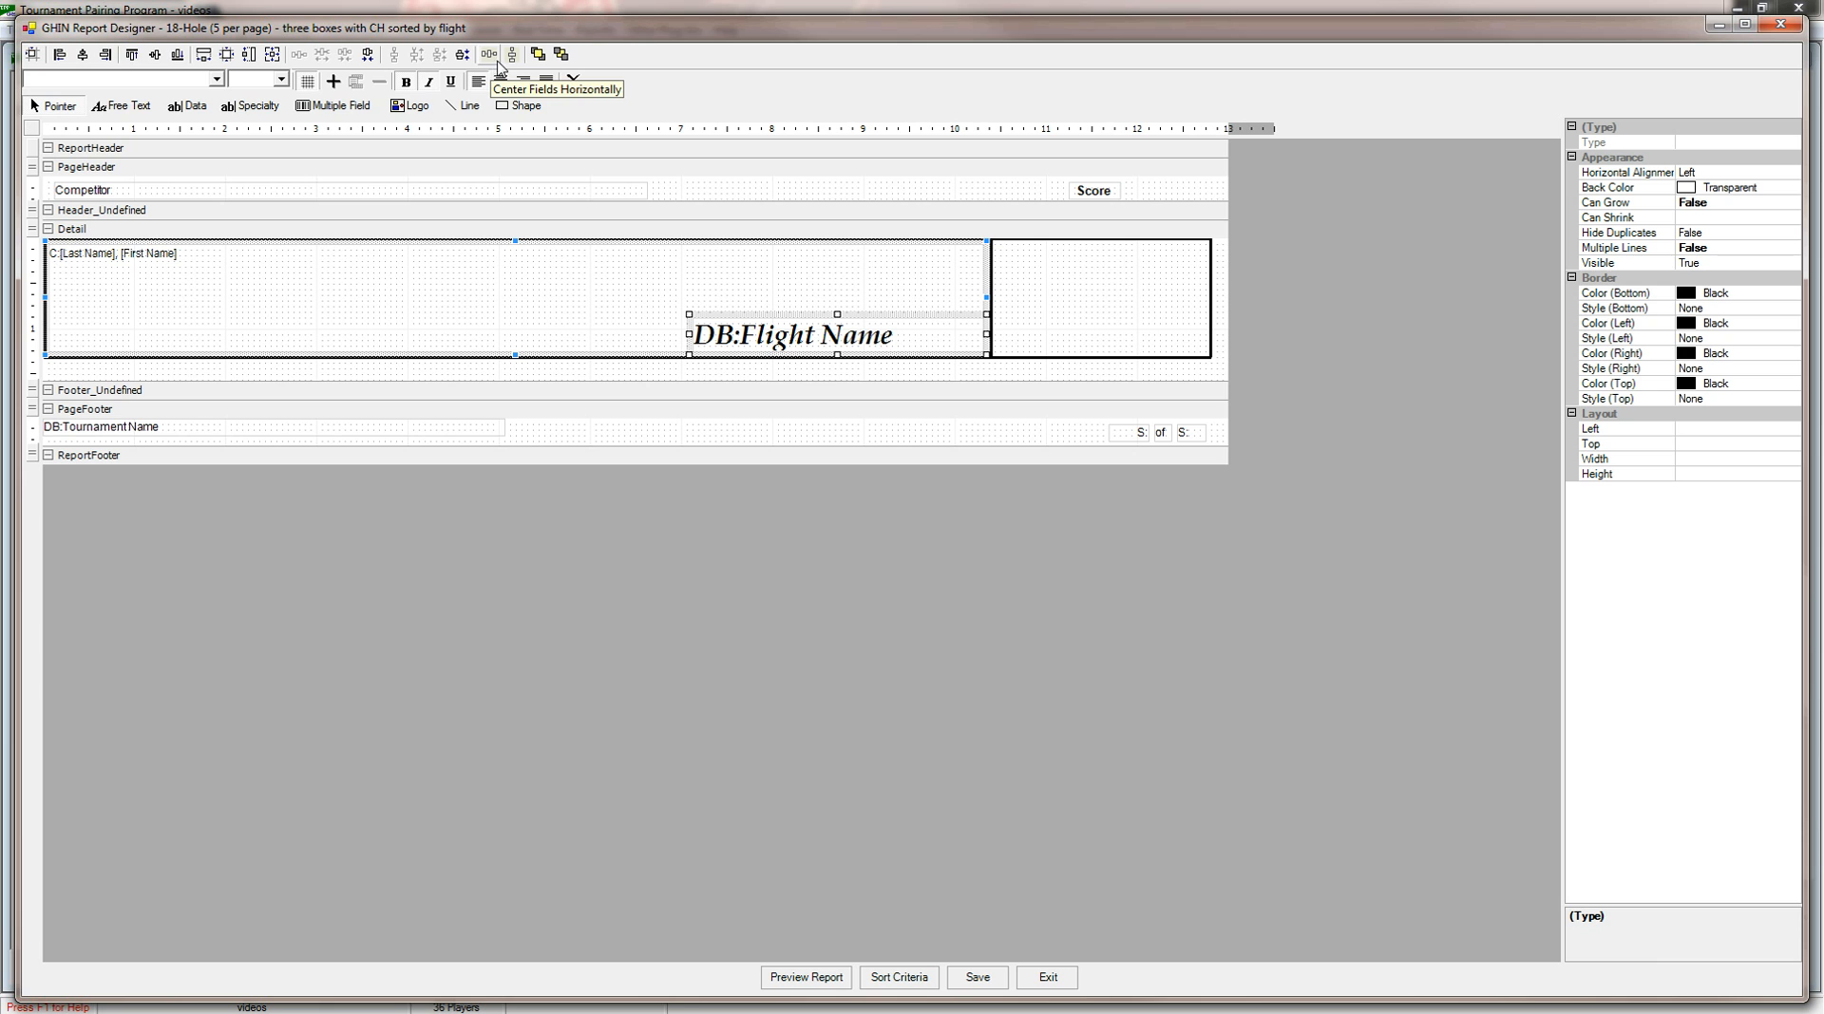
pyautogui.click(625, 608)
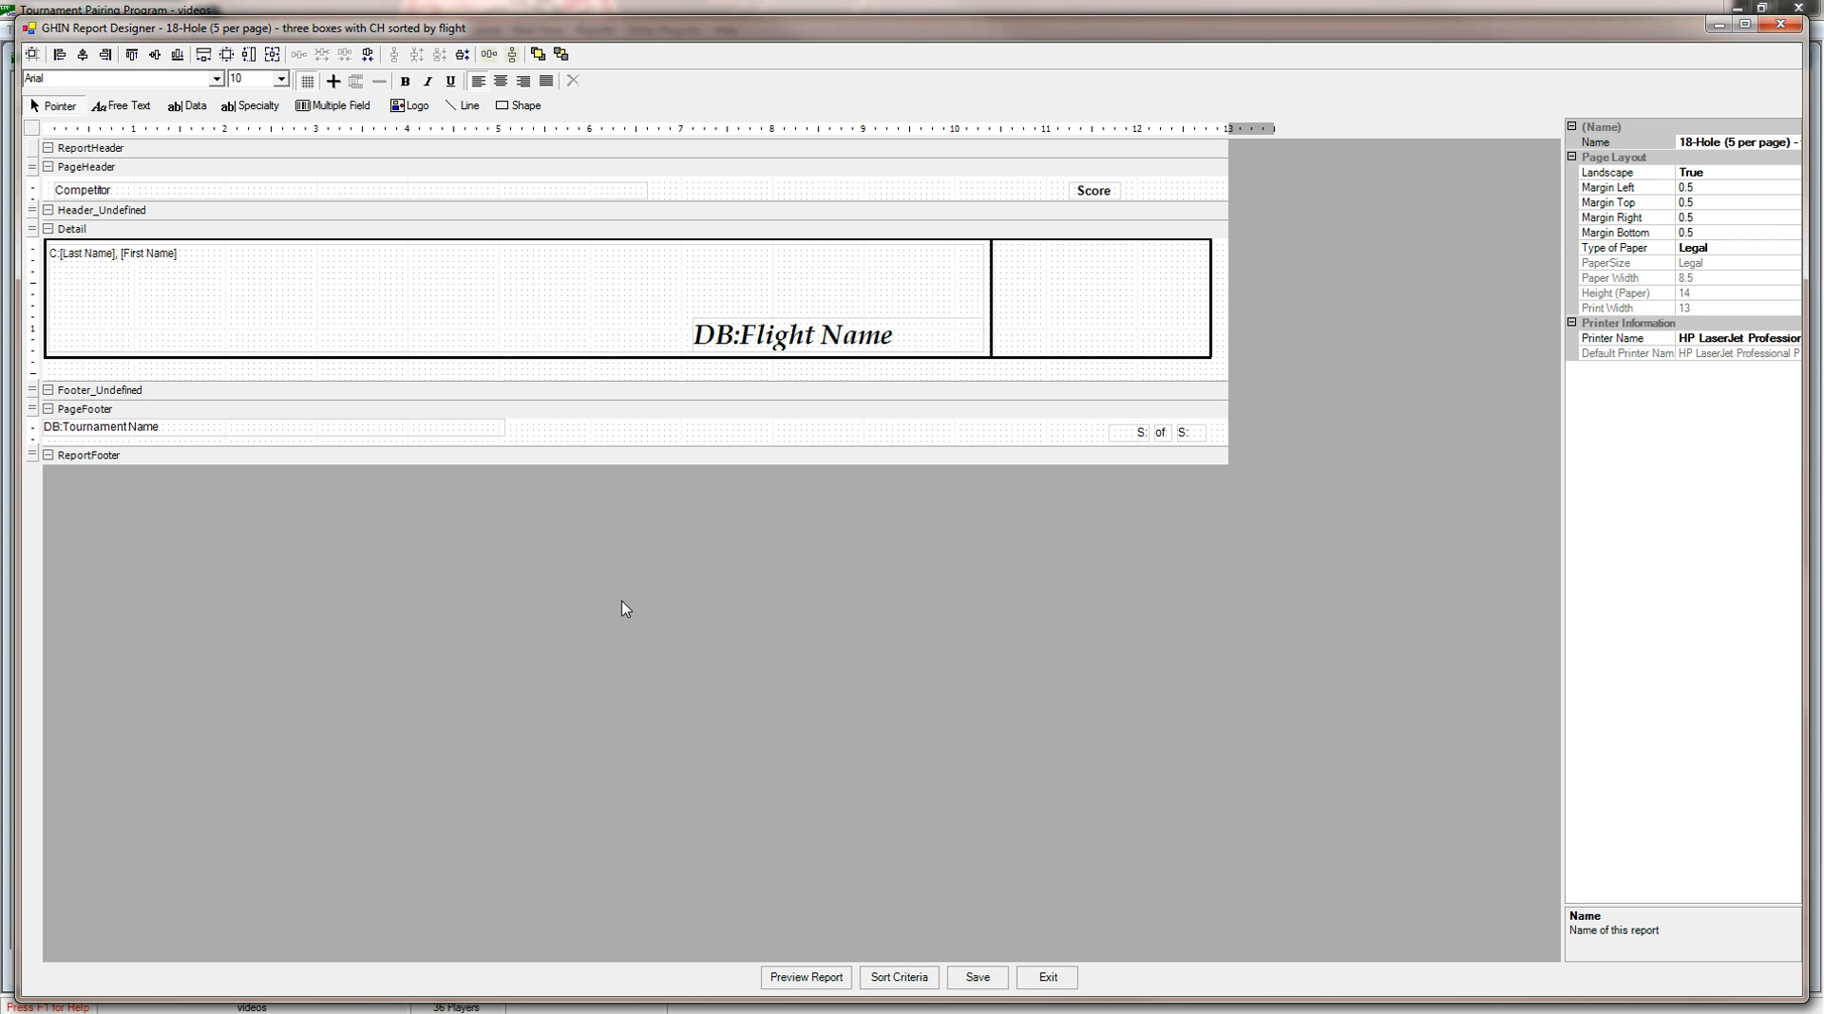
# Switch the Flight Name field in the Detail section to the Course Handicap Range data field.
pyautogui.click(764, 340)
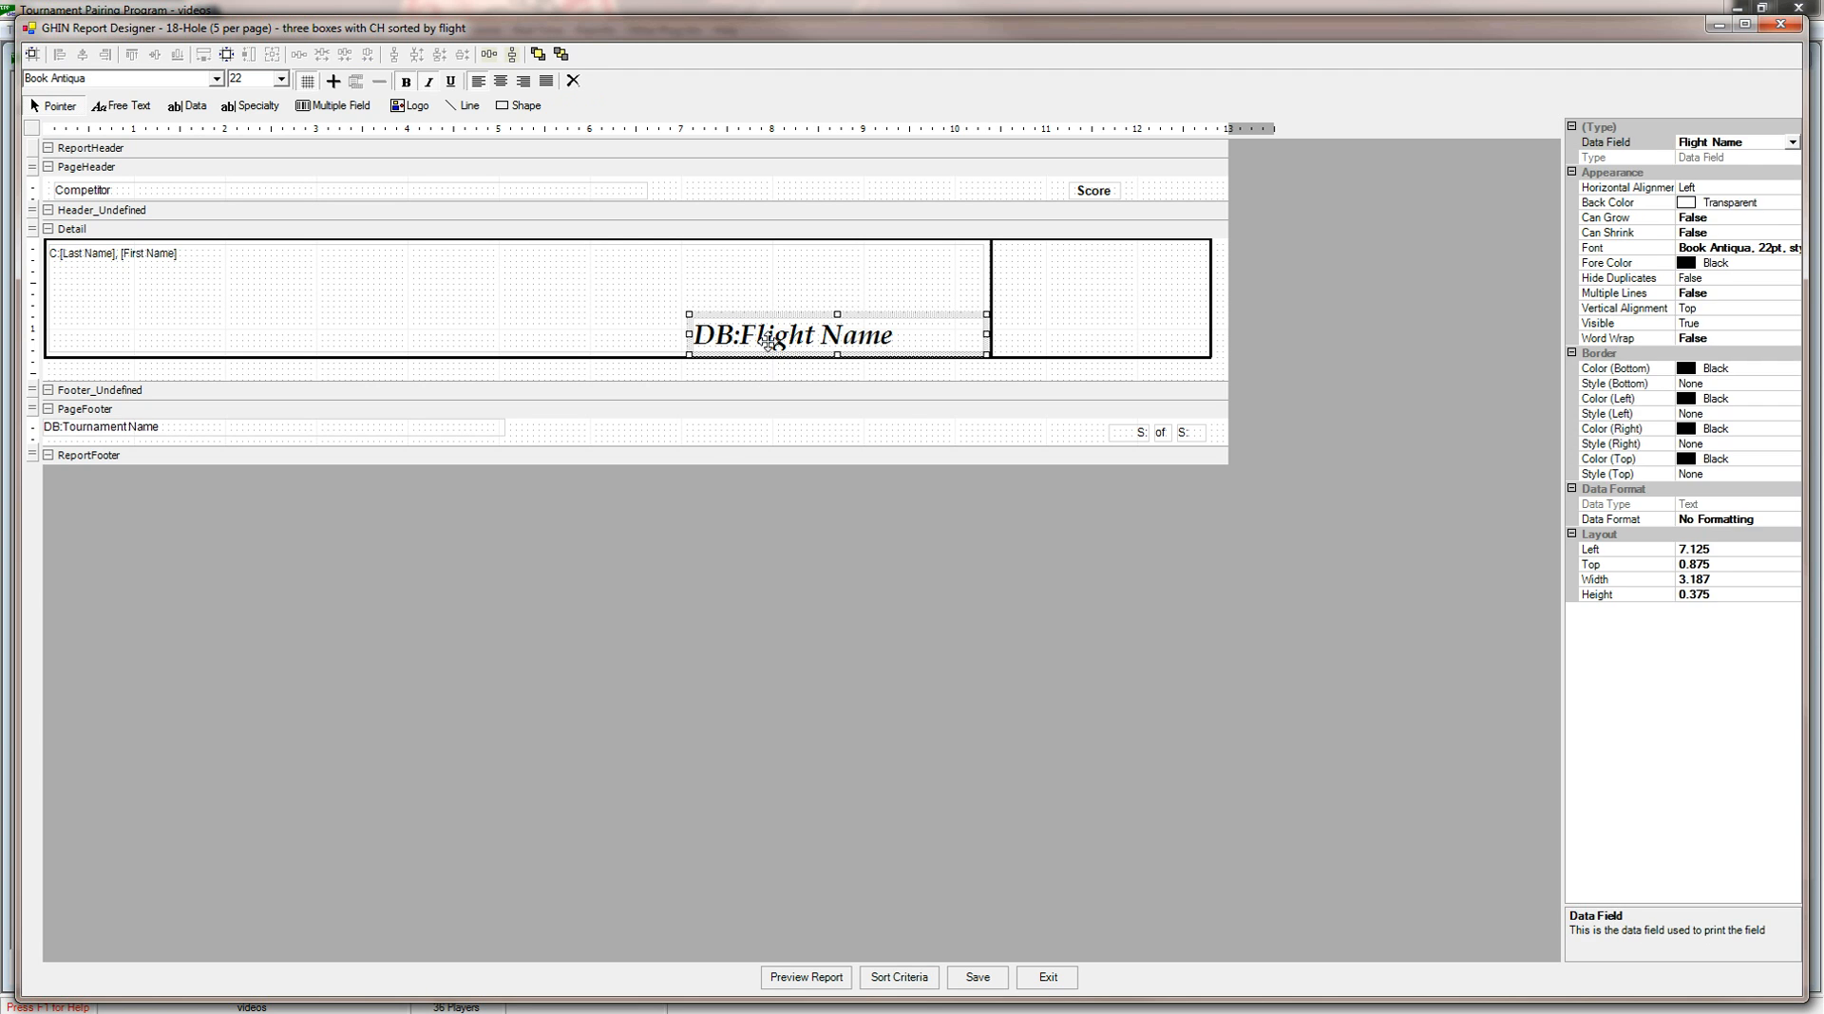
pyautogui.click(1791, 142)
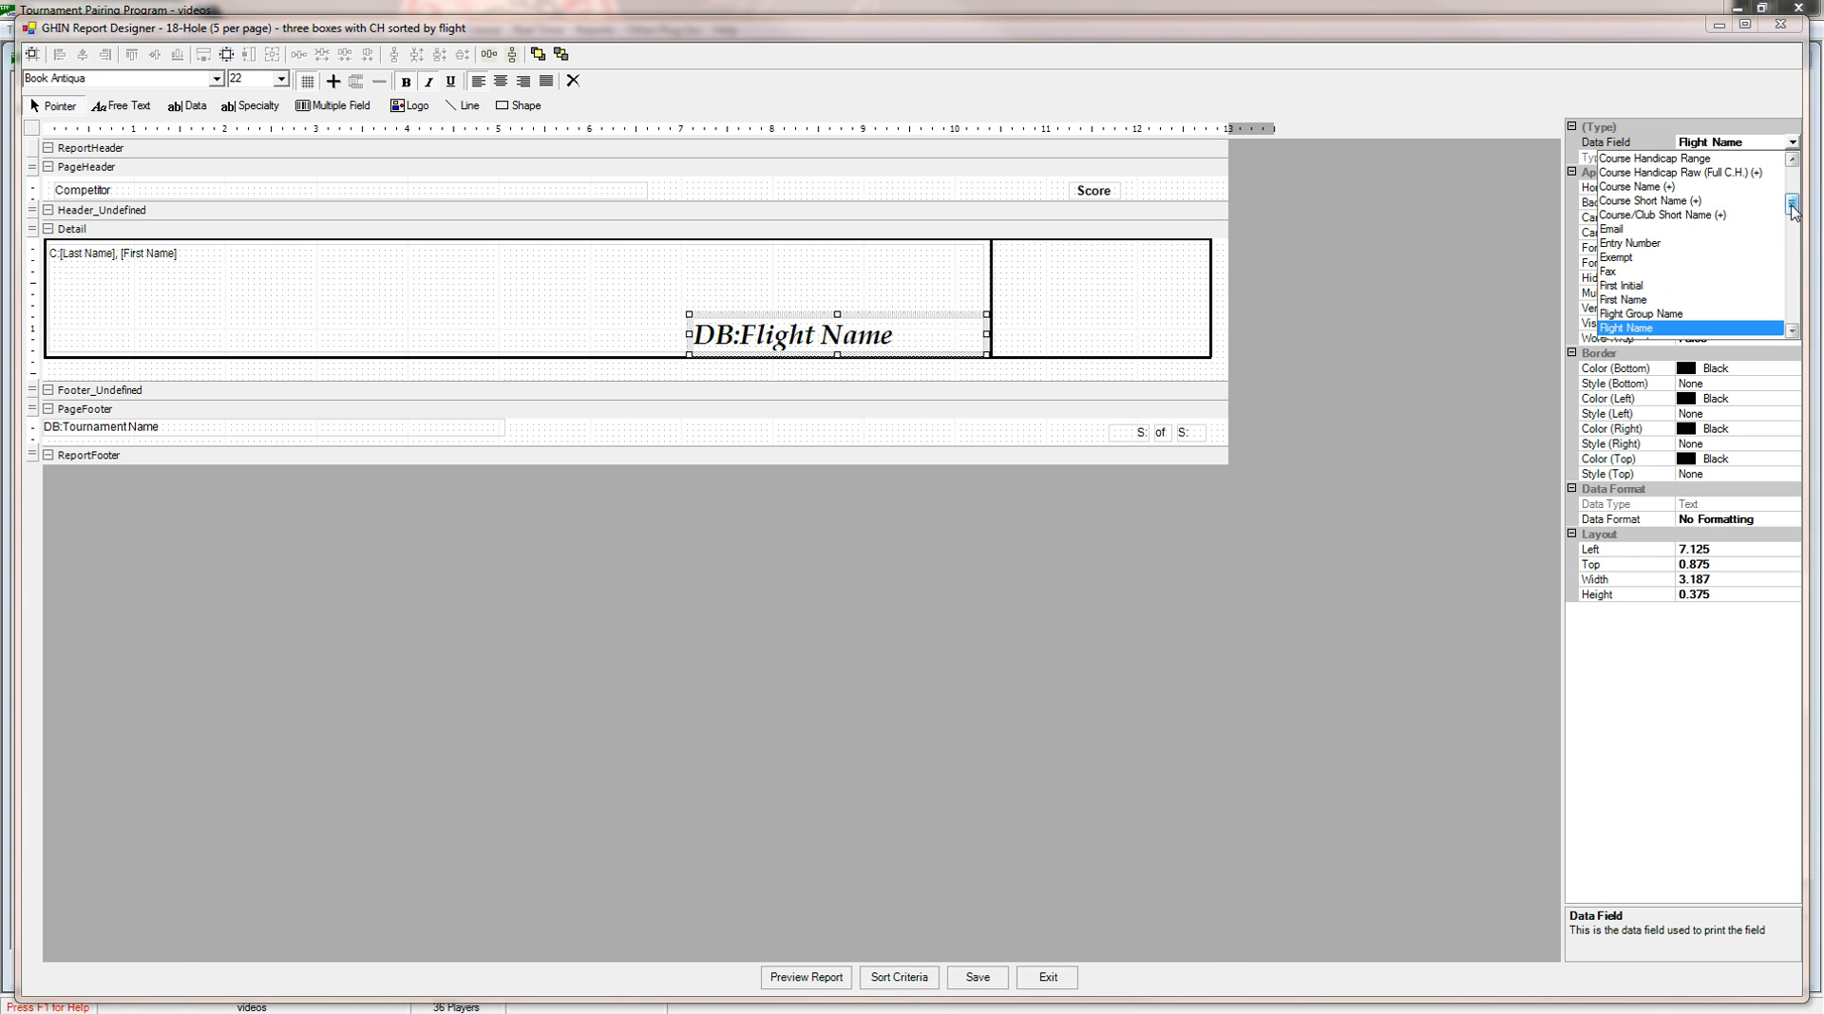
pyautogui.scroll(1, 1791, 209)
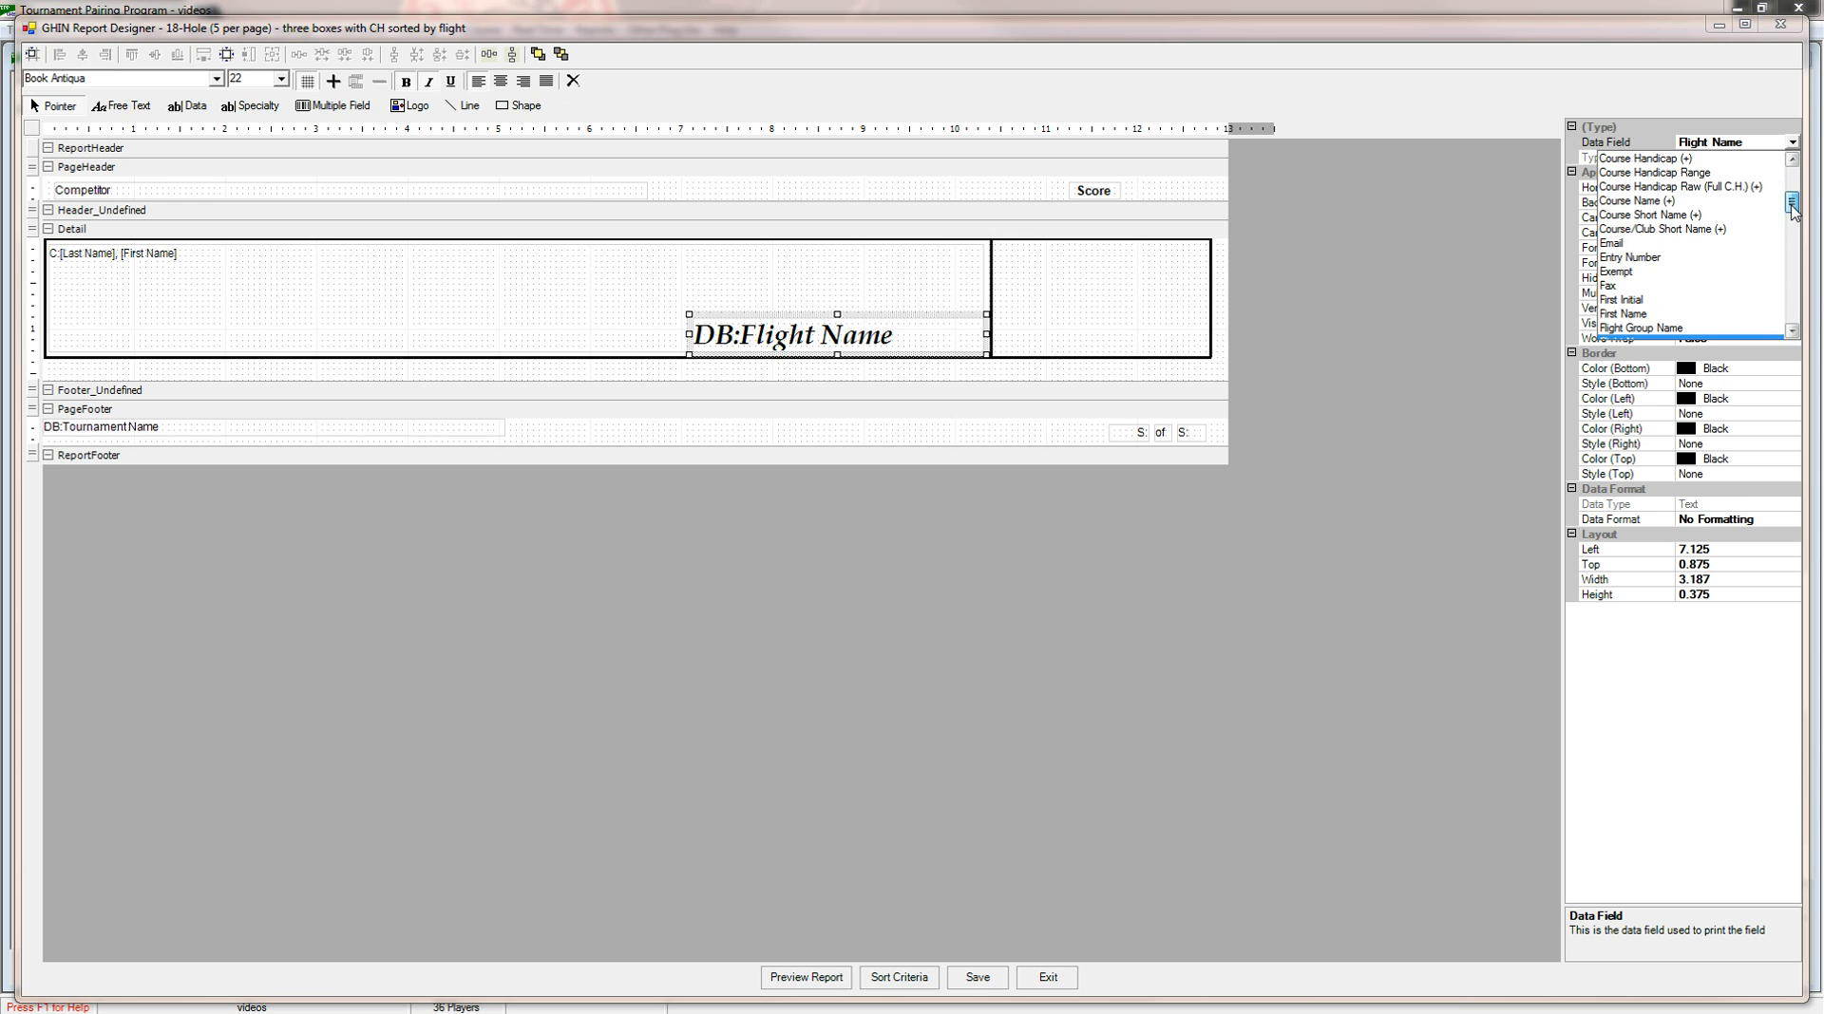
pyautogui.moveTo(1791, 209); pyautogui.dragTo(1792, 213)
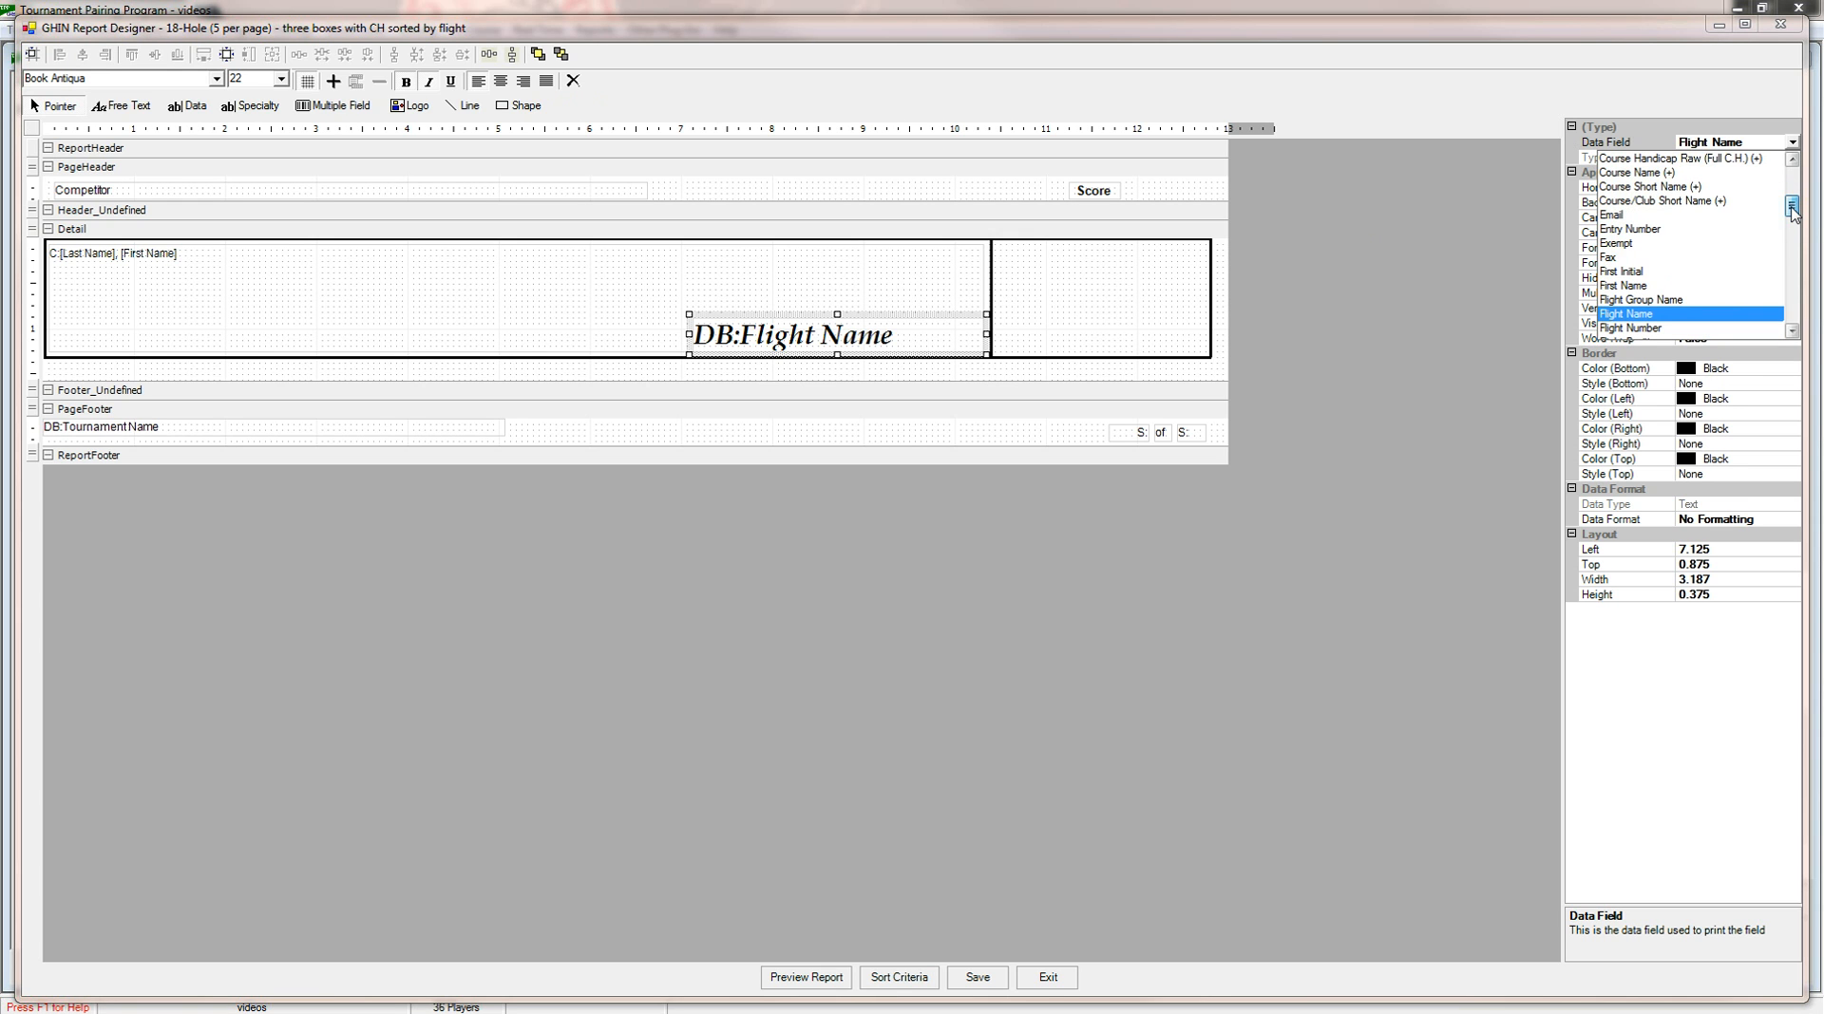
pyautogui.moveTo(1791, 209); pyautogui.dragTo(1792, 201)
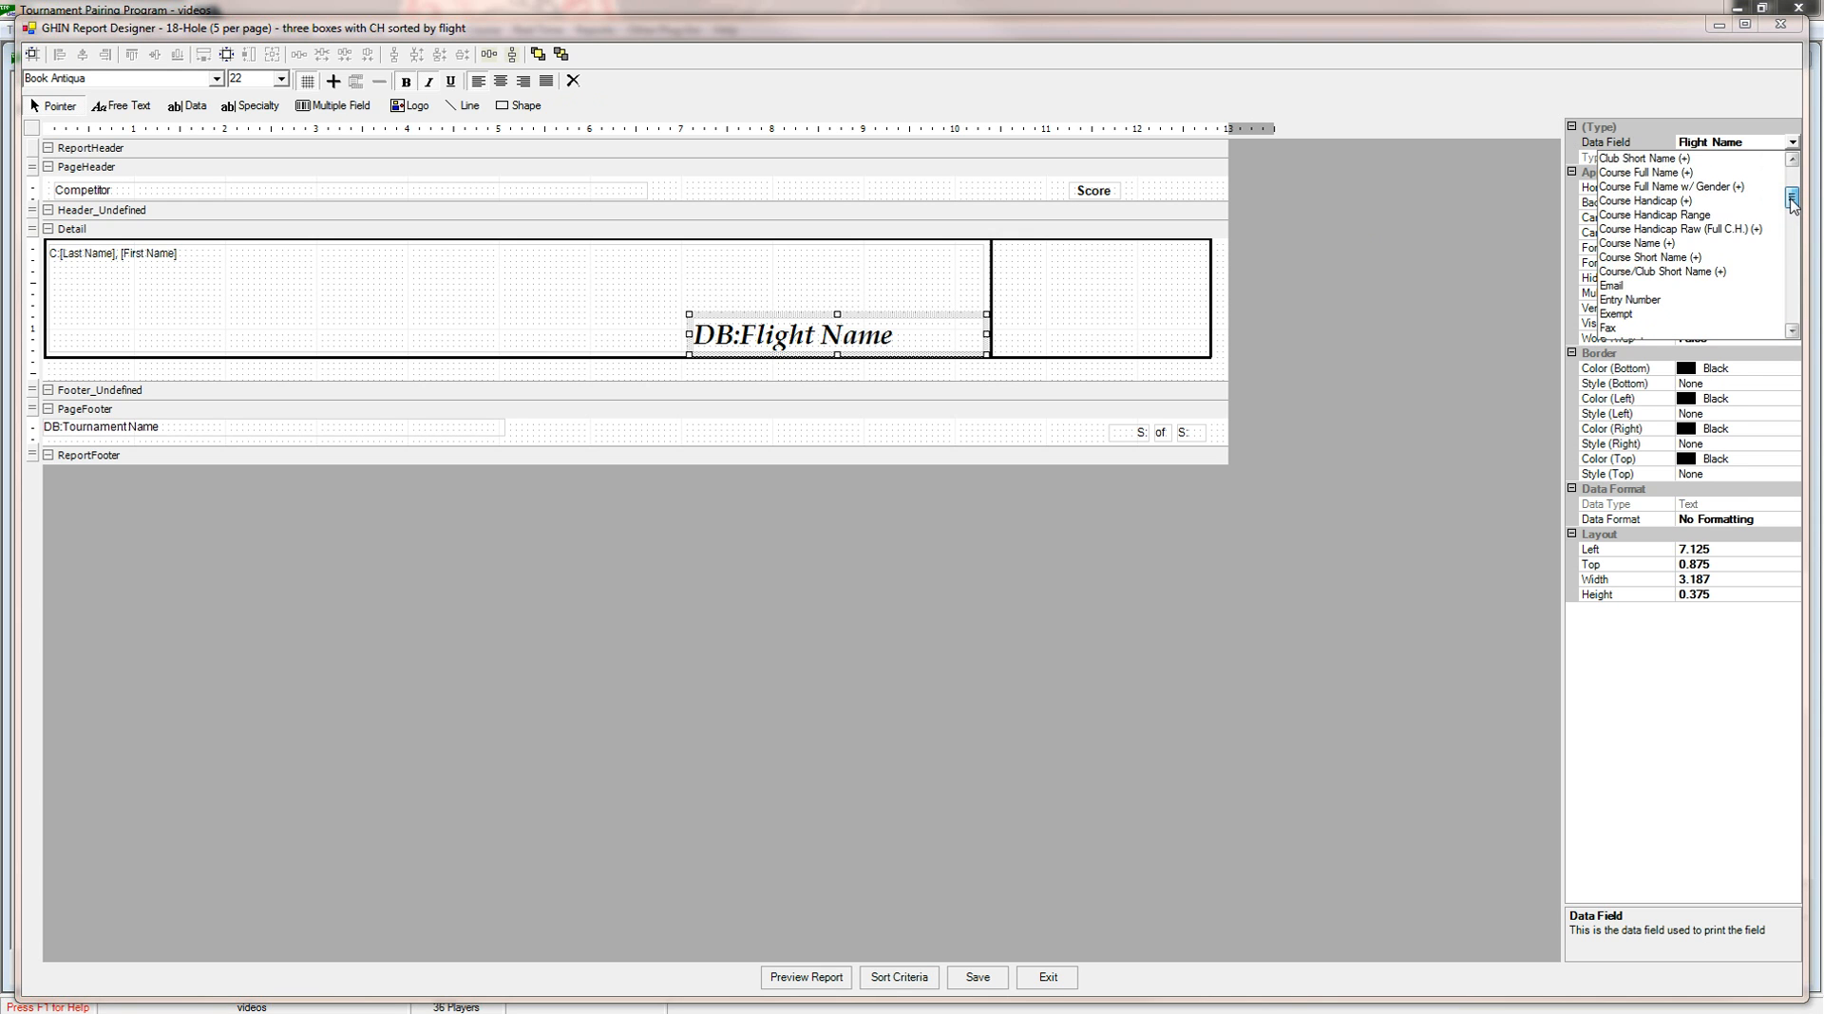
pyautogui.click(1699, 217)
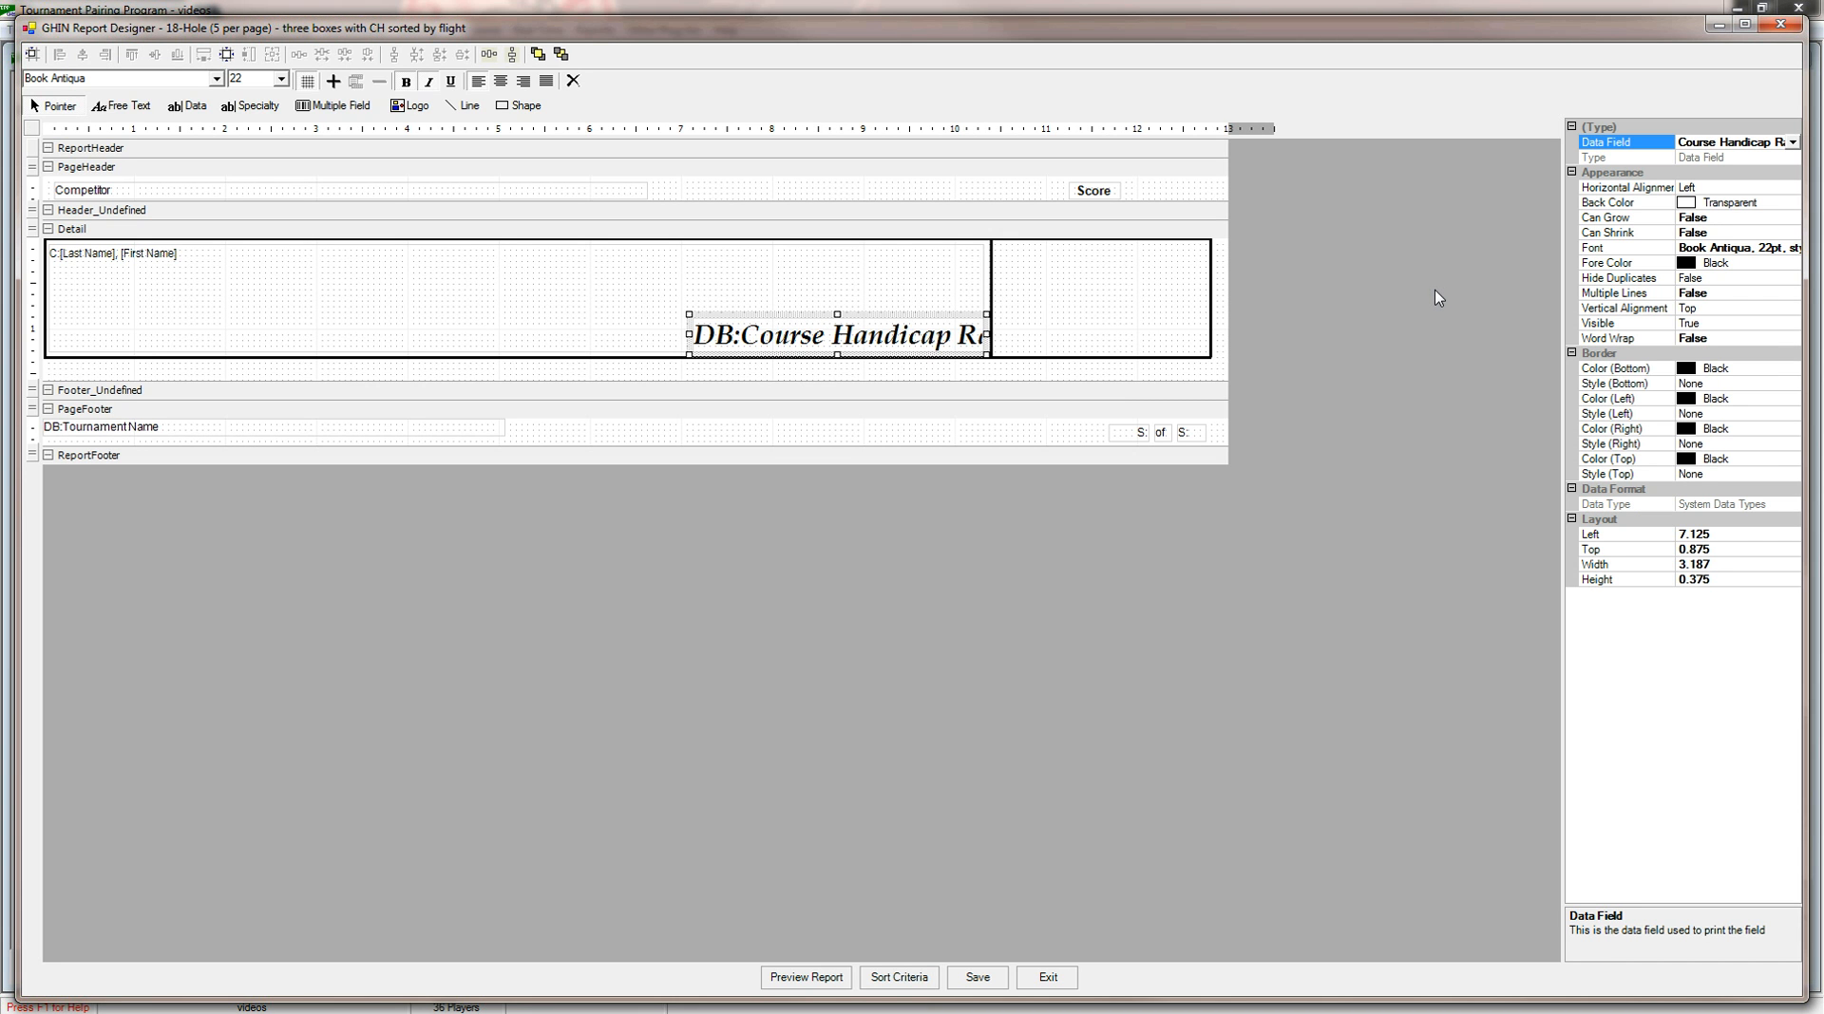
pyautogui.click(1436, 380)
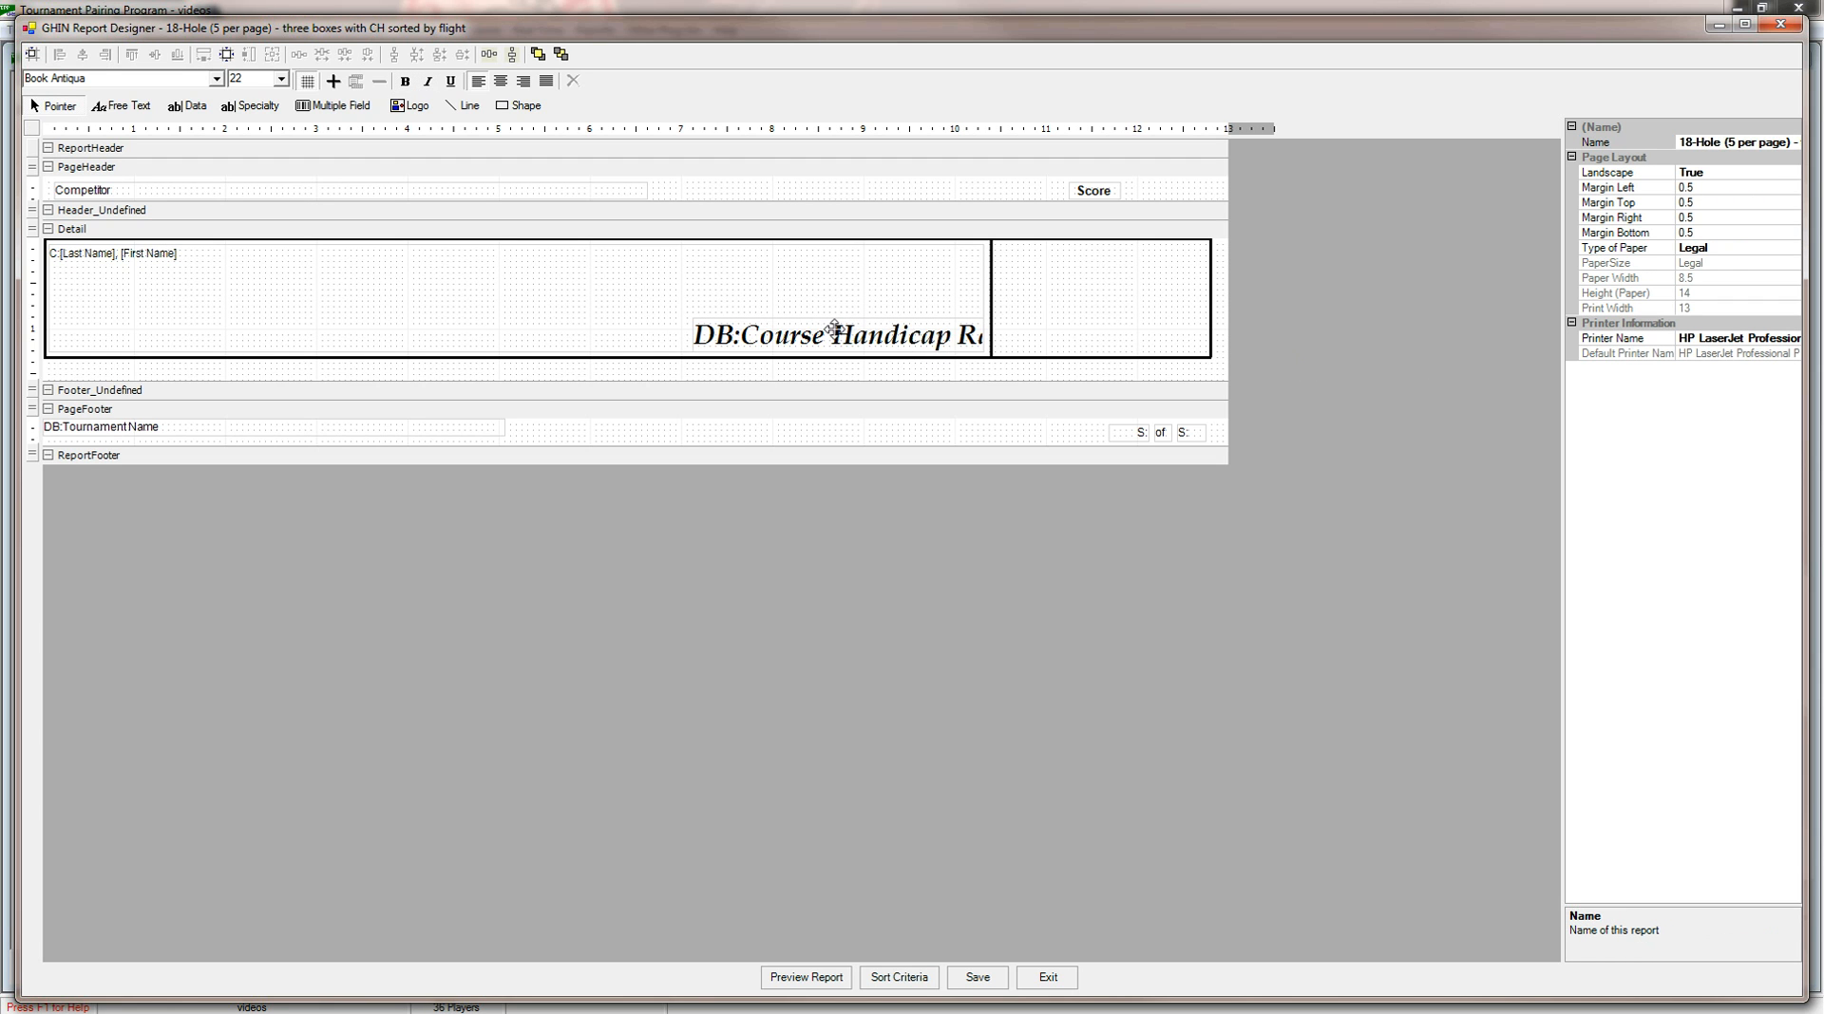
# Add a Flight Name data field to the page header between Competitor and Score.
pyautogui.click(109, 107)
pyautogui.click(189, 106)
pyautogui.moveTo(820, 193); pyautogui.dragTo(822, 196)
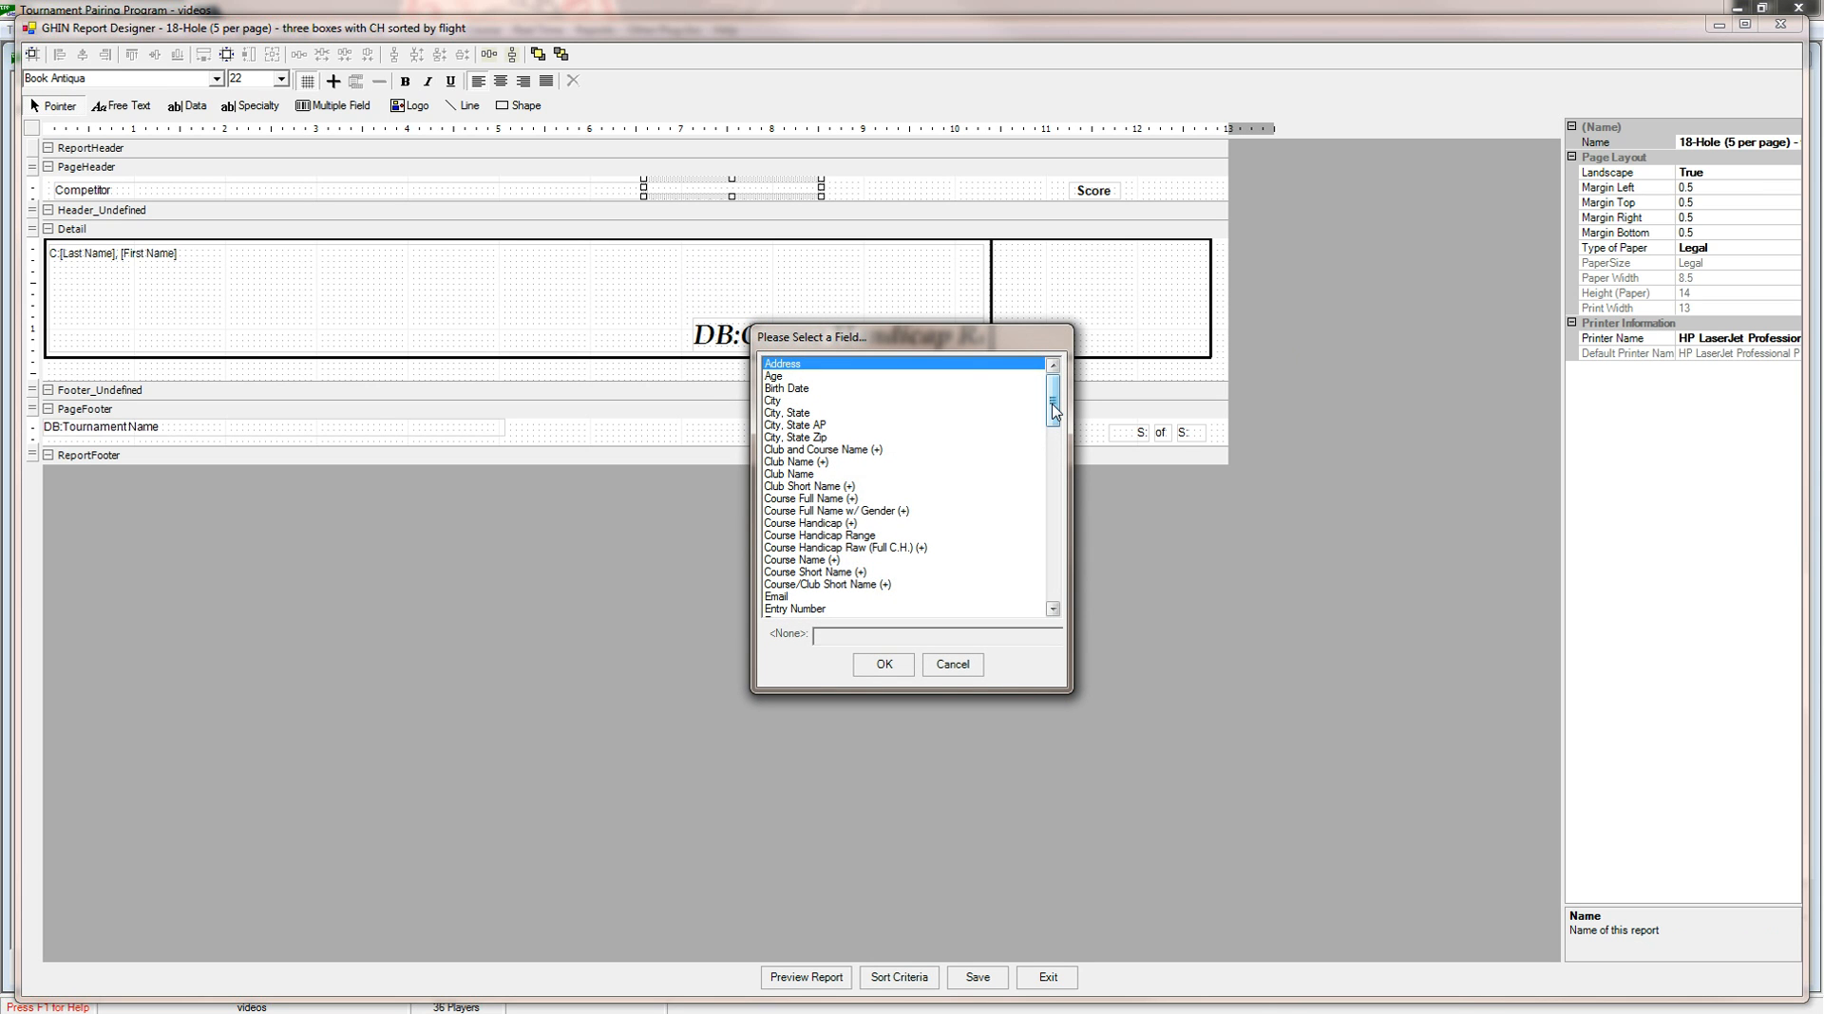
pyautogui.moveTo(1052, 406); pyautogui.dragTo(1053, 468)
pyautogui.click(805, 389)
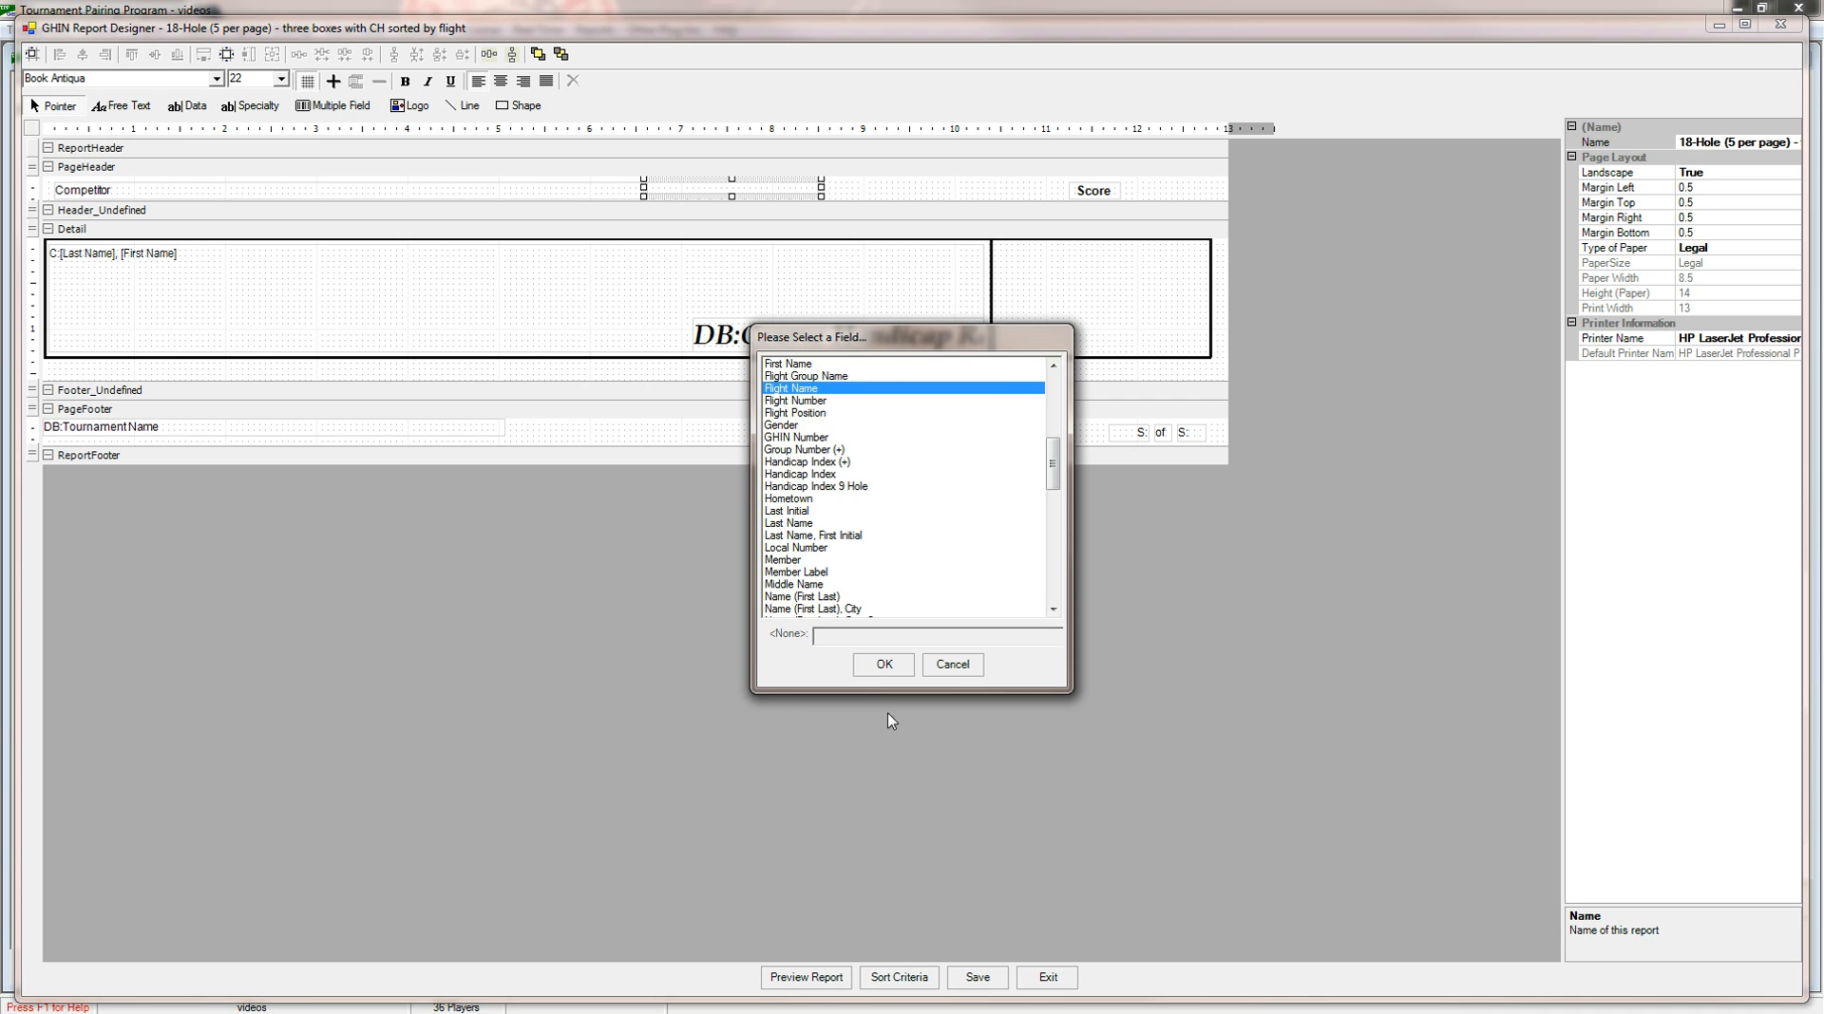
pyautogui.click(883, 665)
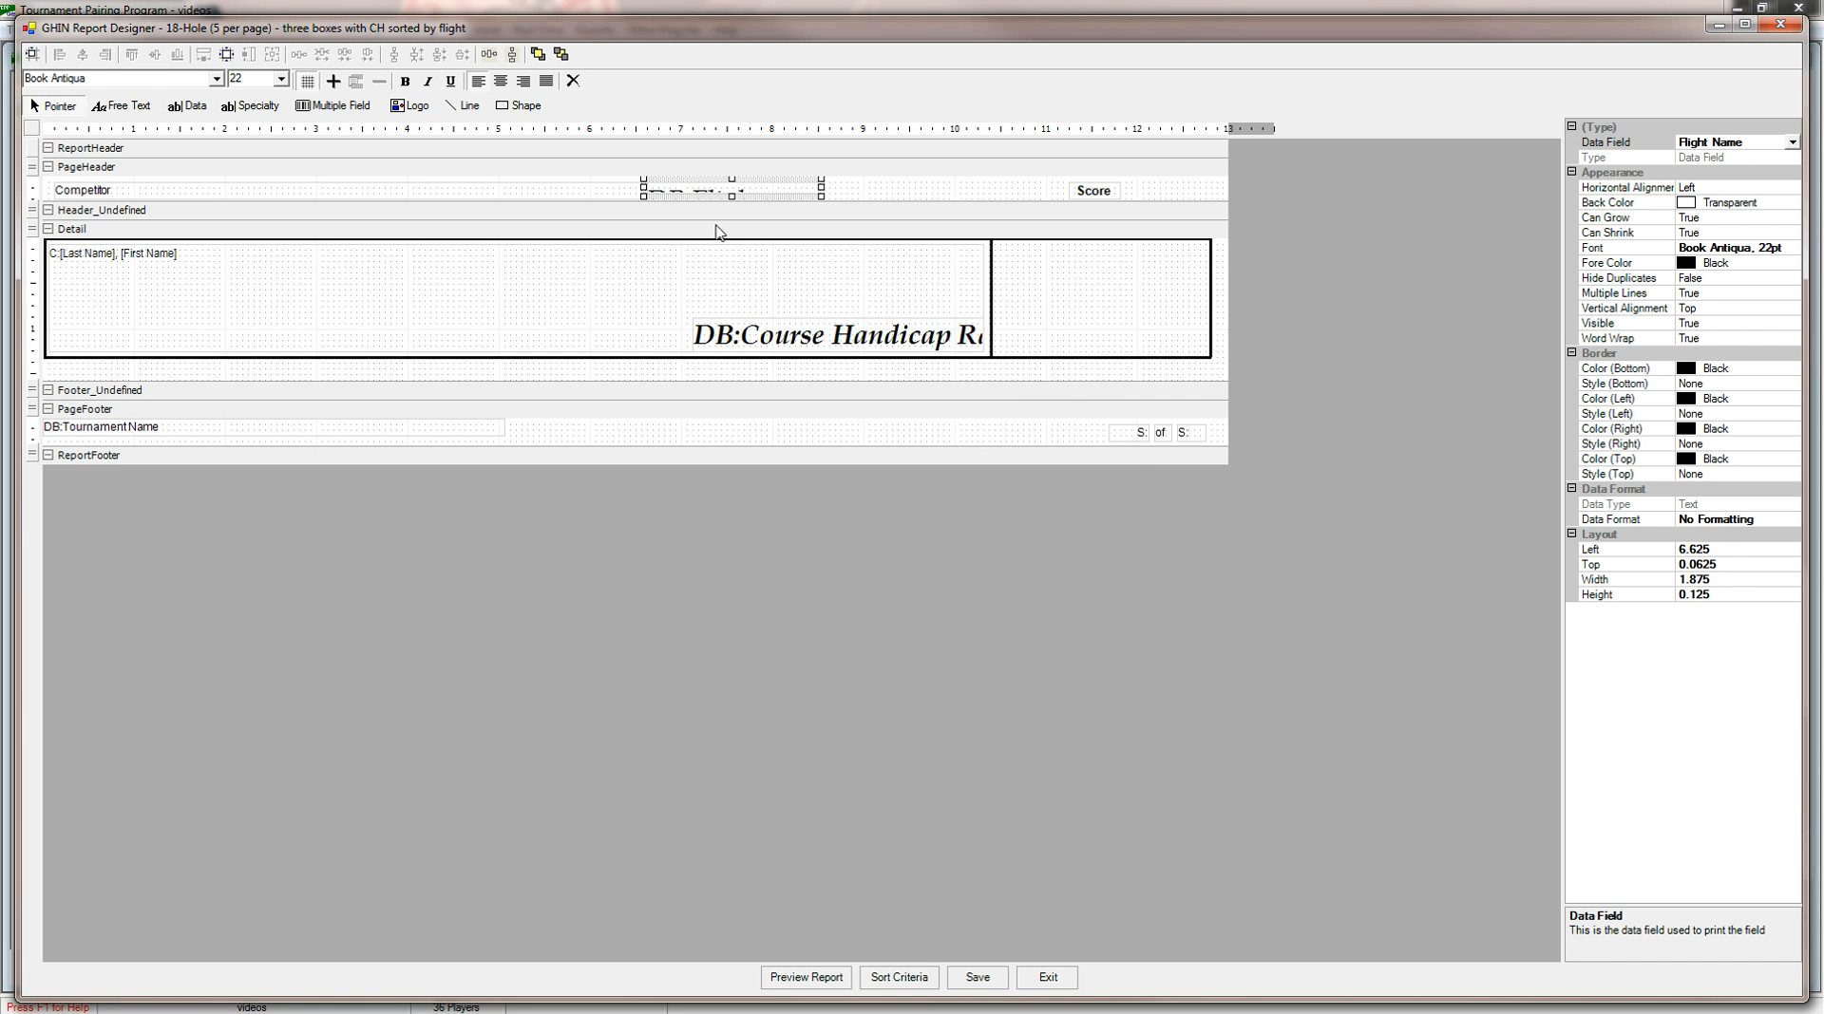
# Set the font size of the page header's Flight Name field to 14 pt.
pyautogui.click(281, 79)
pyautogui.click(283, 98)
pyautogui.click(283, 97)
pyautogui.click(253, 108)
# Make the page header section slightly taller and narrow the Competitor text to about 1.25 inches.
pyautogui.click(450, 203)
pyautogui.click(449, 208)
pyautogui.click(450, 208)
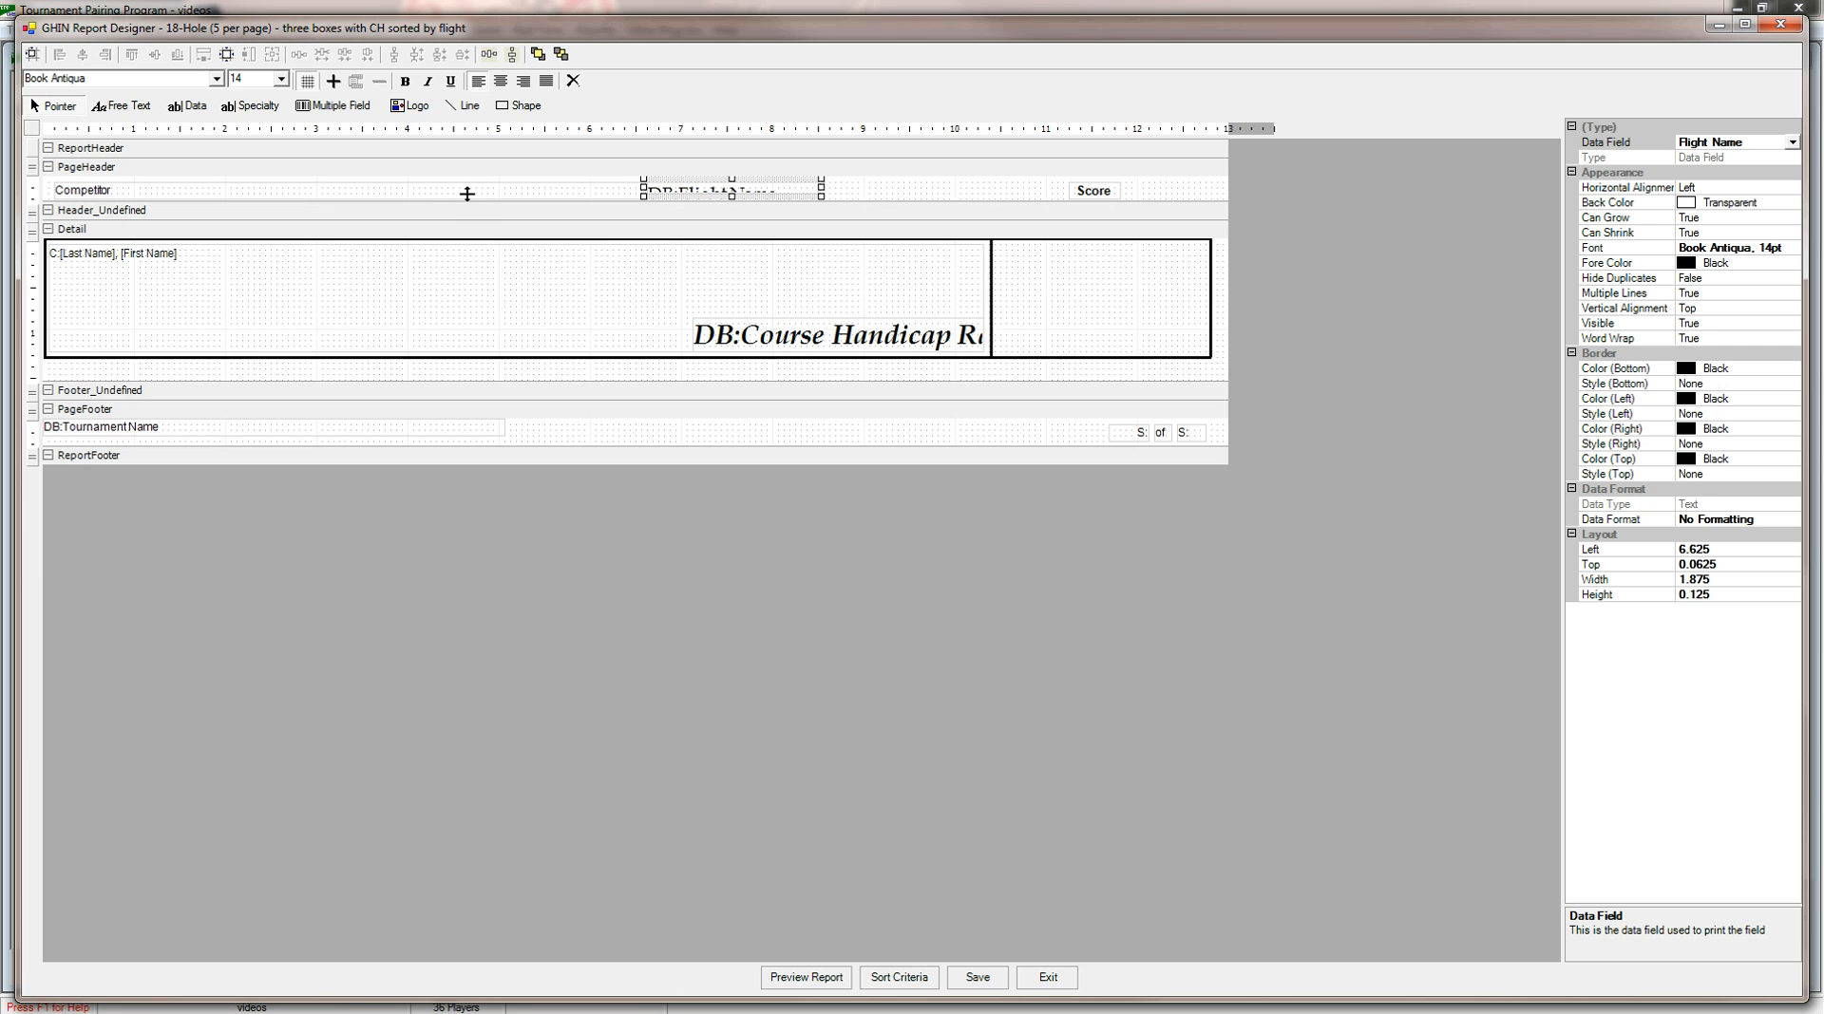
pyautogui.click(439, 185)
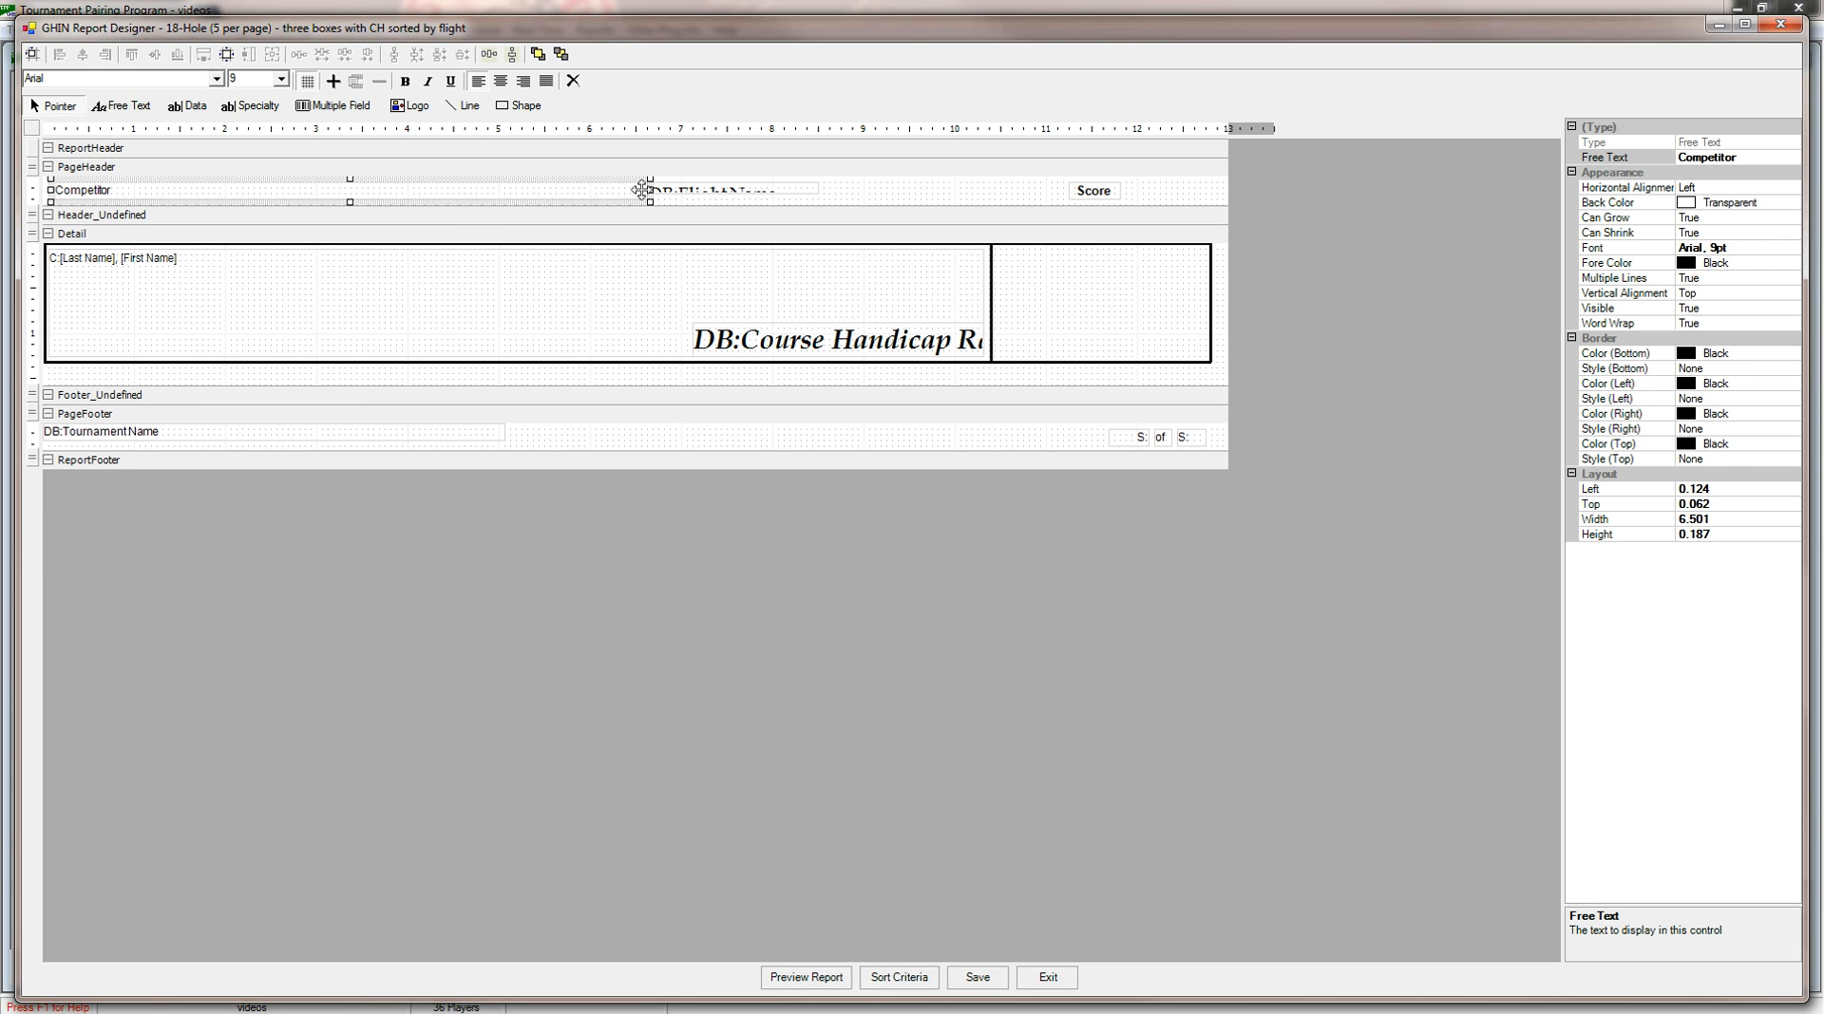
pyautogui.moveTo(649, 189); pyautogui.dragTo(174, 190)
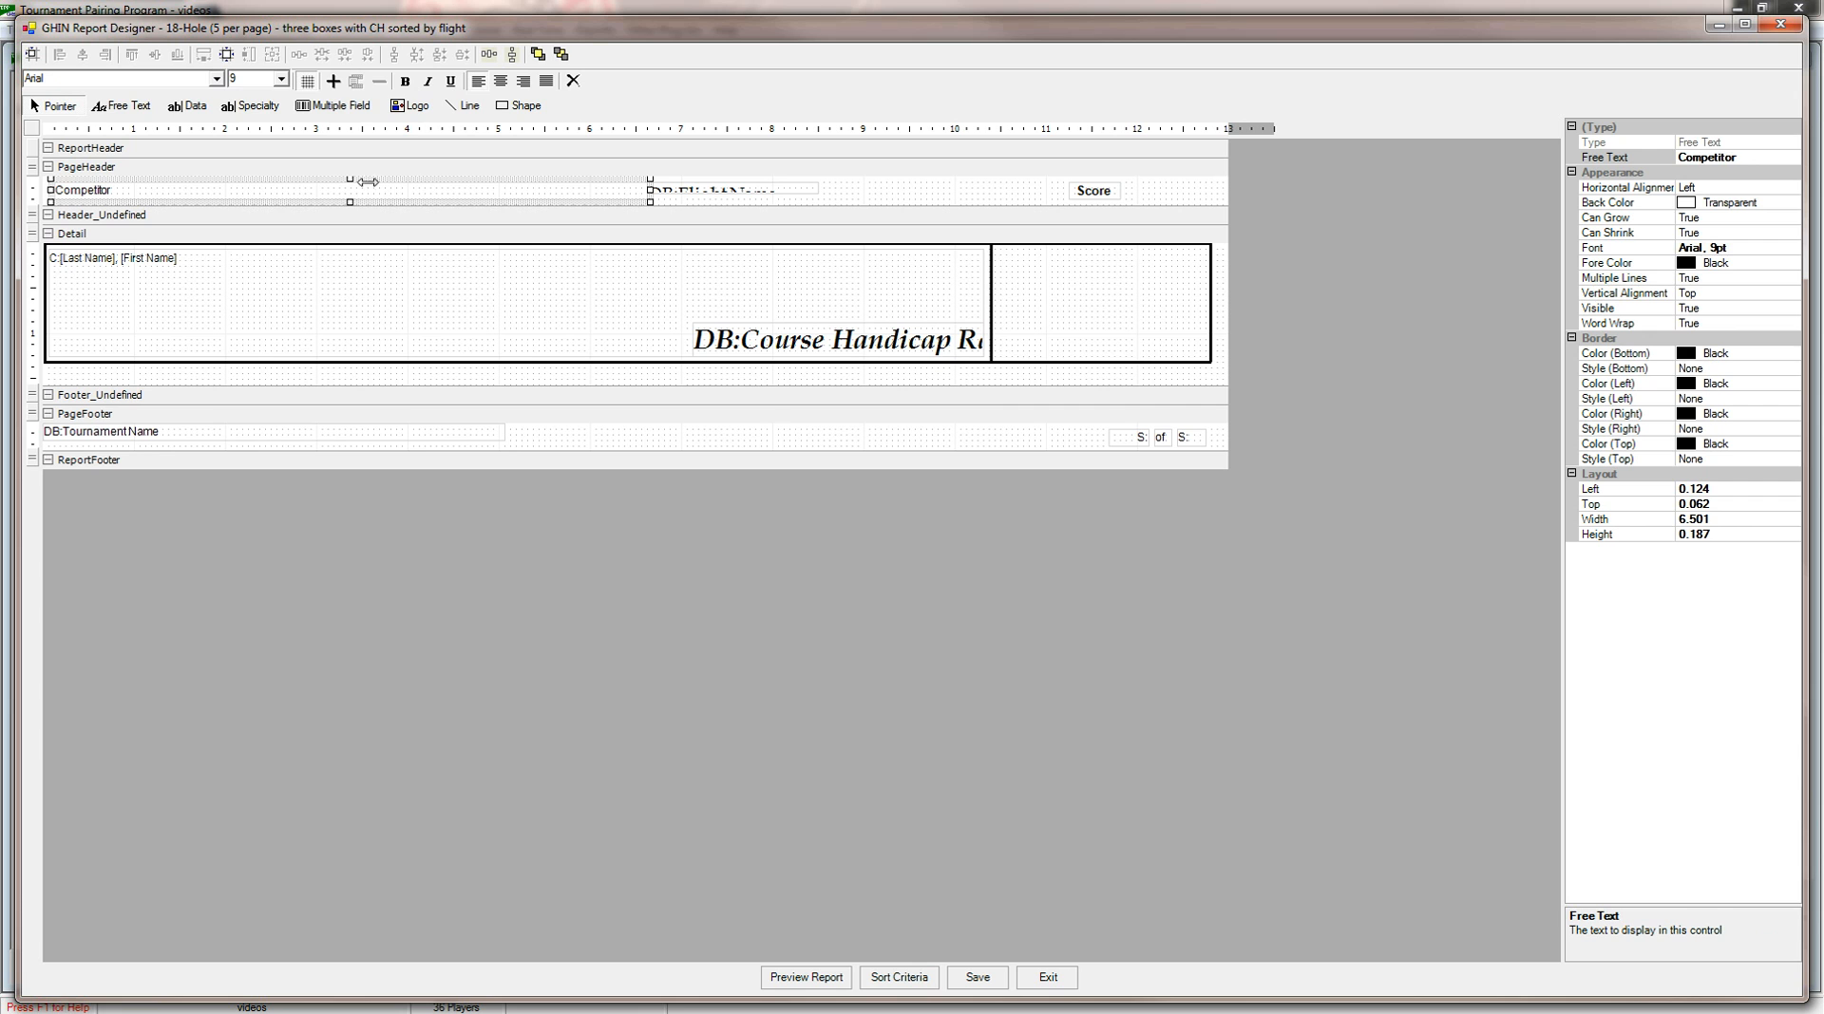
# Enlarge the header's Flight Name field to about 1.94 by 0.25 inches and align it just after Competitor, about 1.56 inches from the left margin.
pyautogui.click(665, 188)
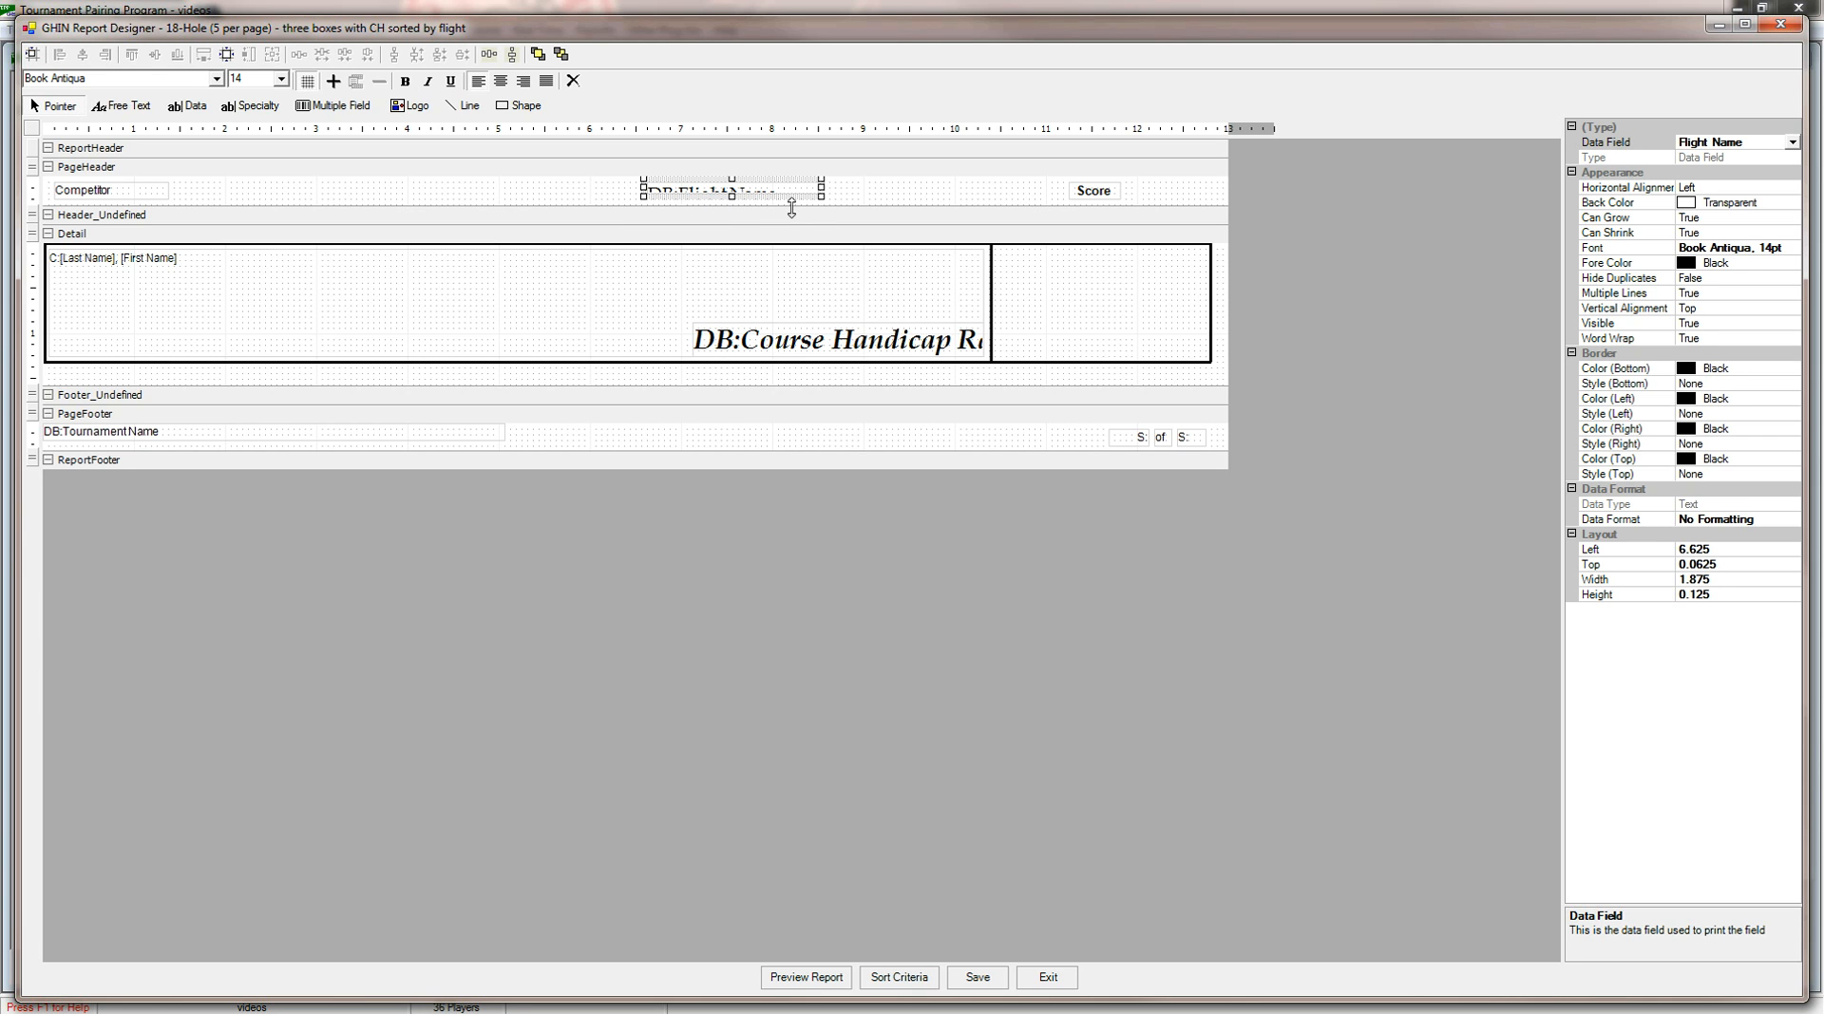
pyautogui.moveTo(820, 199); pyautogui.dragTo(826, 211)
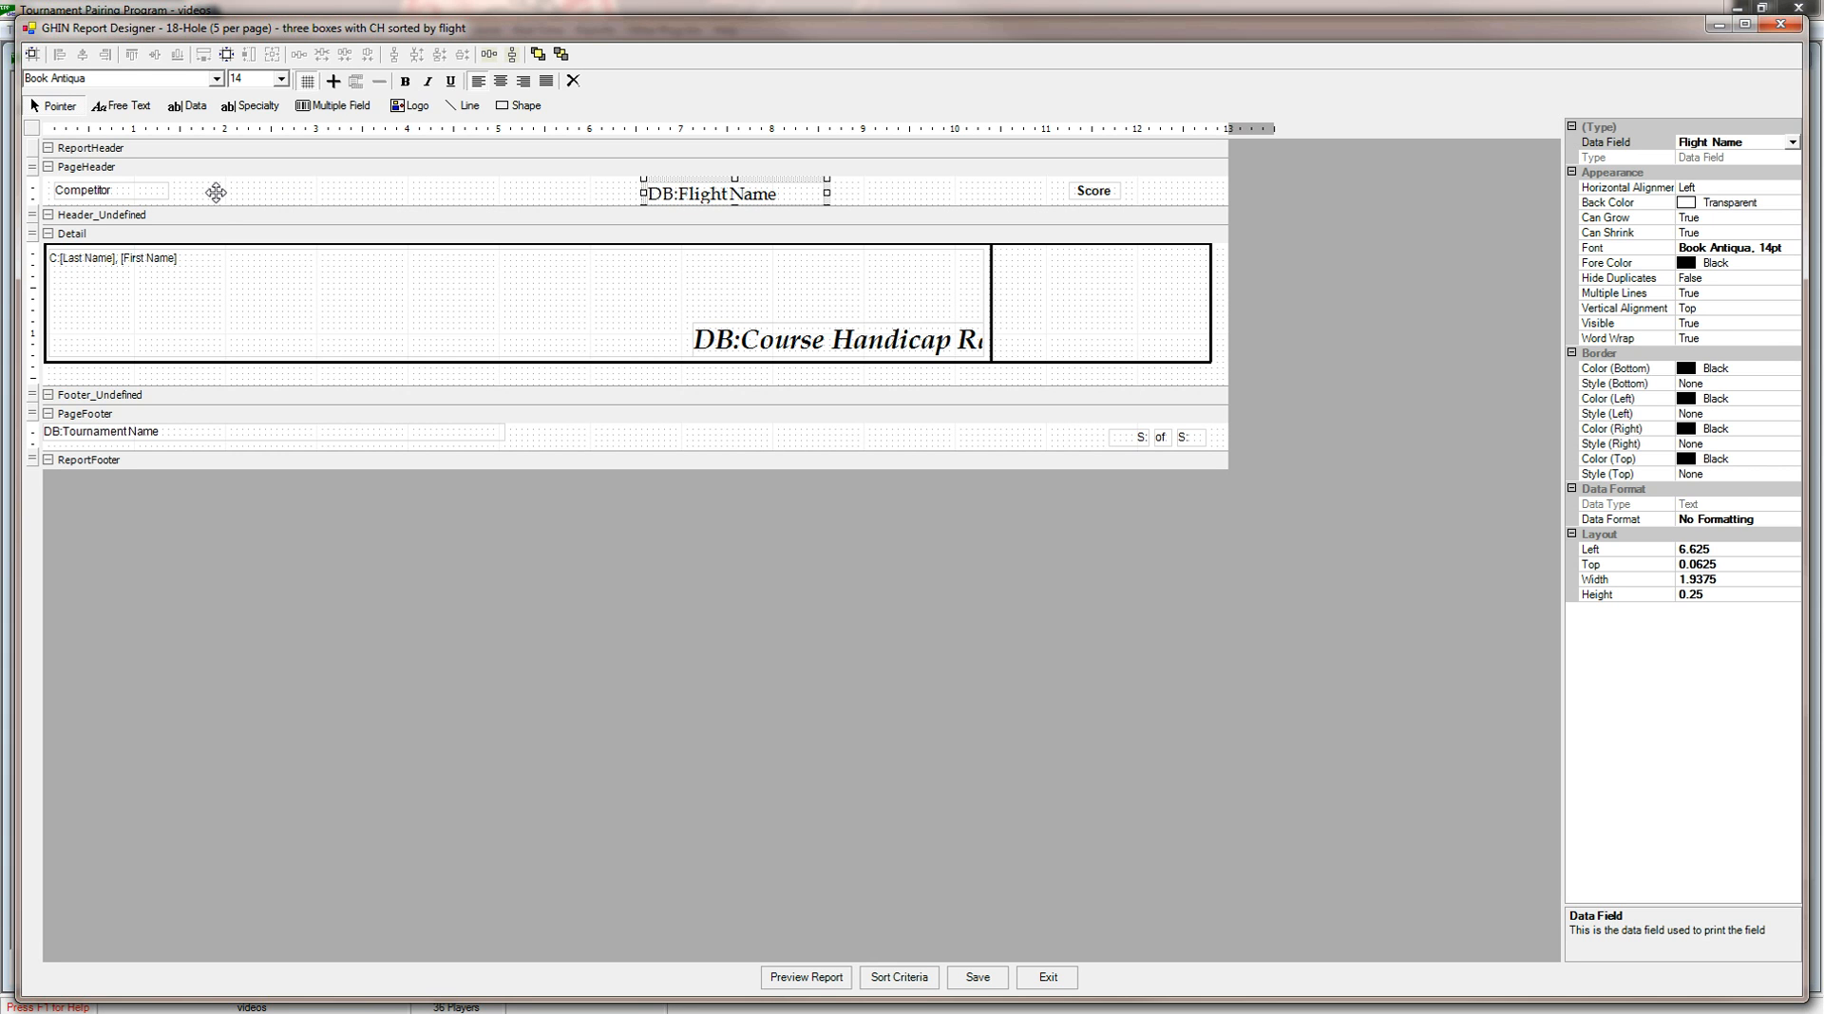
pyautogui.moveTo(216, 192); pyautogui.dragTo(216, 192)
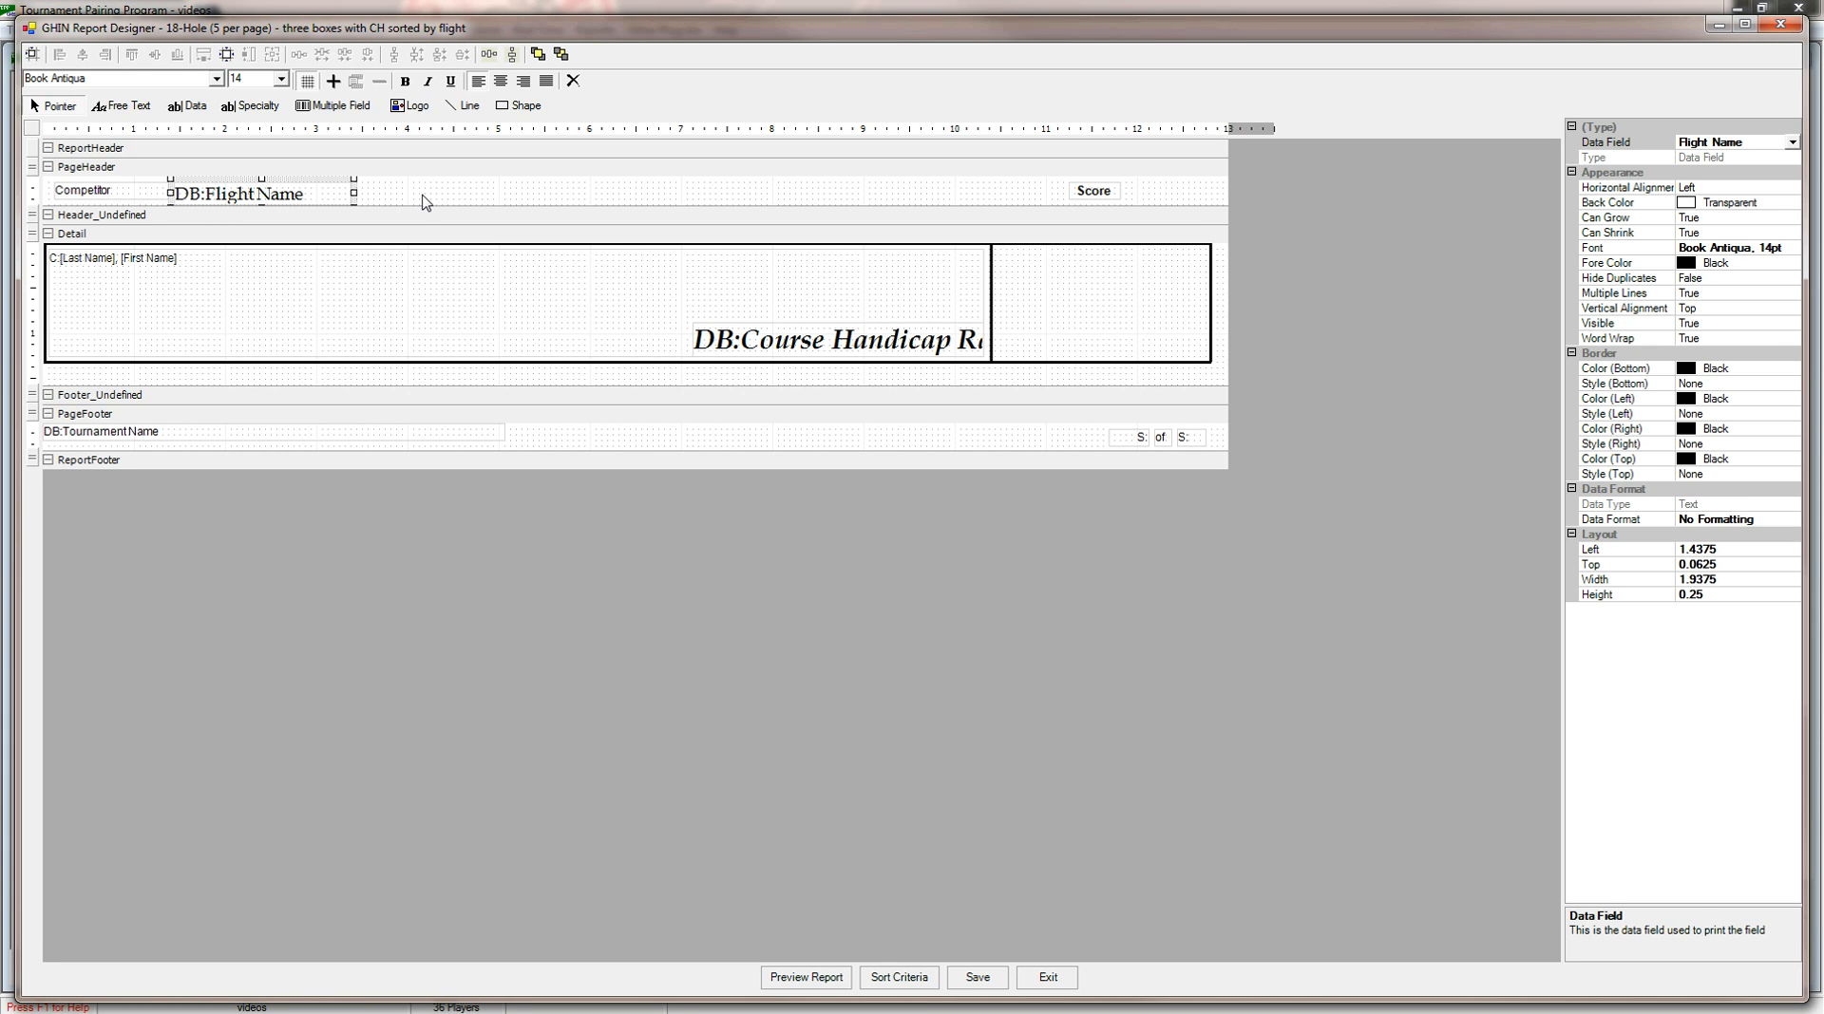
pyautogui.press('Right')
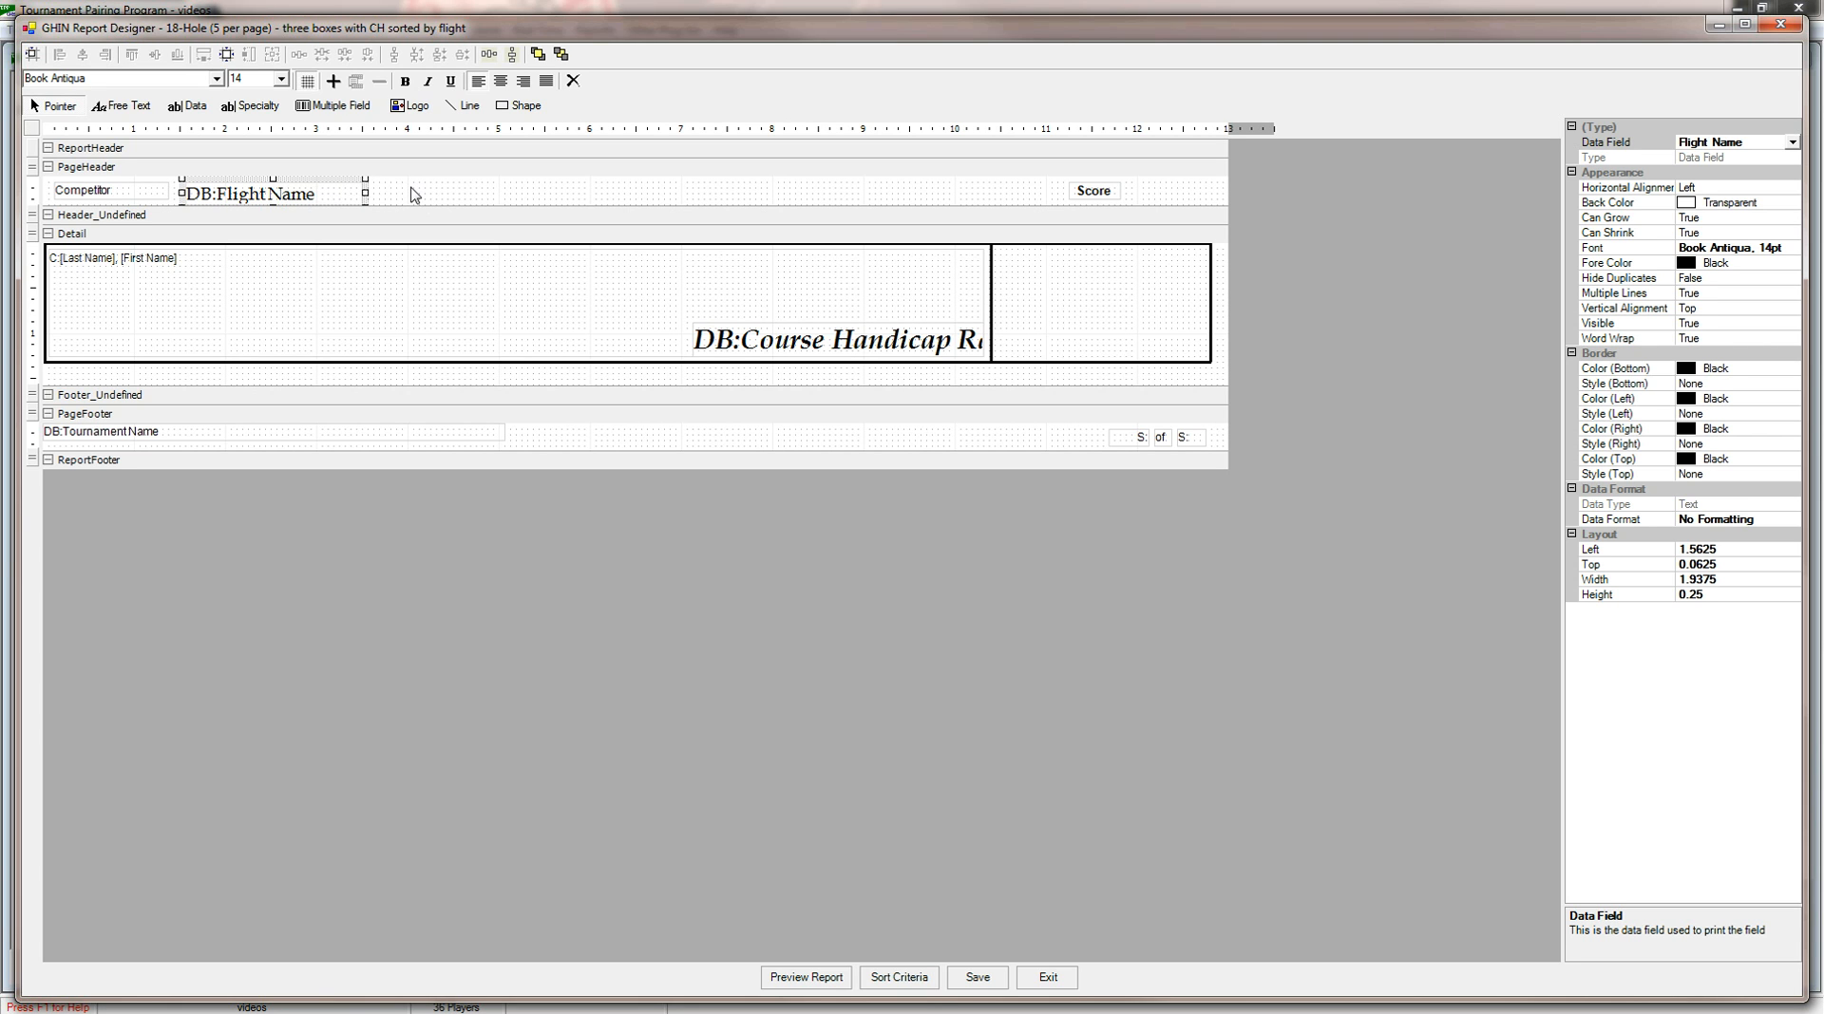
pyautogui.click(411, 195)
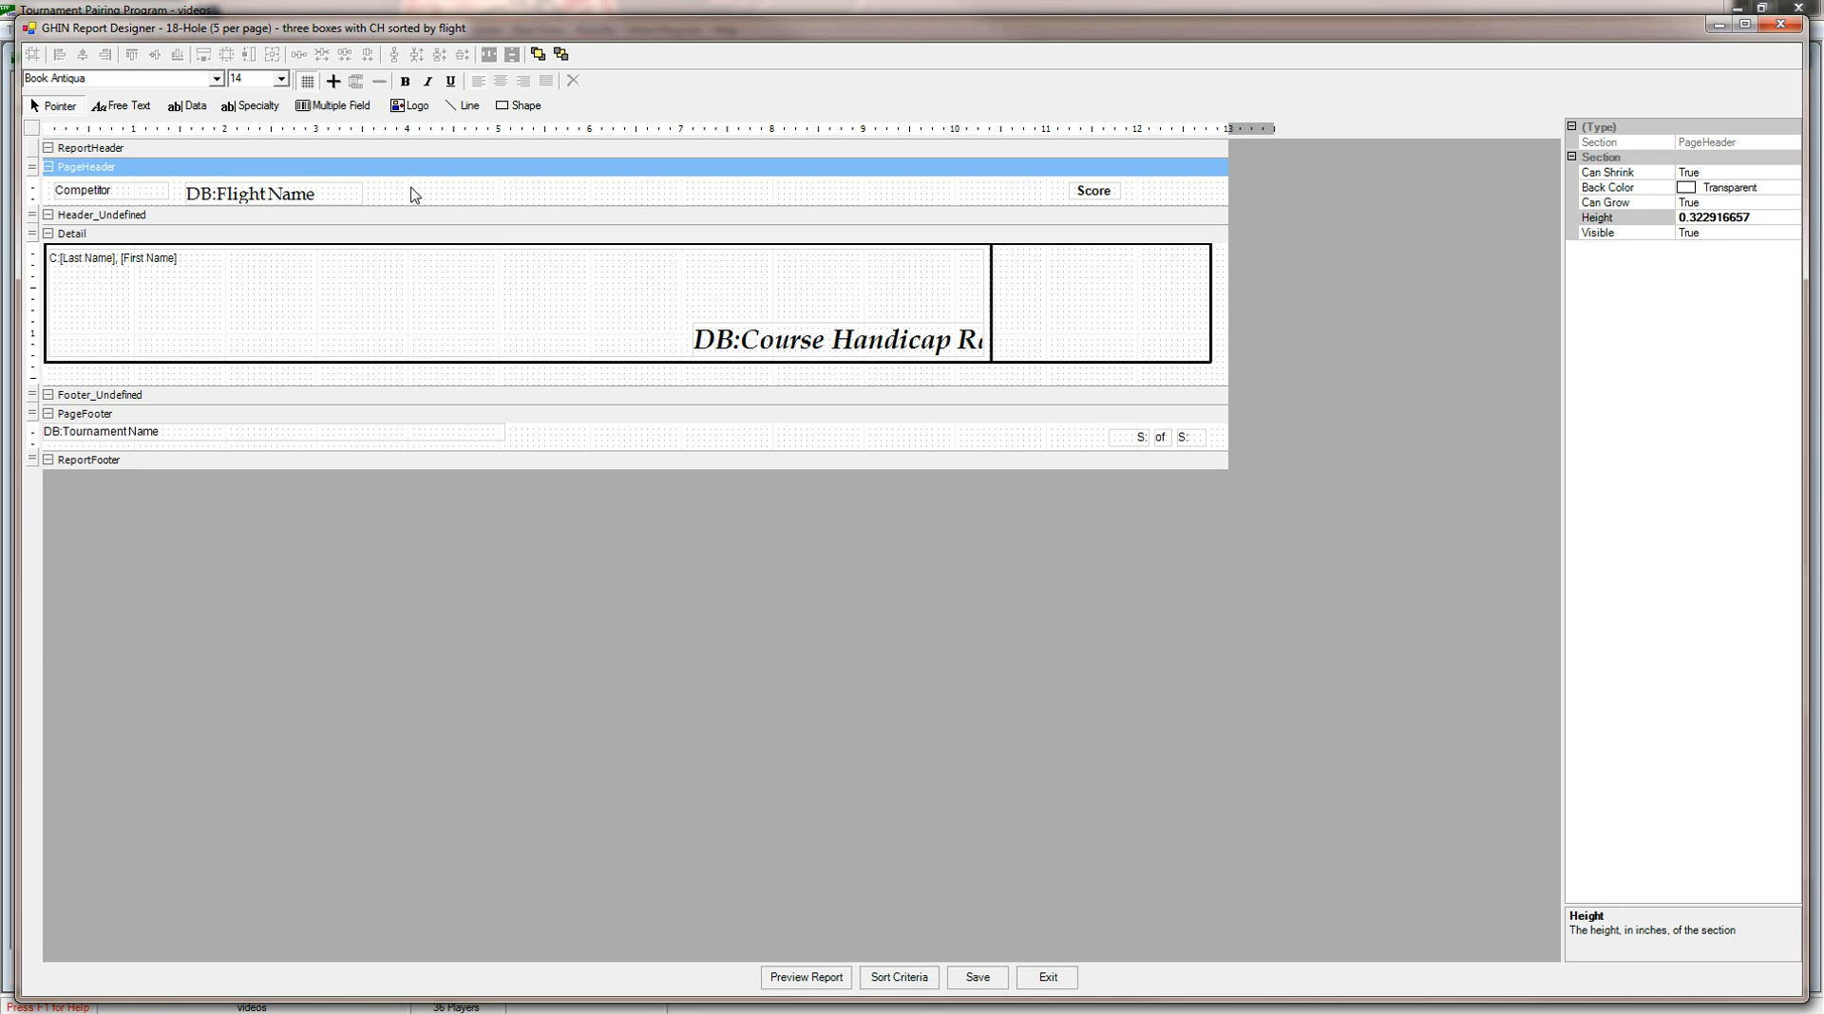
pyautogui.click(343, 193)
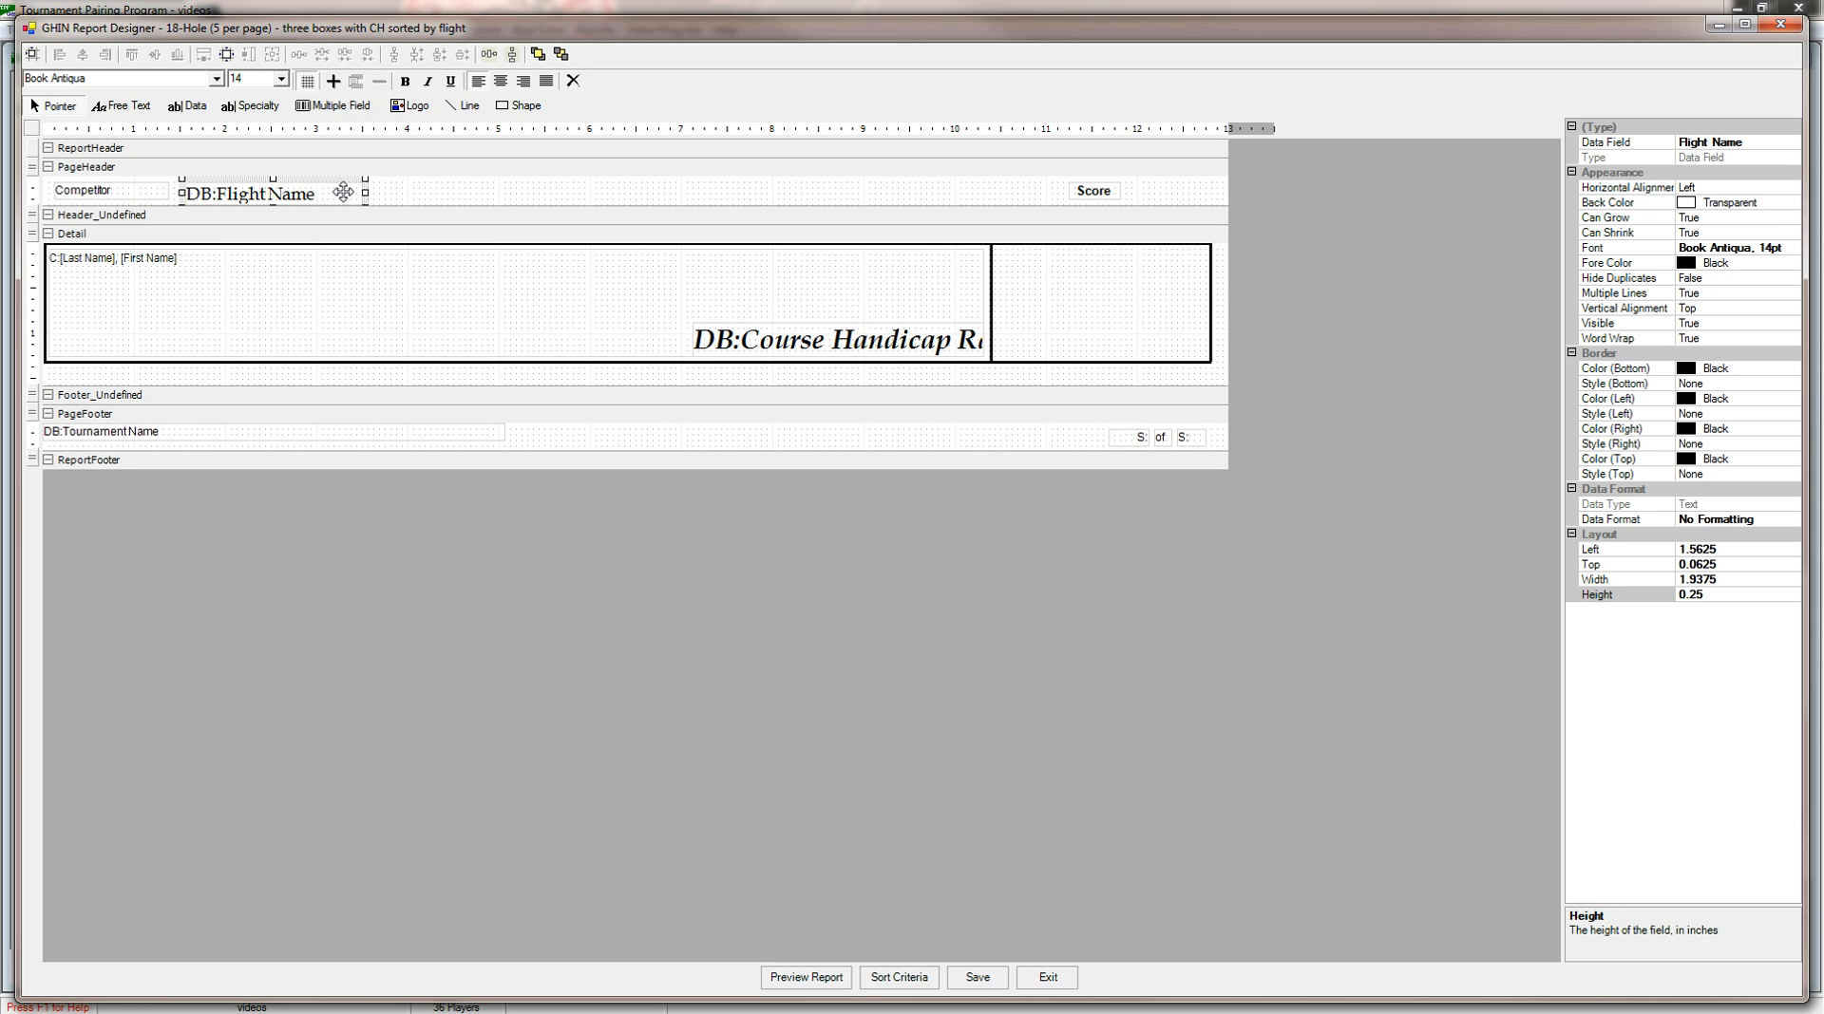
pyautogui.press('Up')
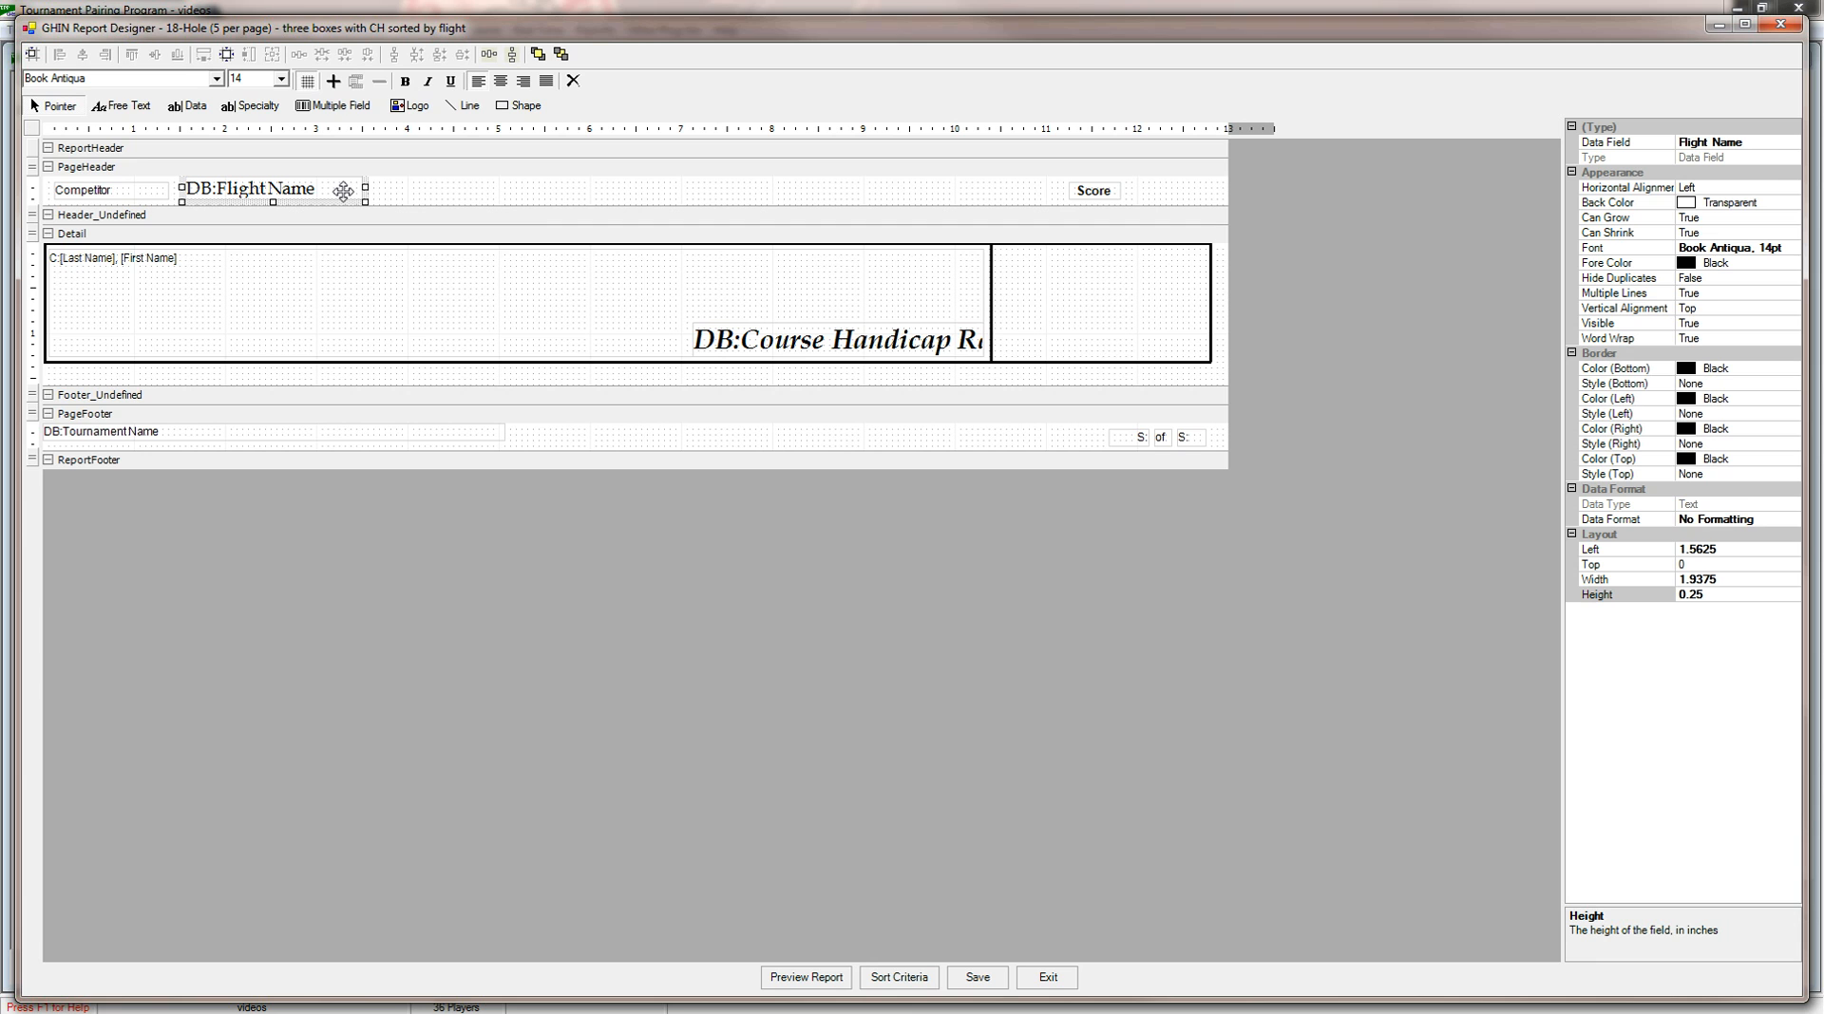
pyautogui.press('Down')
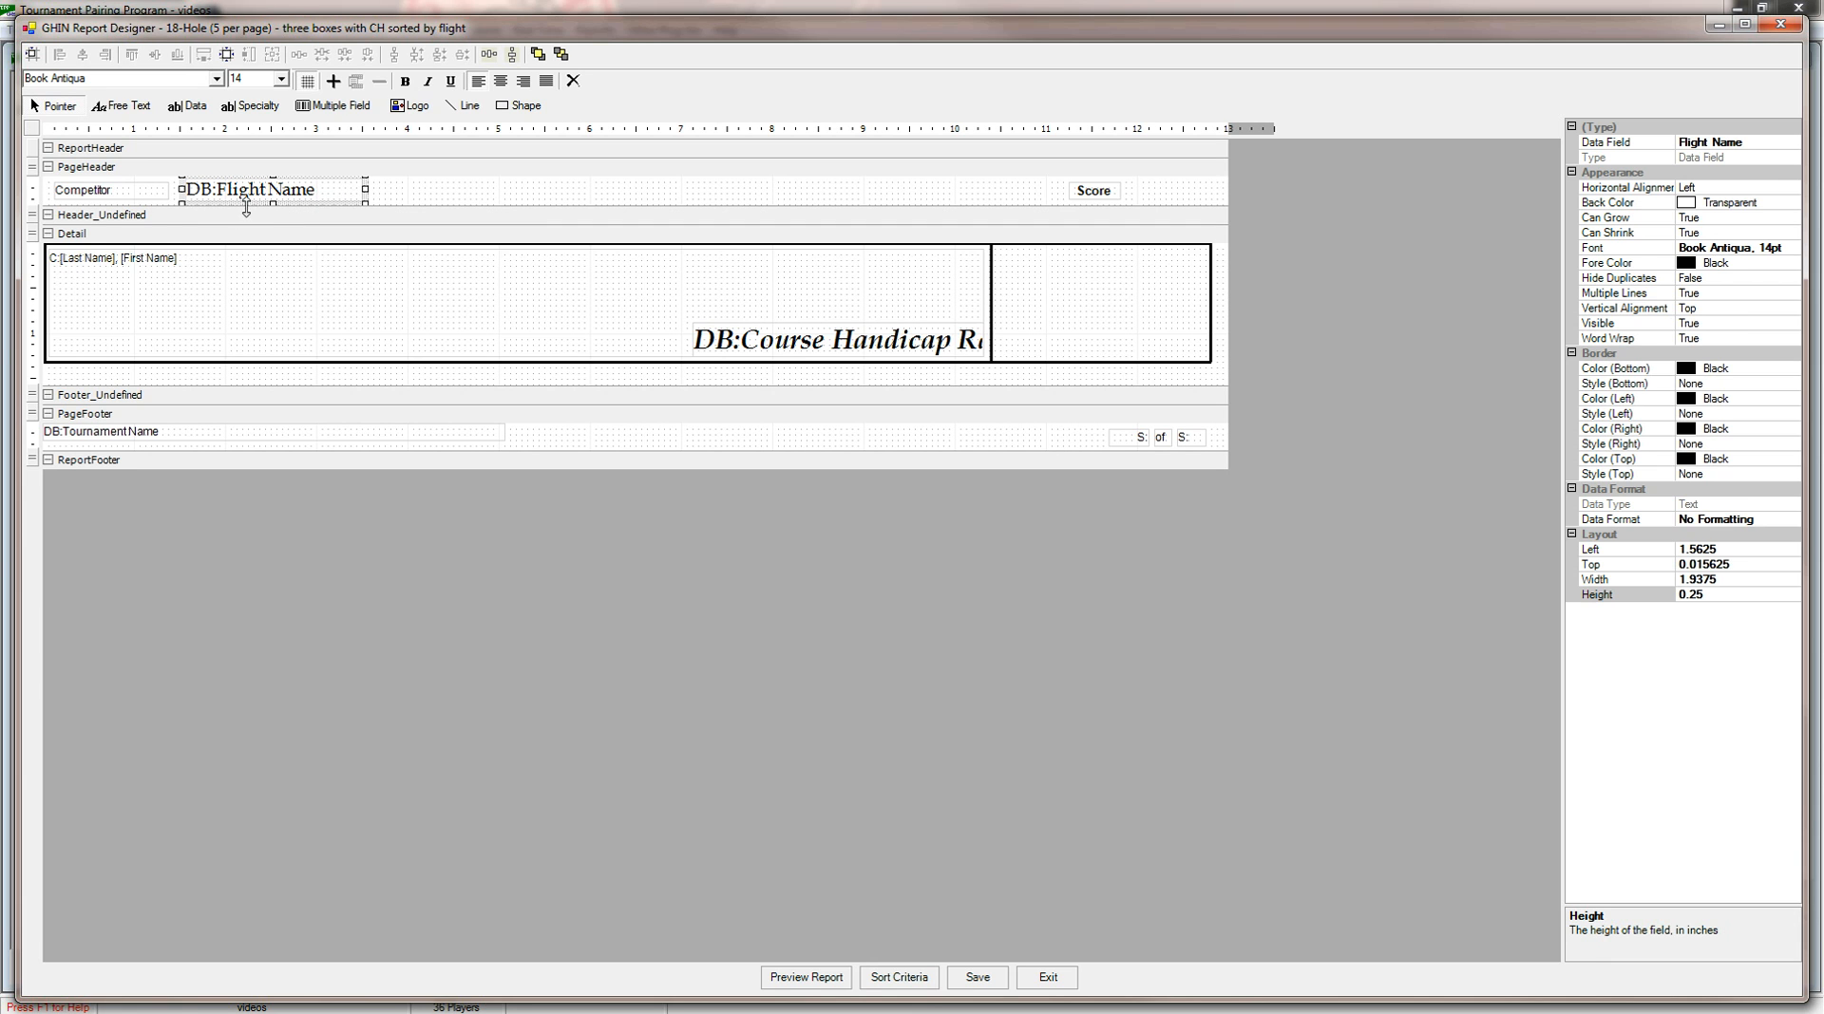
# Group the report by flight by assigning the Flight Name data field to the undefined group header.
pyautogui.click(186, 224)
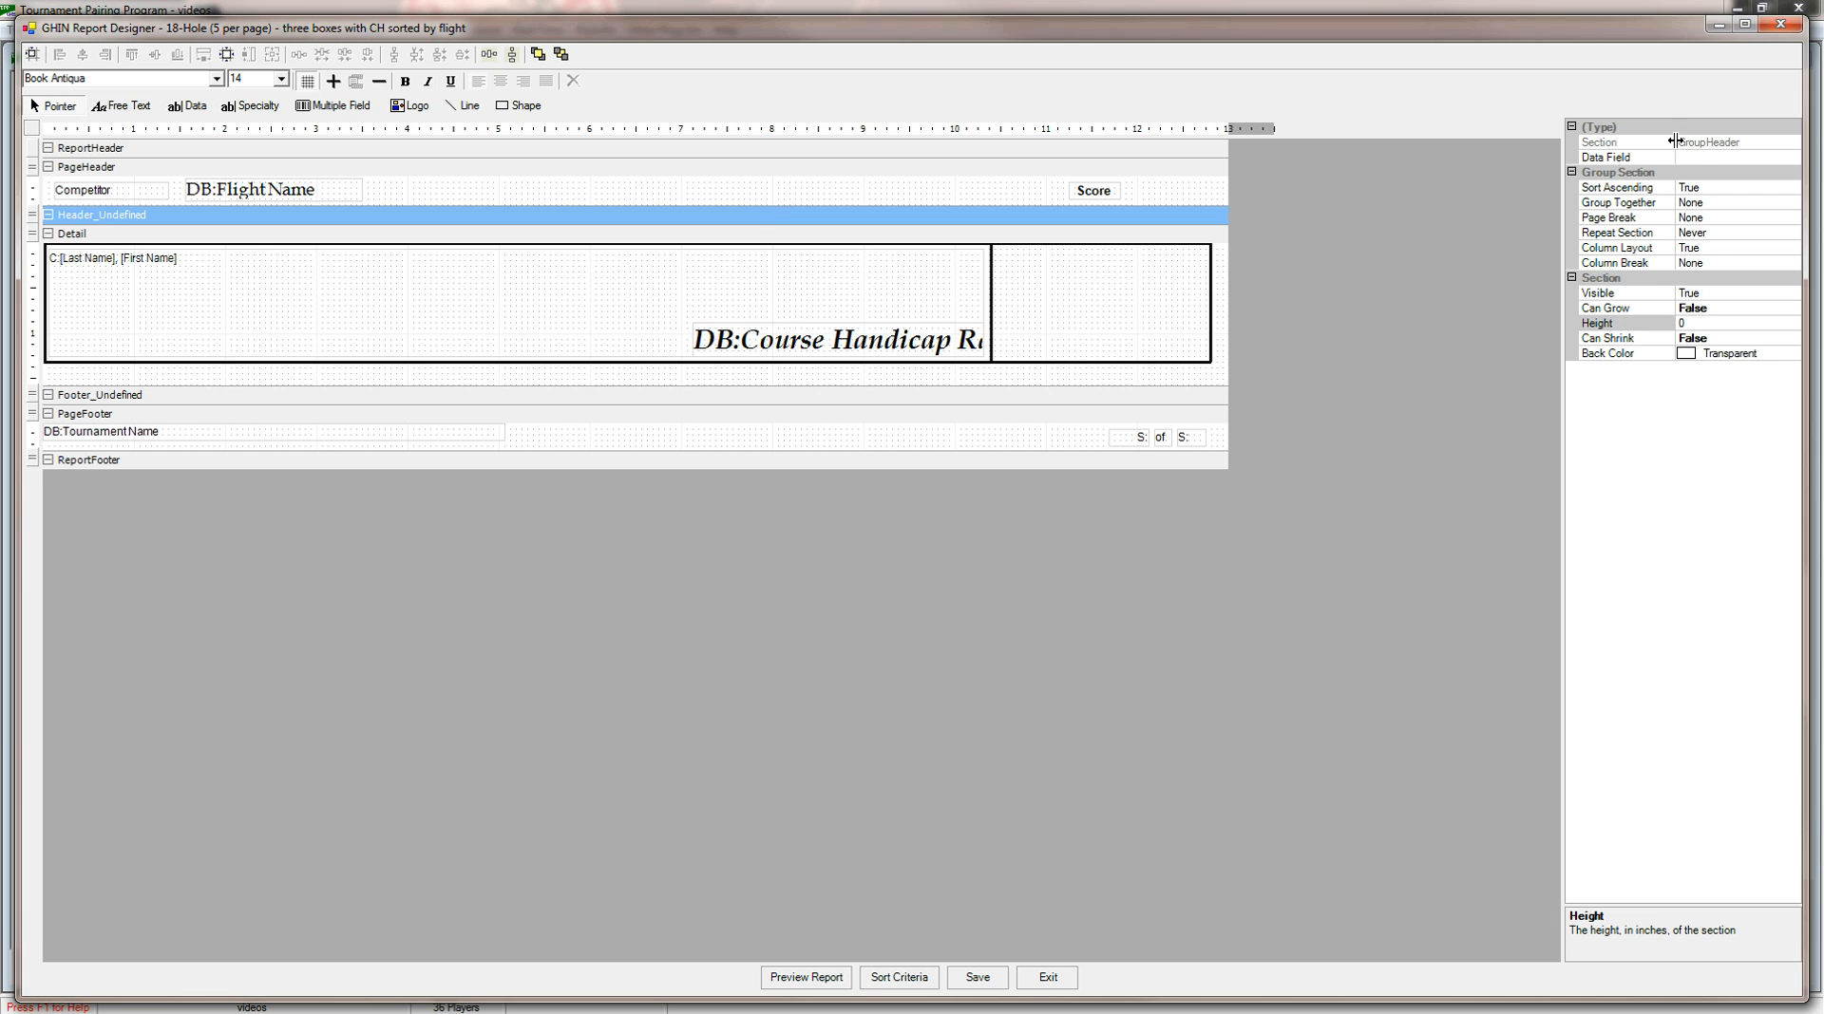
pyautogui.click(1715, 162)
pyautogui.click(1792, 158)
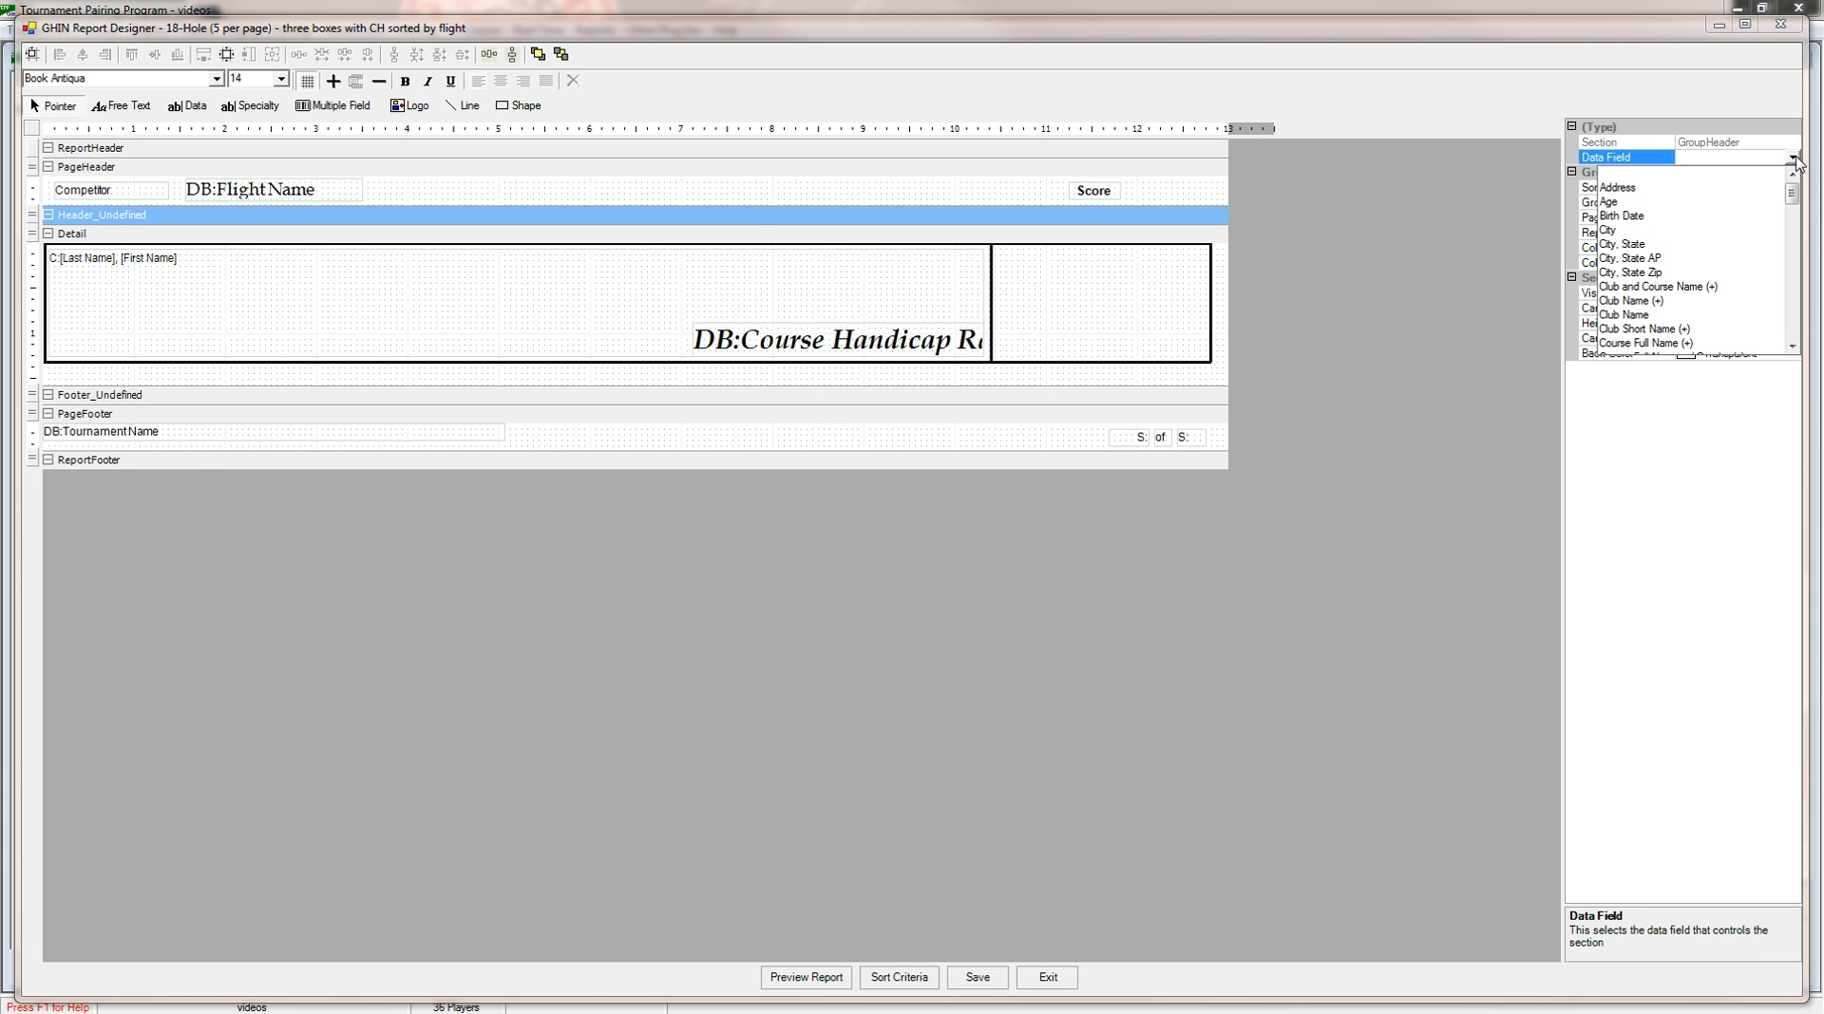
pyautogui.moveTo(1792, 195); pyautogui.dragTo(1792, 234)
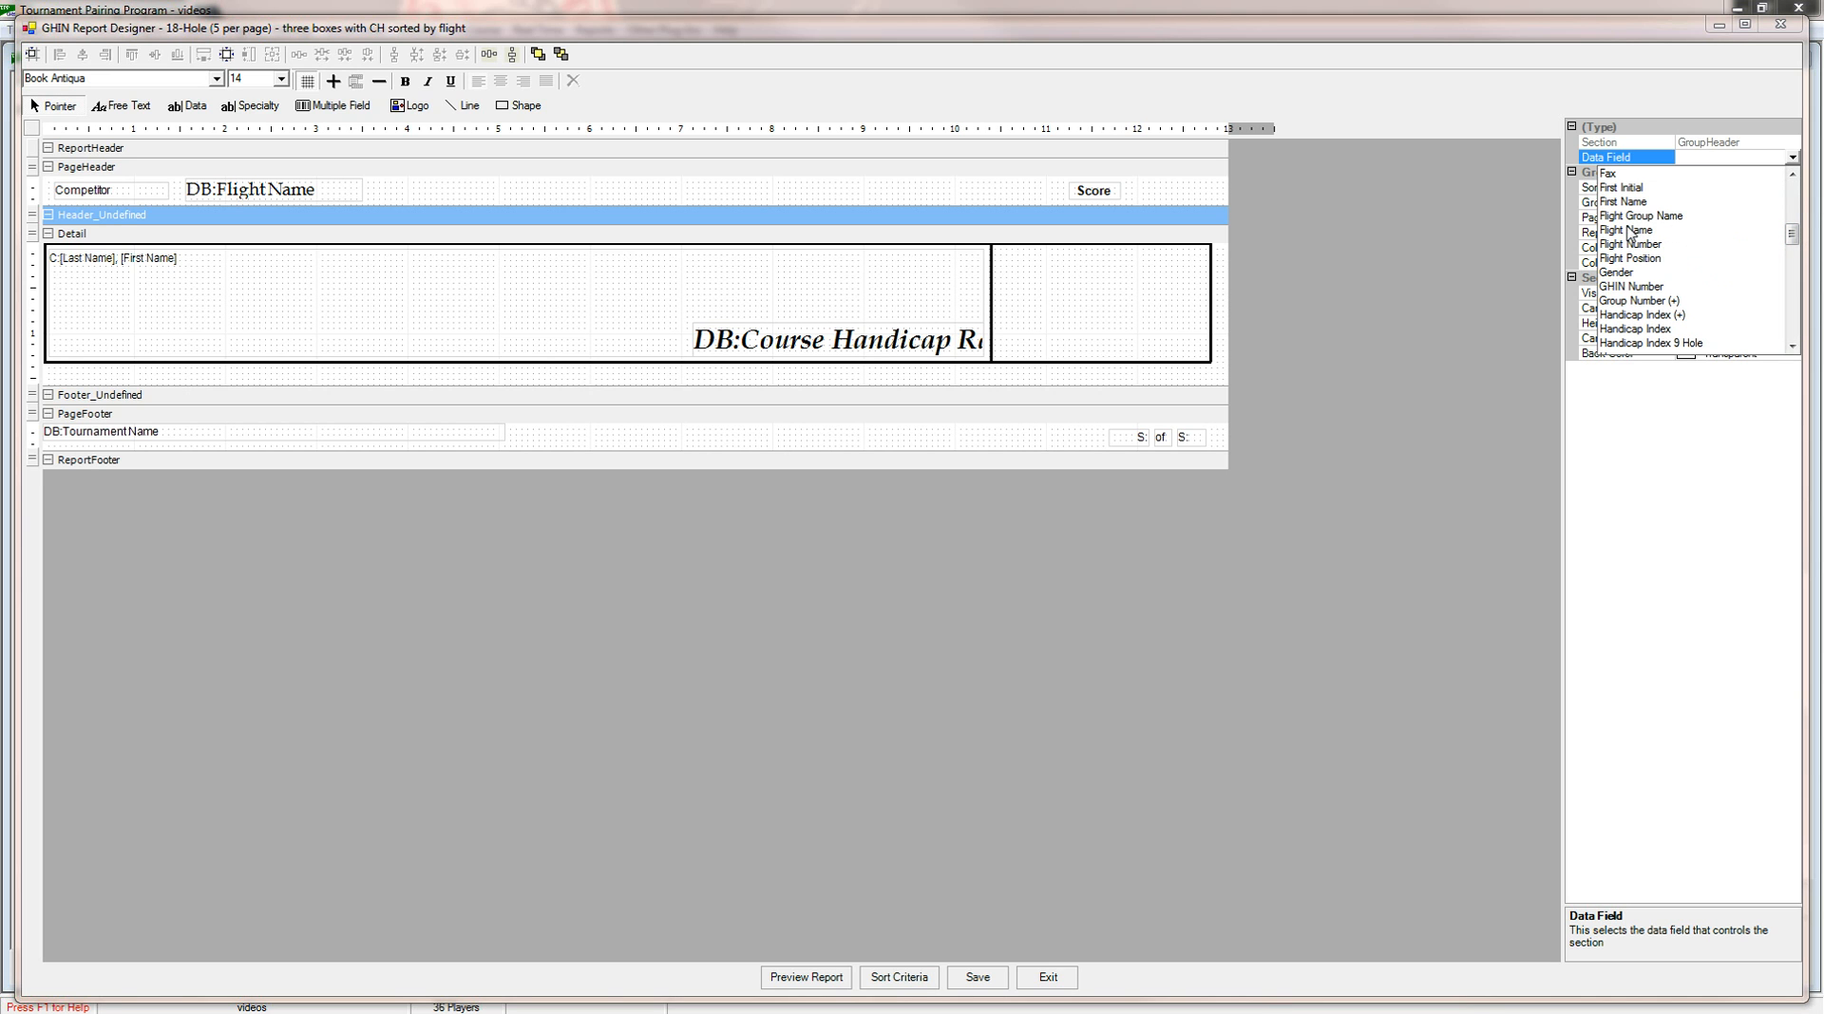
pyautogui.click(1626, 232)
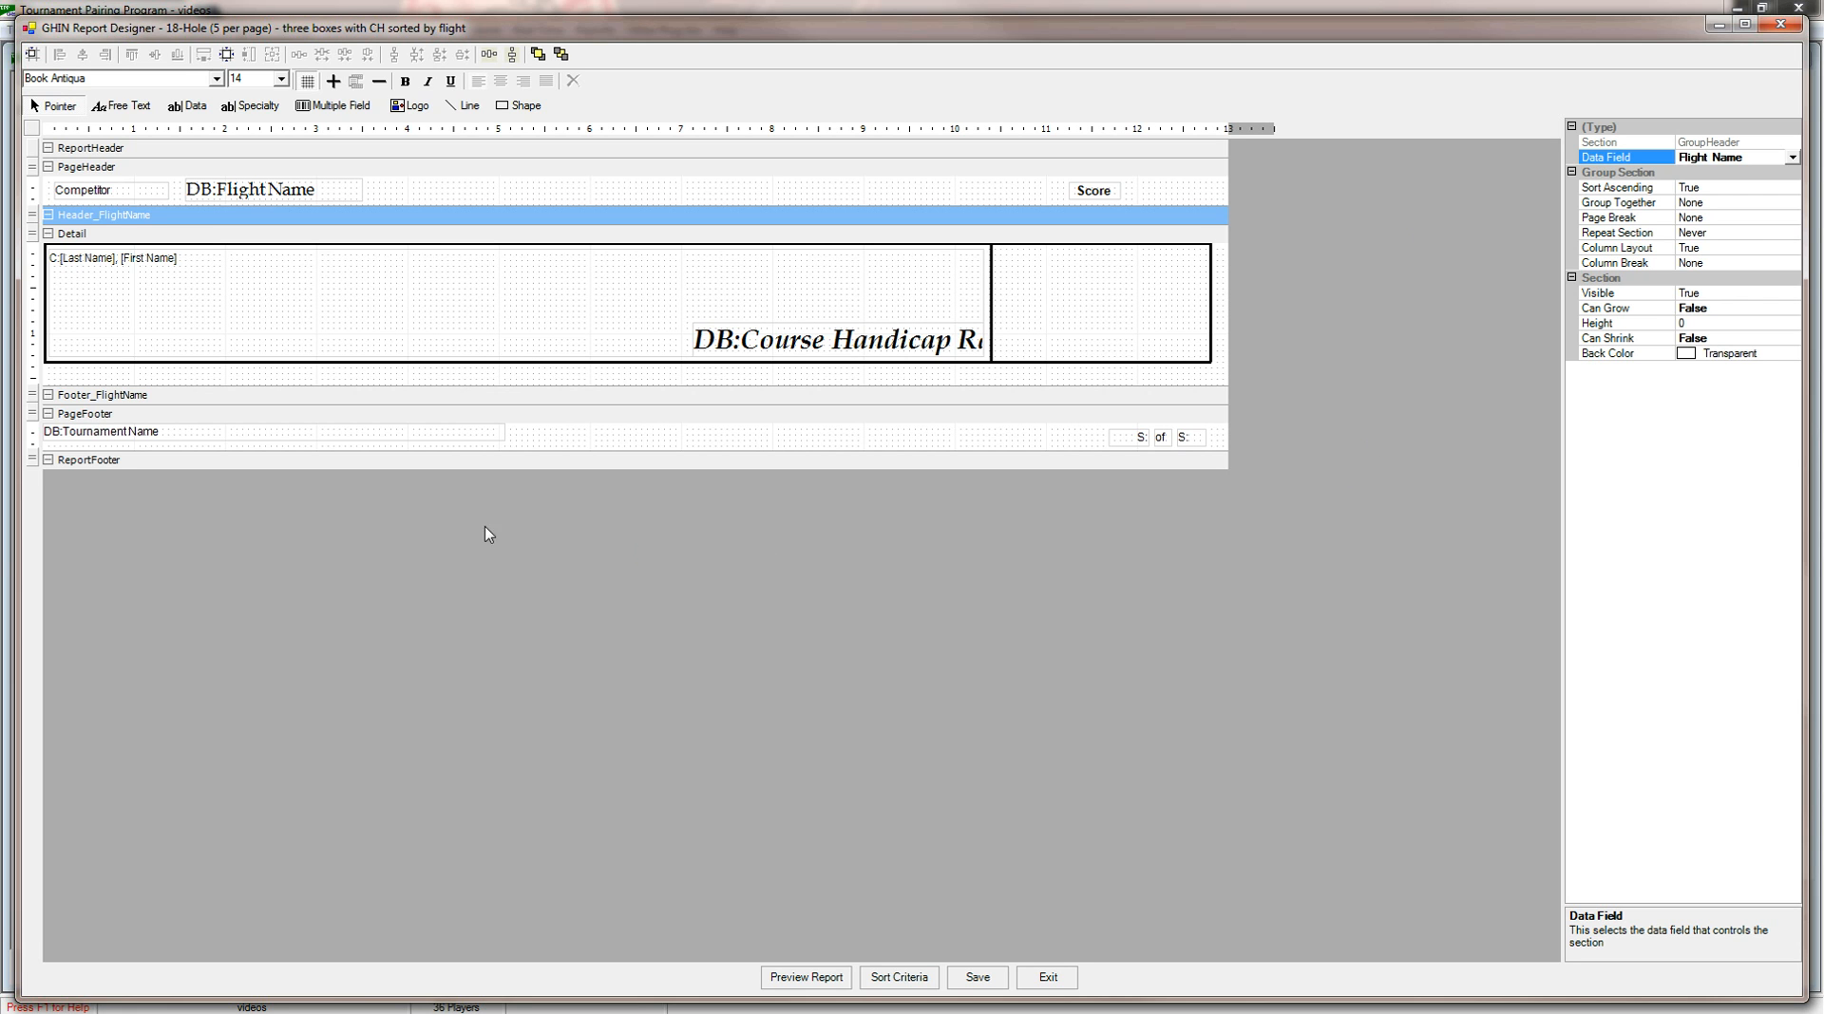
# Set the Flight Name group footer's page break to After Group.
pyautogui.click(285, 399)
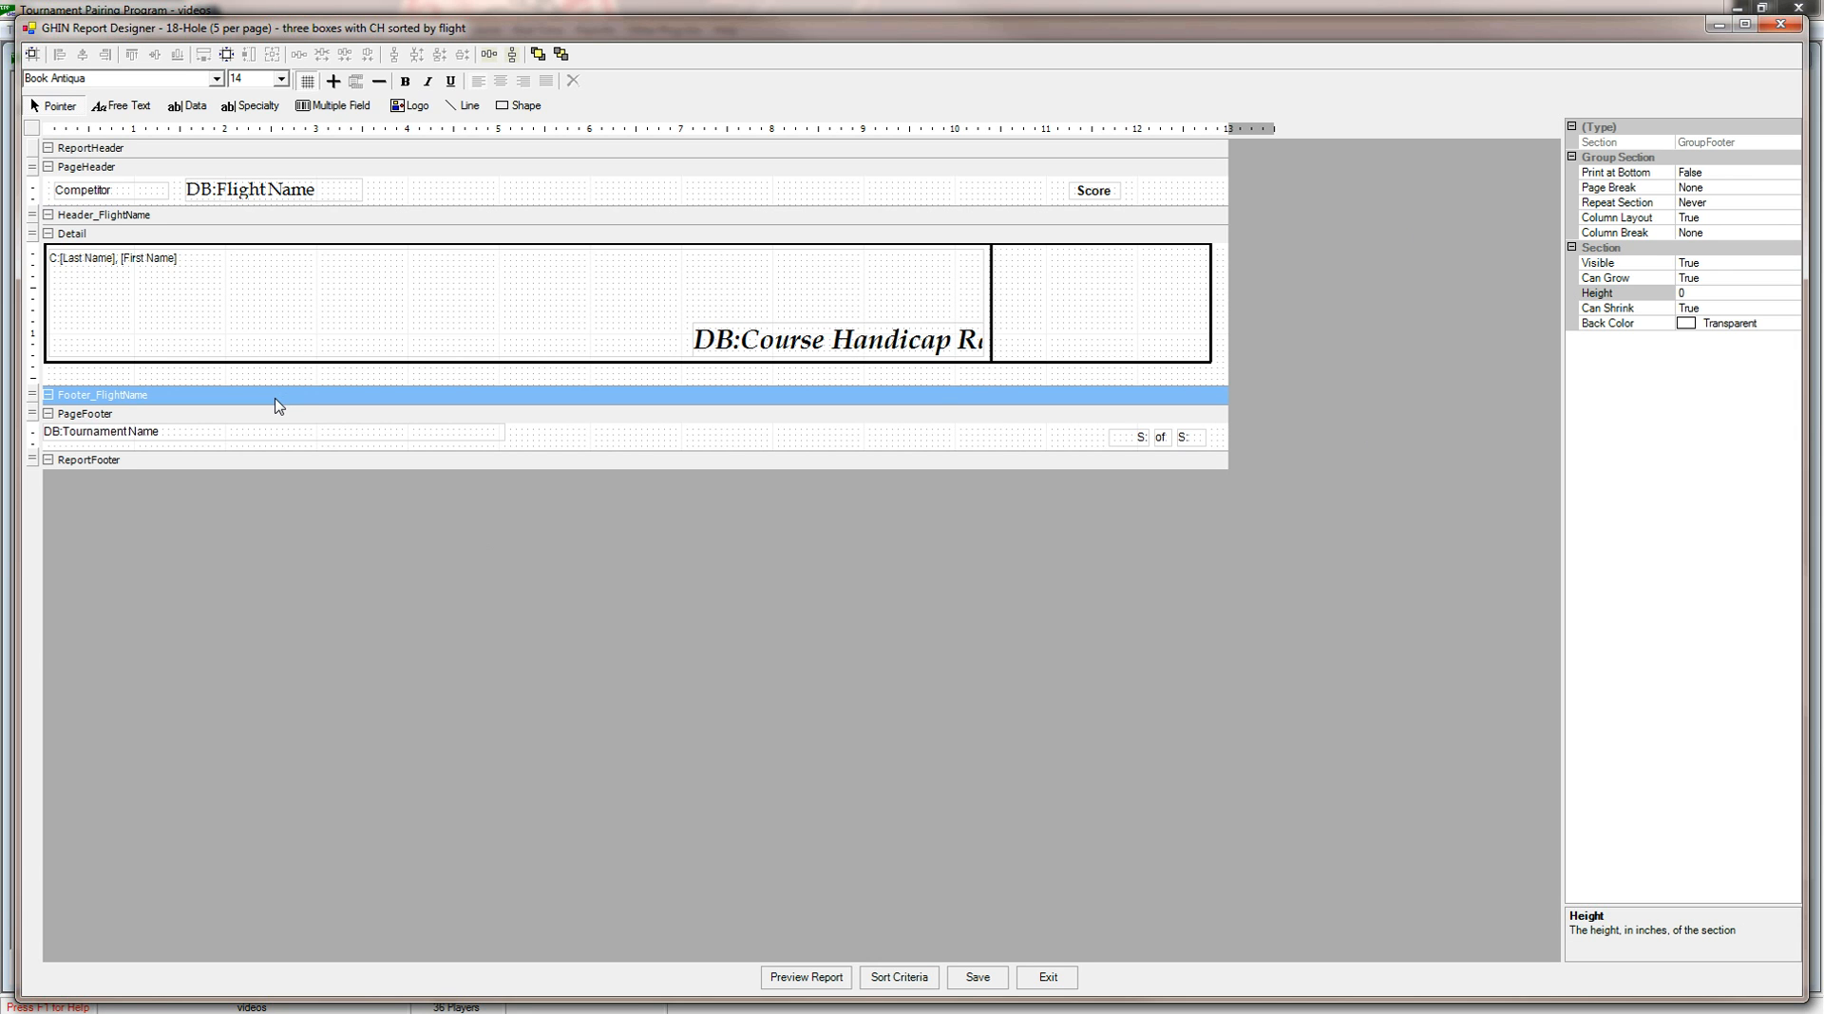
pyautogui.click(1727, 189)
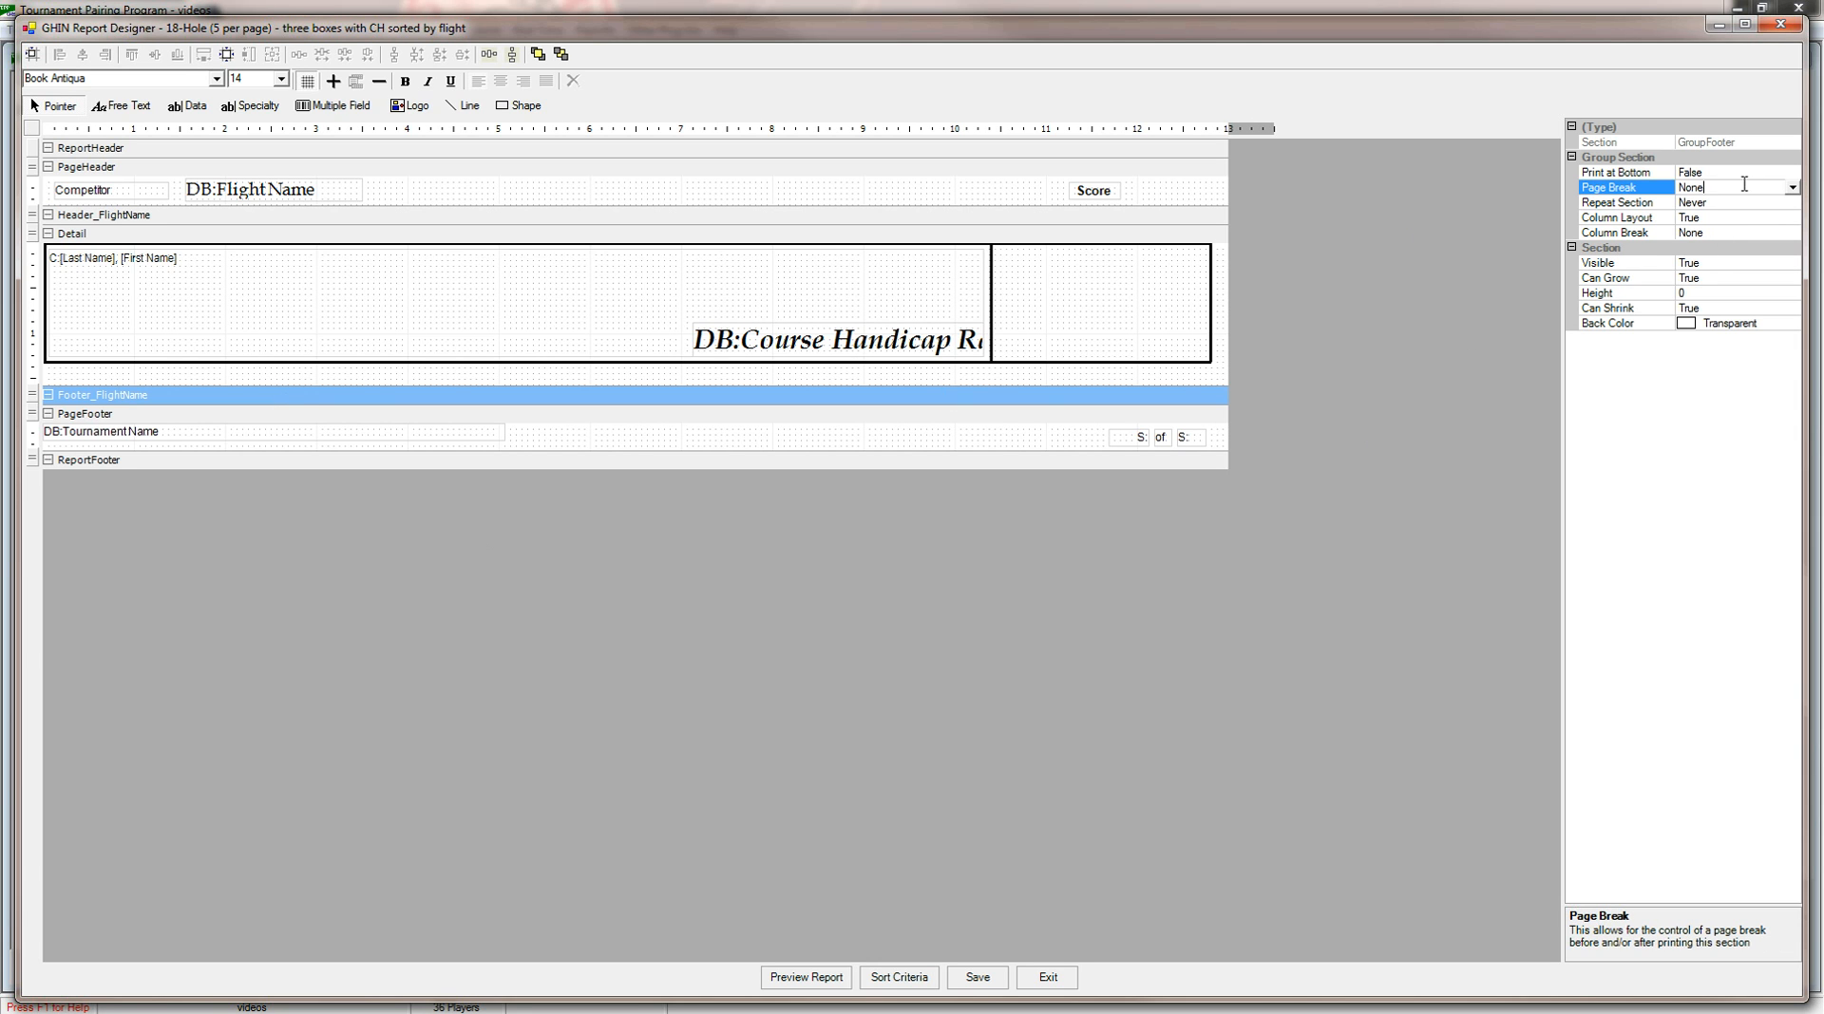
pyautogui.click(1793, 189)
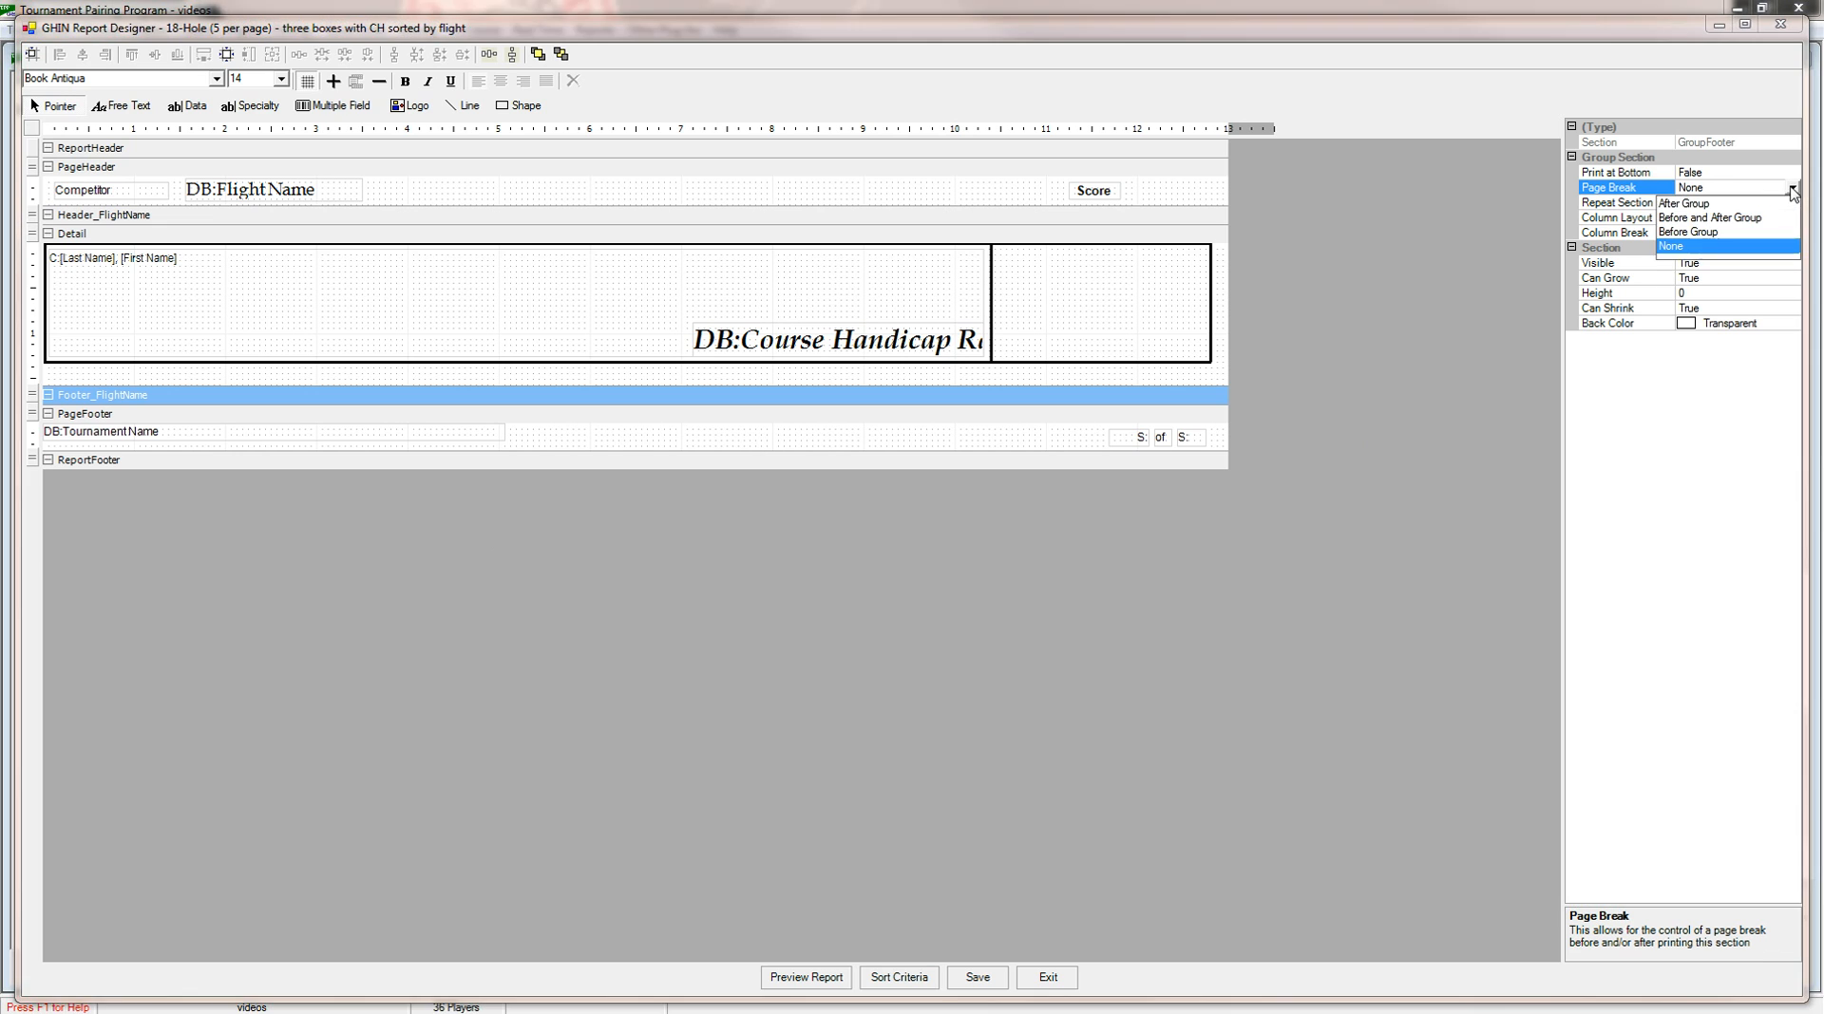
pyautogui.click(1722, 204)
pyautogui.click(1443, 279)
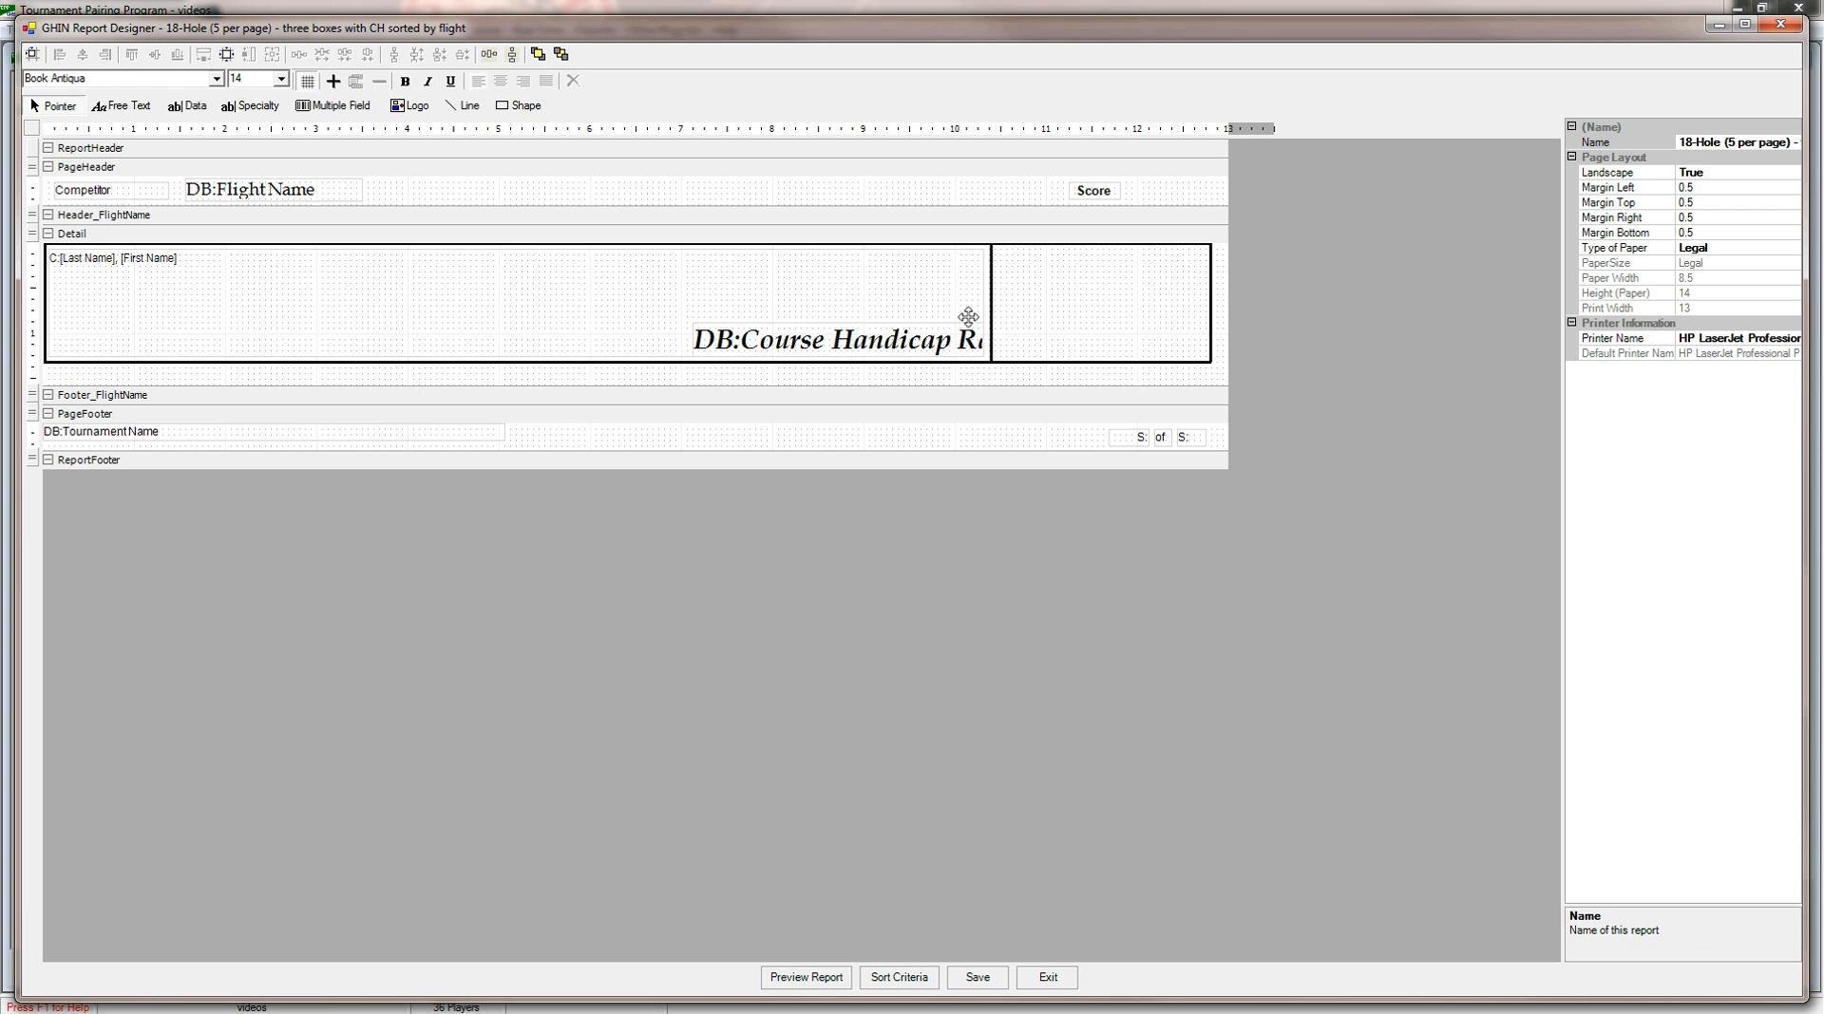
# Move the Course Handicap Range field left within the Detail box to about 3.44 inches from the left margin.
pyautogui.click(906, 339)
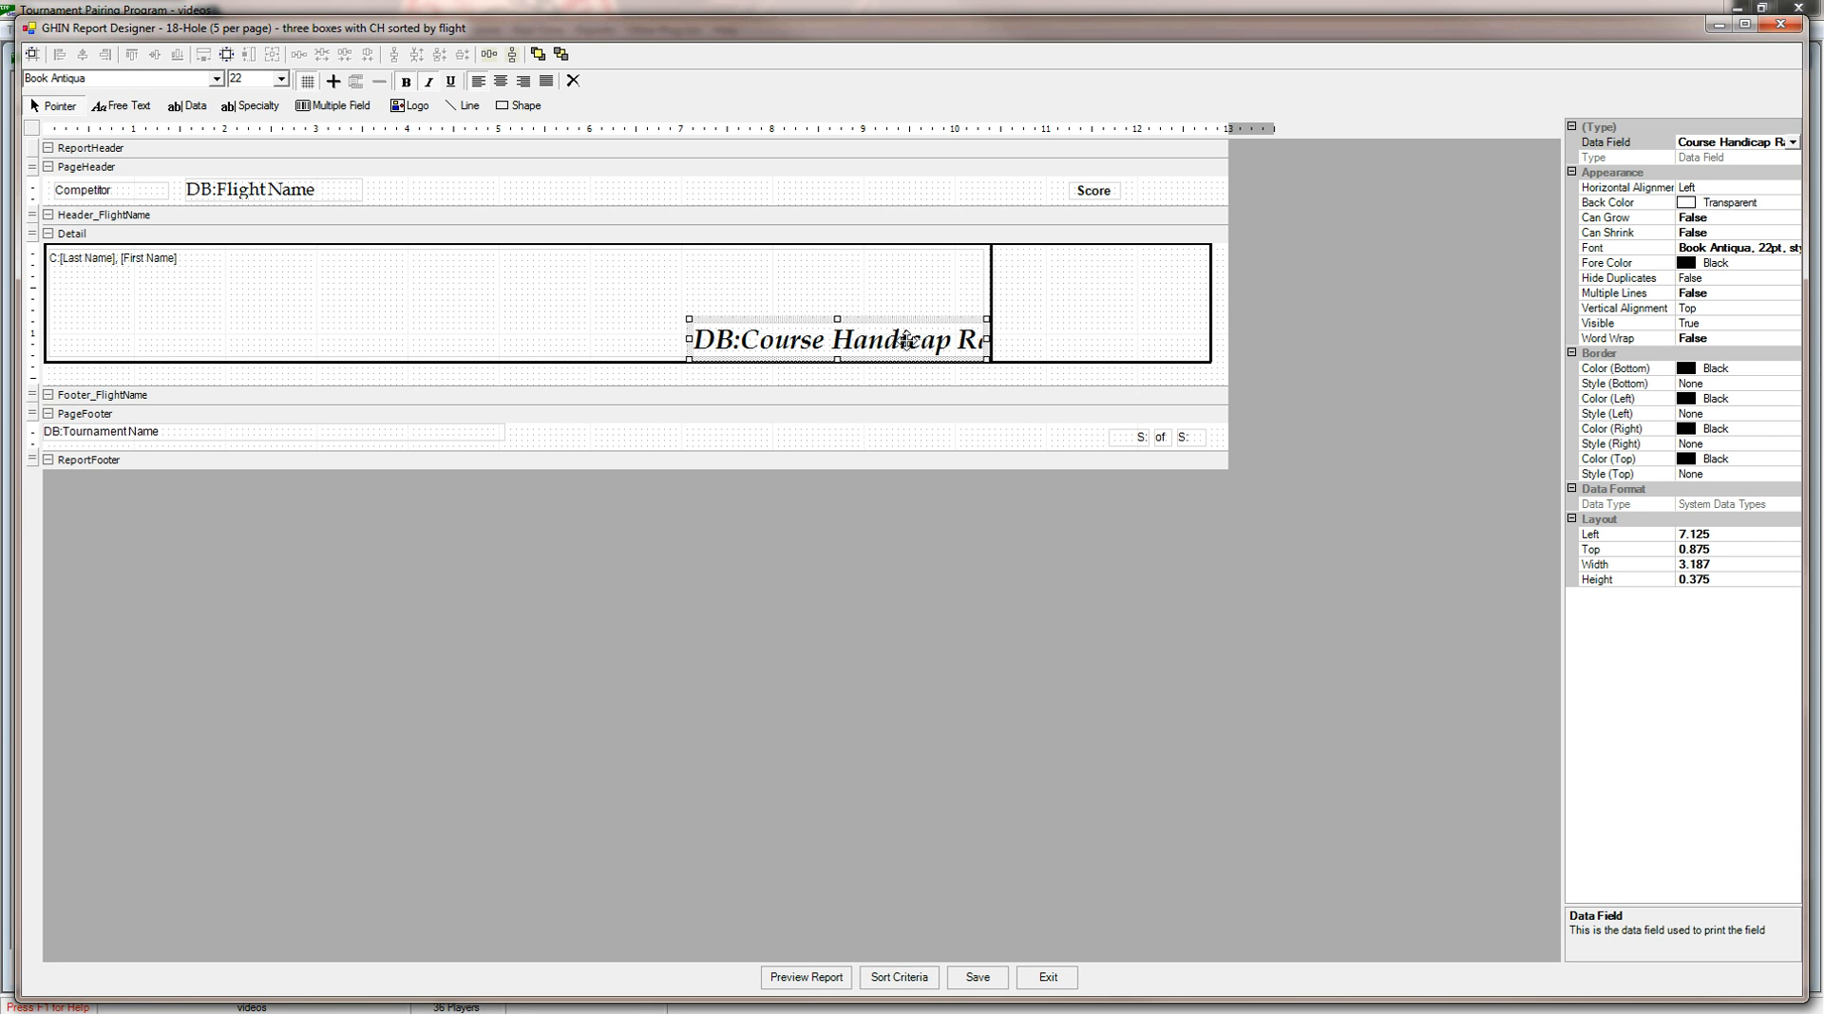
pyautogui.press('Left')
pyautogui.press('Left')
pyautogui.press('Left')
pyautogui.press('Left')
pyautogui.press('Left')
pyautogui.press('Left')
pyautogui.press('Left')
pyautogui.press('Left')
pyautogui.press('Left')
pyautogui.press('Left')
pyautogui.press('Left')
pyautogui.press('Left')
pyautogui.press('Left')
pyautogui.press('Left')
pyautogui.press('Left')
pyautogui.press('Left')
pyautogui.press('Left')
pyautogui.press('Left')
pyautogui.press('Left')
pyautogui.press('Left')
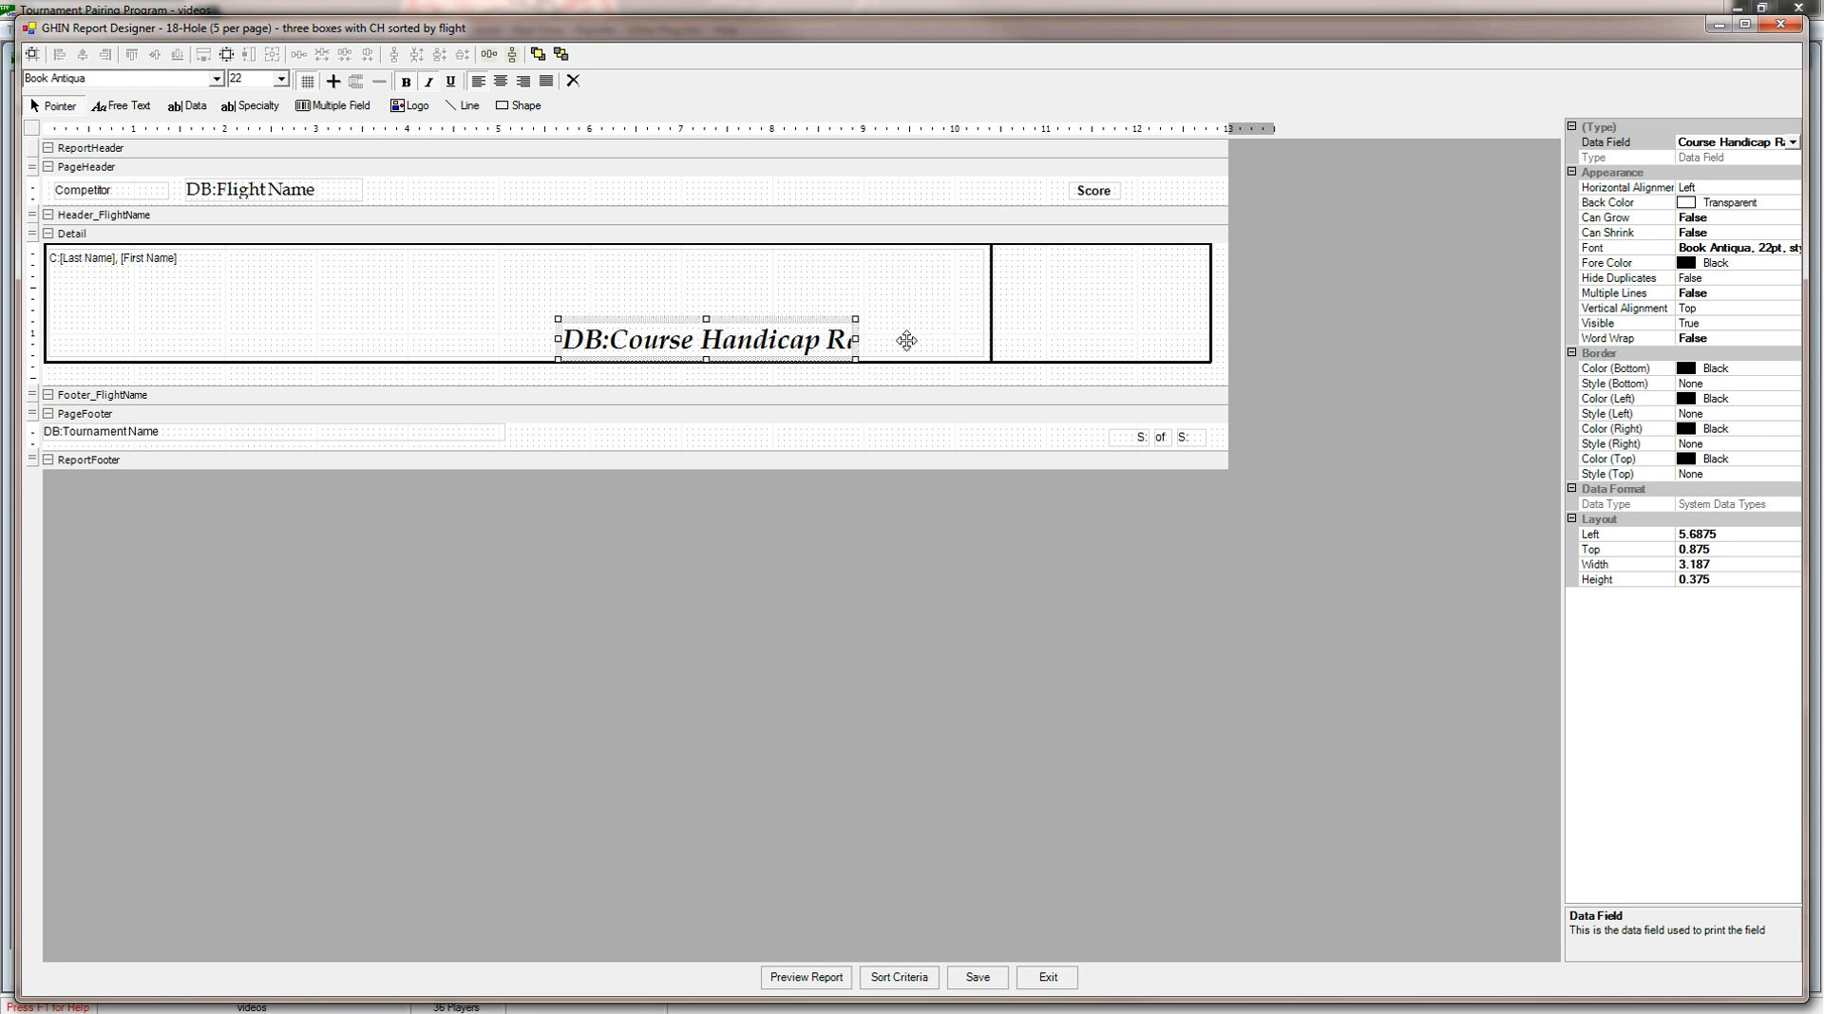
pyautogui.press('Left')
pyautogui.press('Left')
pyautogui.press('Left')
pyautogui.press('Left')
pyautogui.press('Left')
pyautogui.press('Left')
pyautogui.press('Left')
pyautogui.press('Left')
pyautogui.press('Left')
pyautogui.press('Left')
pyautogui.press('Left')
pyautogui.press('Left')
pyautogui.press('Left')
pyautogui.press('Left')
pyautogui.press('Left')
pyautogui.press('Left')
pyautogui.press('Left')
pyautogui.press('Left')
pyautogui.press('Left')
pyautogui.press('Left')
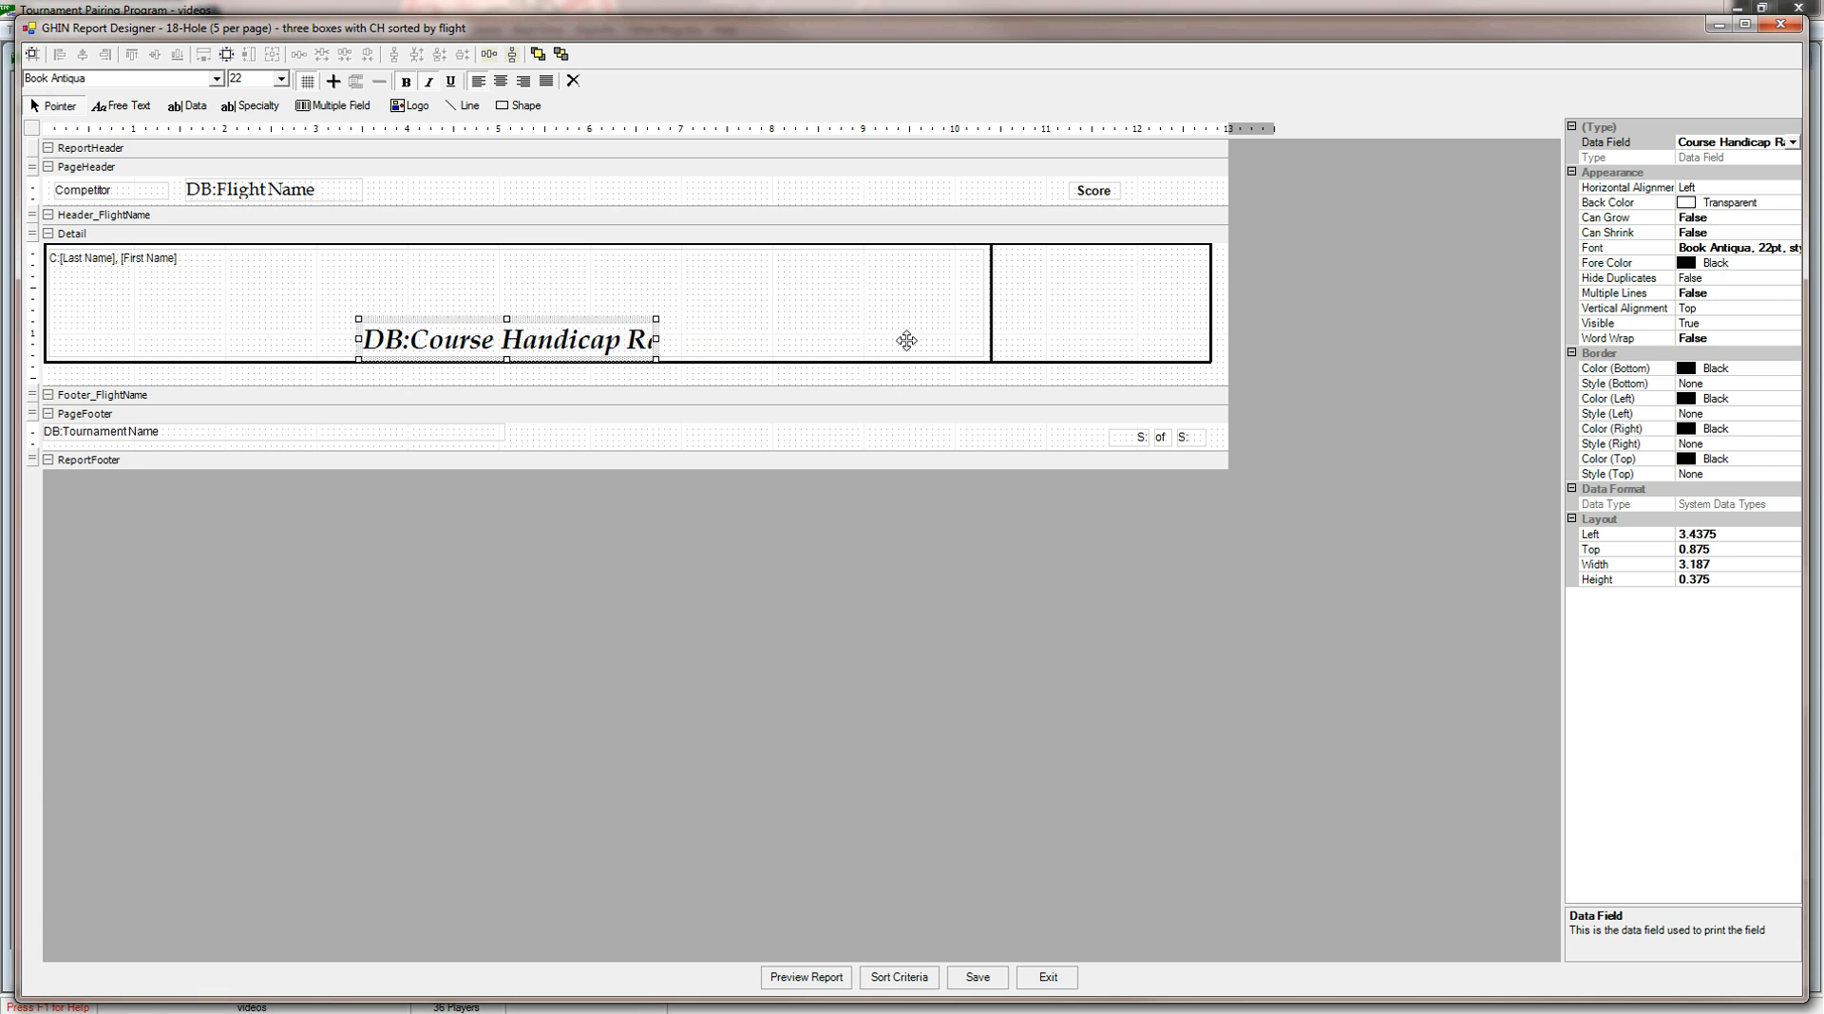
# Nudge the Course Handicap Range field in the Detail section to about 3.38 inches from the left margin.
pyautogui.press('Left')
pyautogui.press('Left')
pyautogui.press('Right')
pyautogui.press('Right')
pyautogui.press('Right')
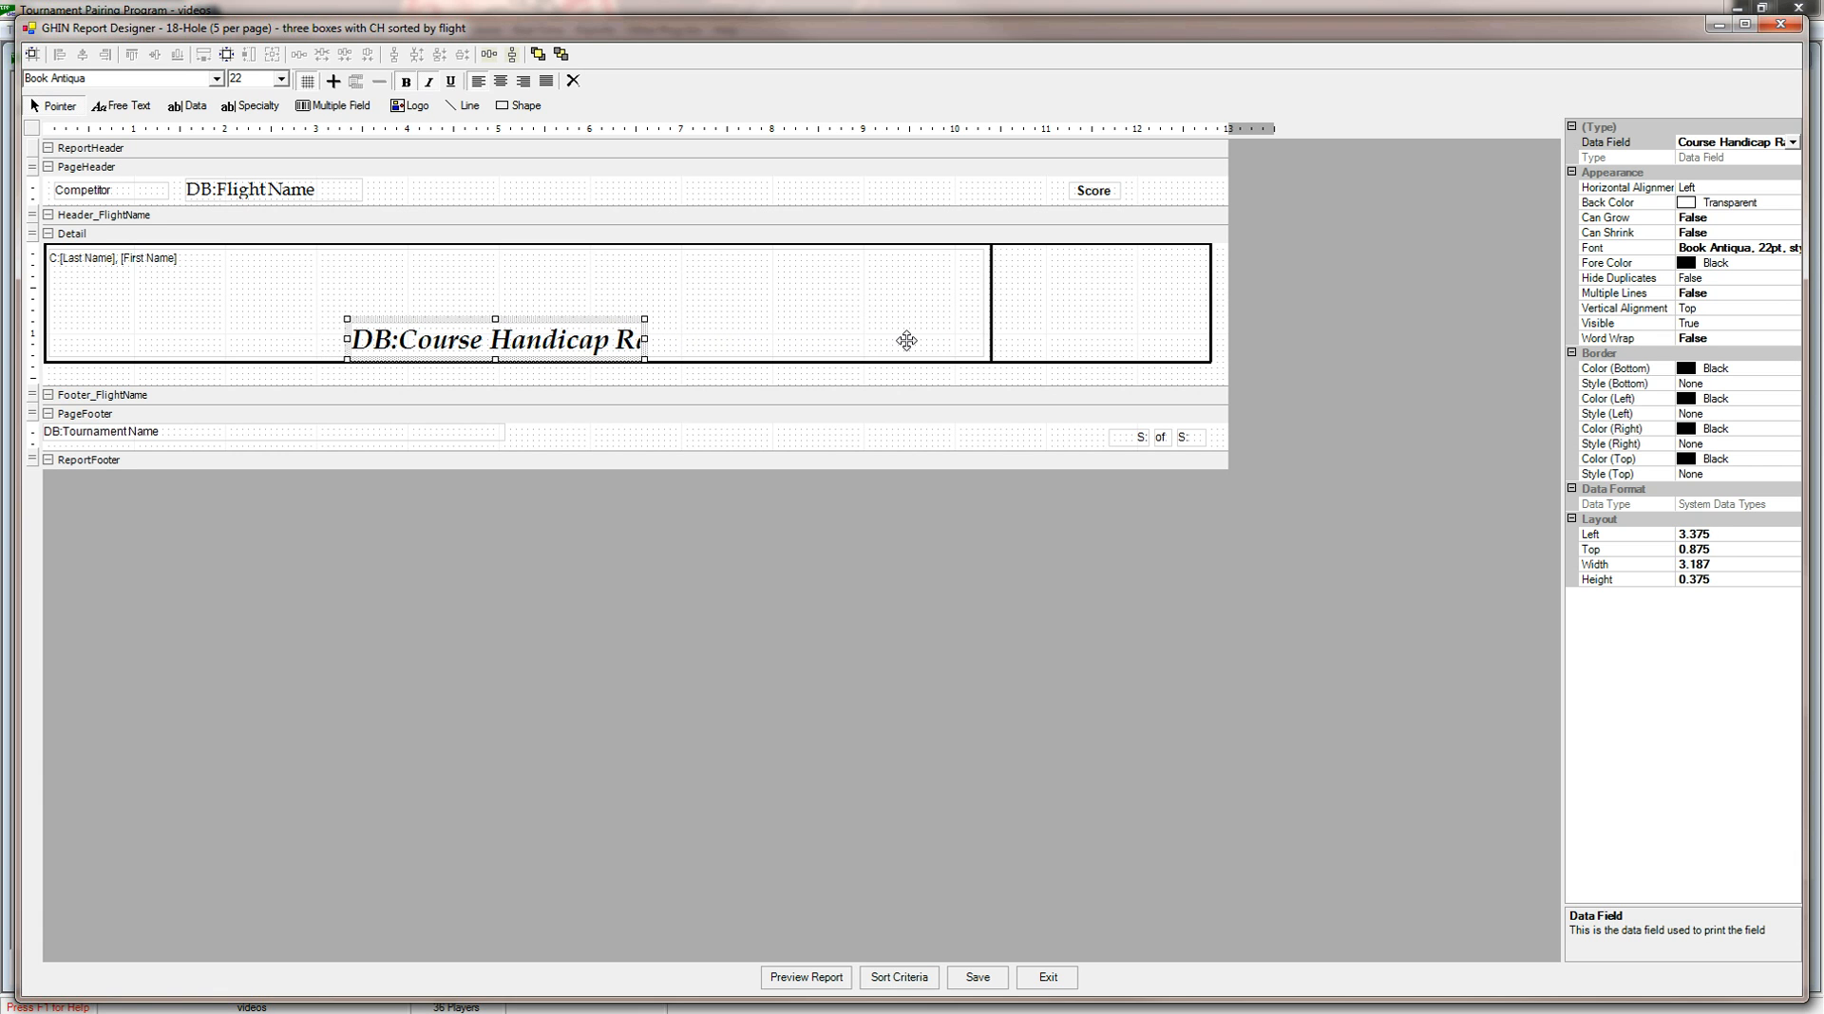
# Narrow the competitor name field to about 4.94 inches wide and move the Course Handicap Range field to 1.75 inches from the left margin.
pyautogui.click(906, 340)
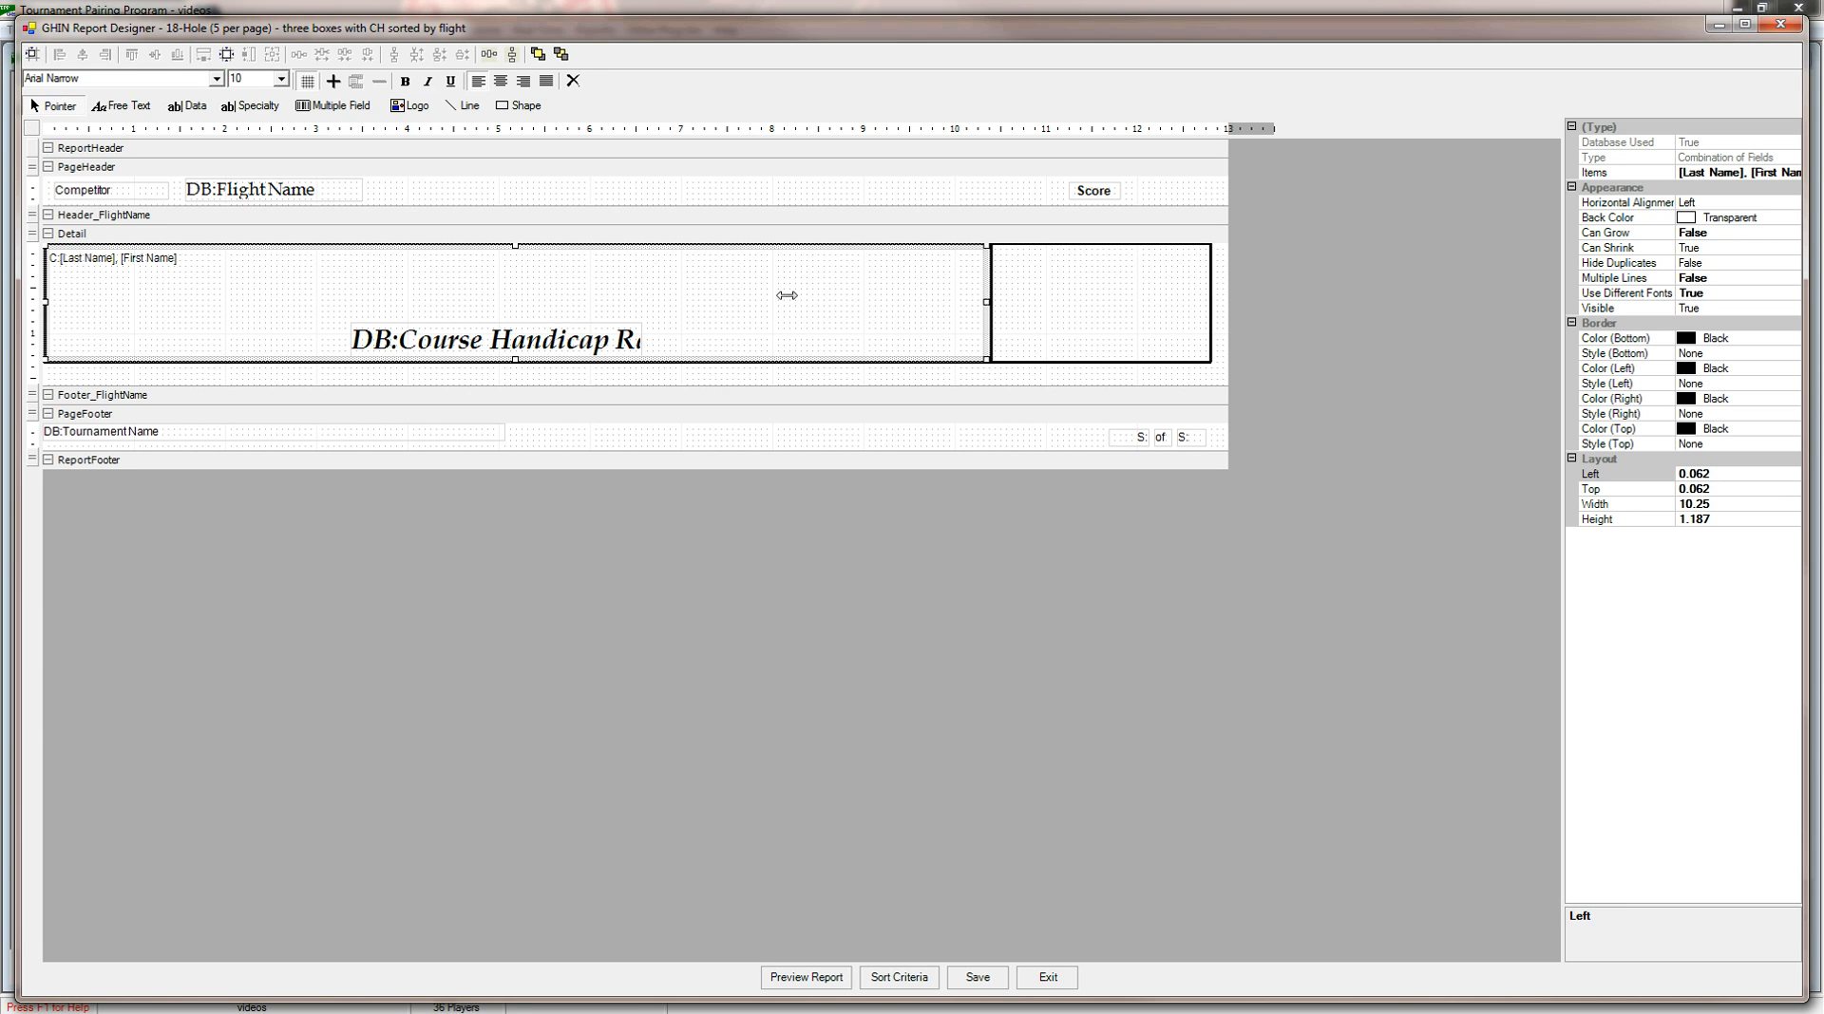
pyautogui.moveTo(474, 291); pyautogui.dragTo(501, 291)
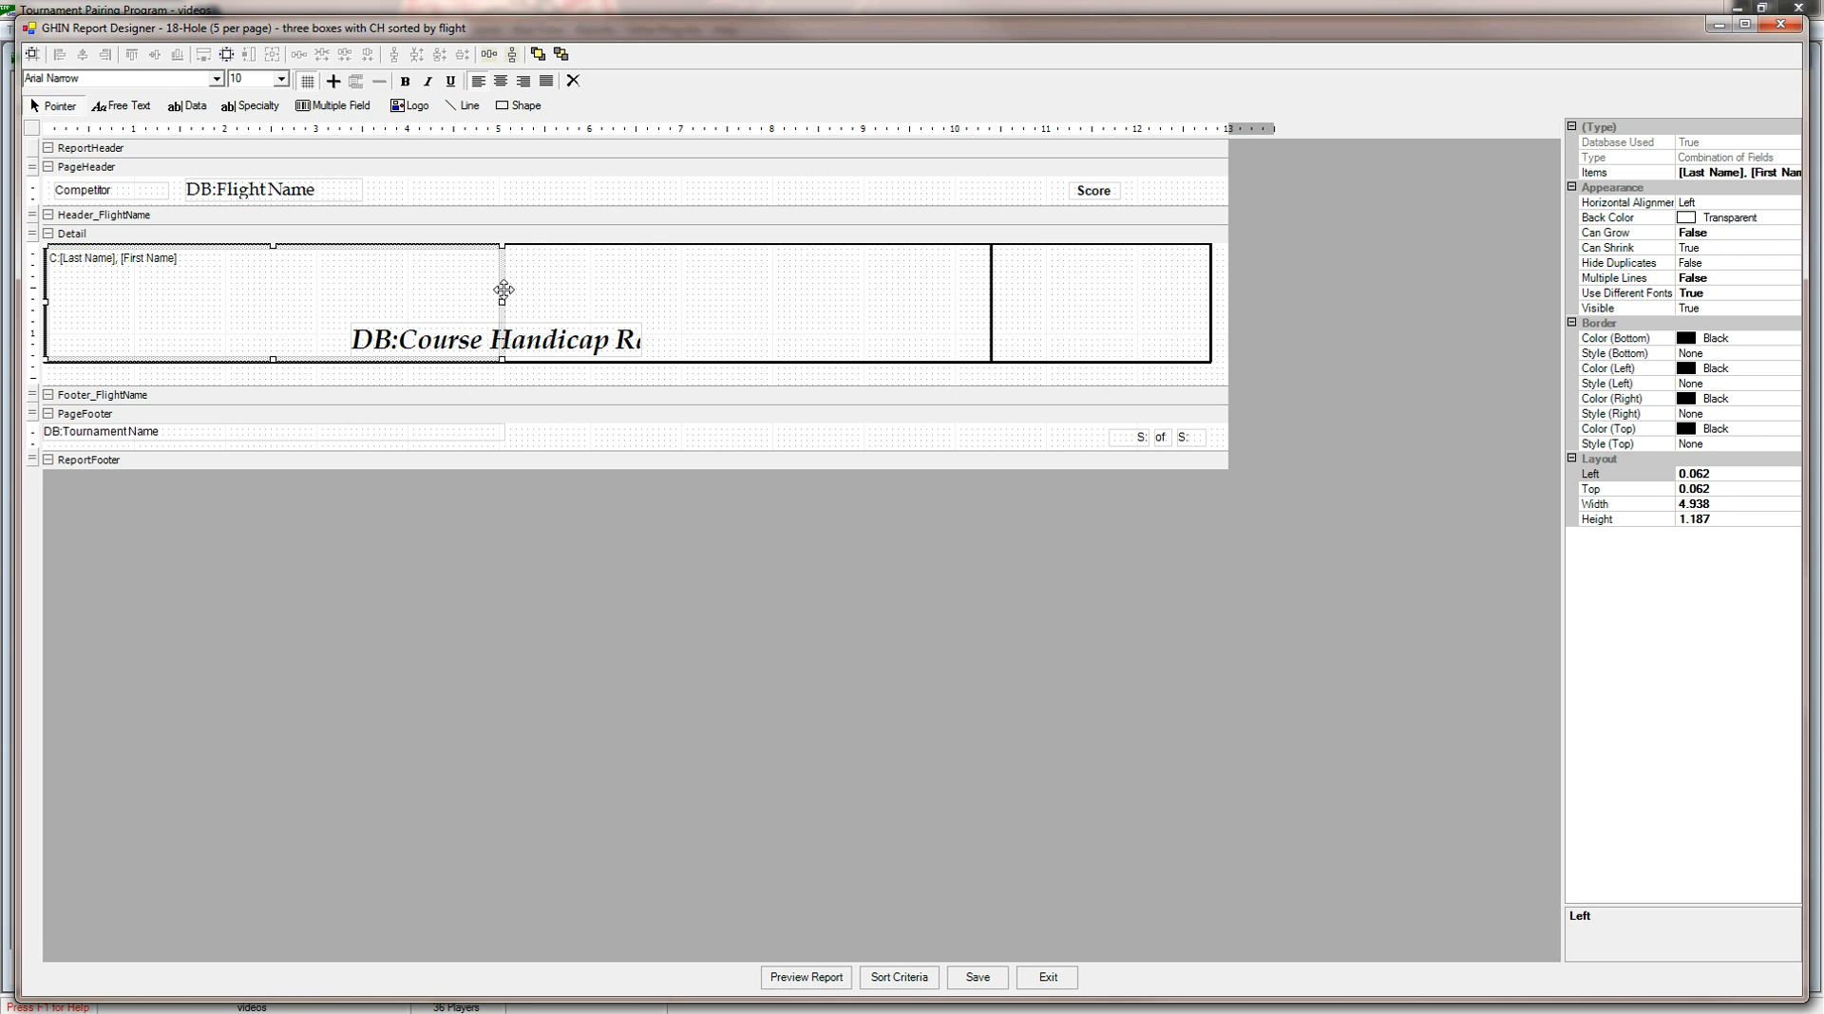
pyautogui.click(556, 339)
pyautogui.press('Left')
pyautogui.press('Left')
pyautogui.press('Left')
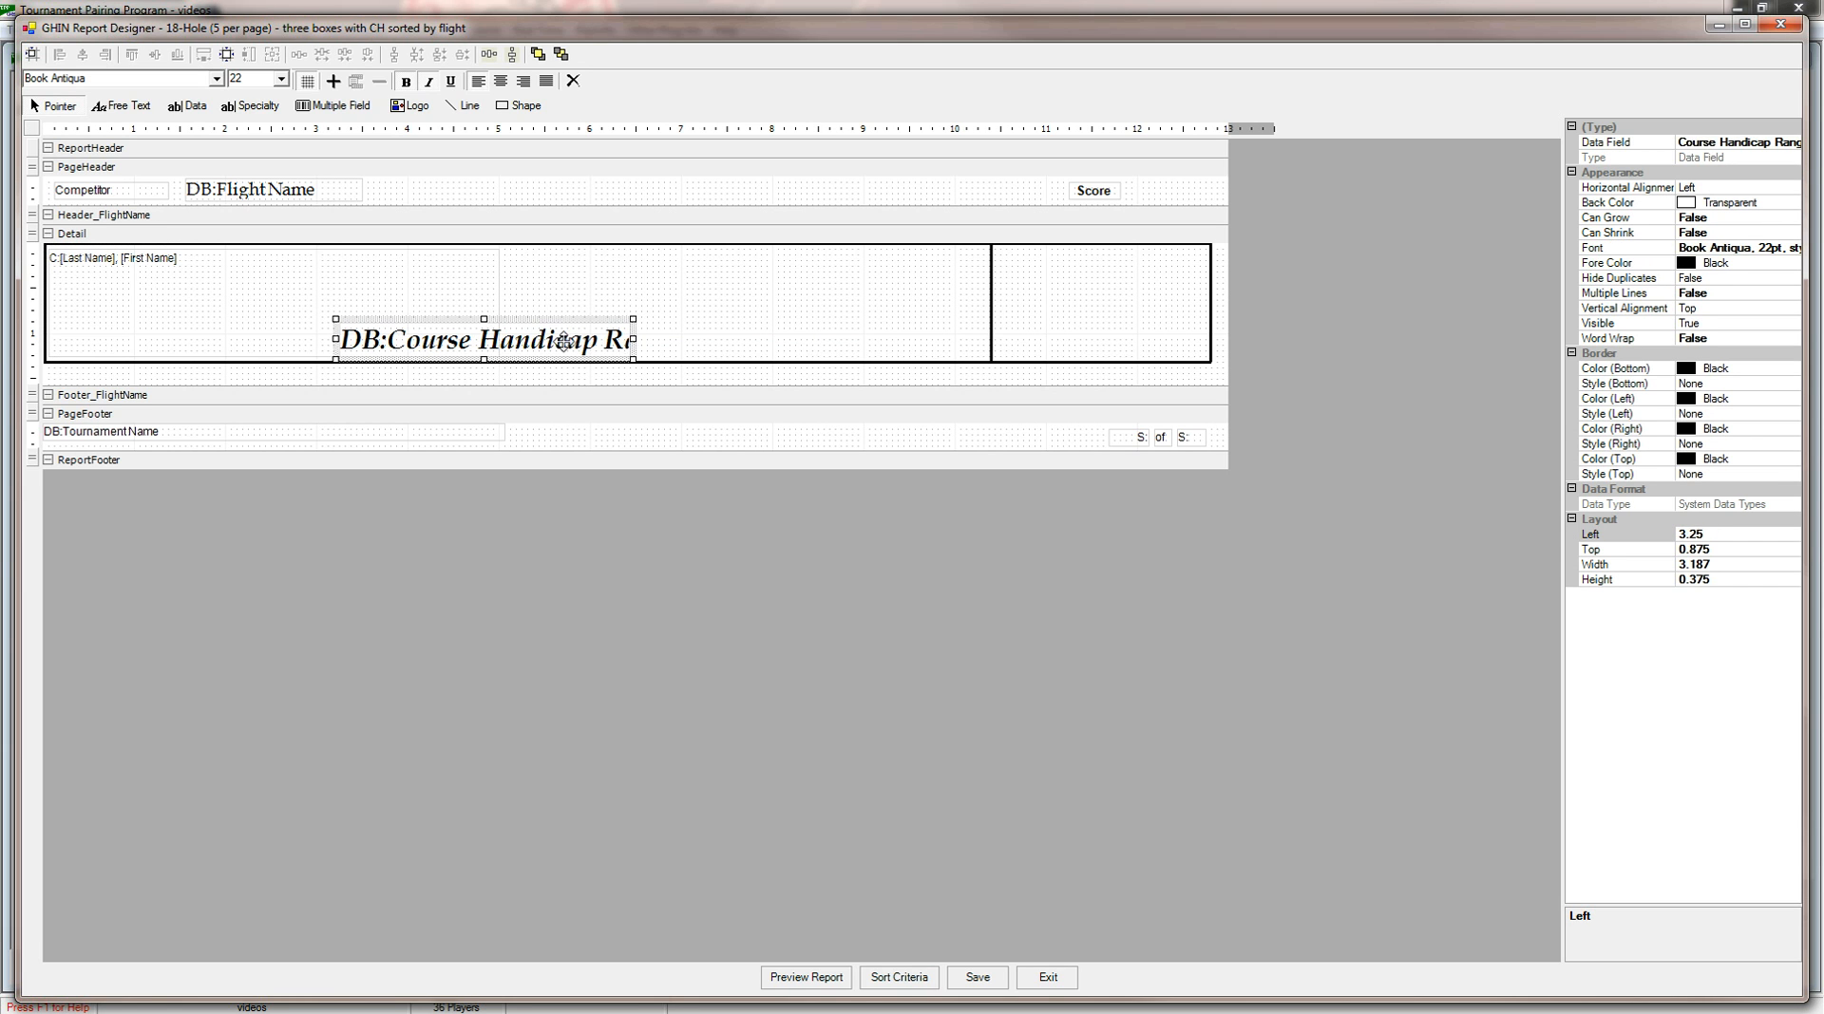
pyautogui.press('Left')
pyautogui.press('Left')
pyautogui.press('Left')
pyautogui.press('Left')
pyautogui.press('Left')
pyautogui.press('Left')
pyautogui.press('Left')
pyautogui.press('Left')
pyautogui.press('Left')
pyautogui.press('Left')
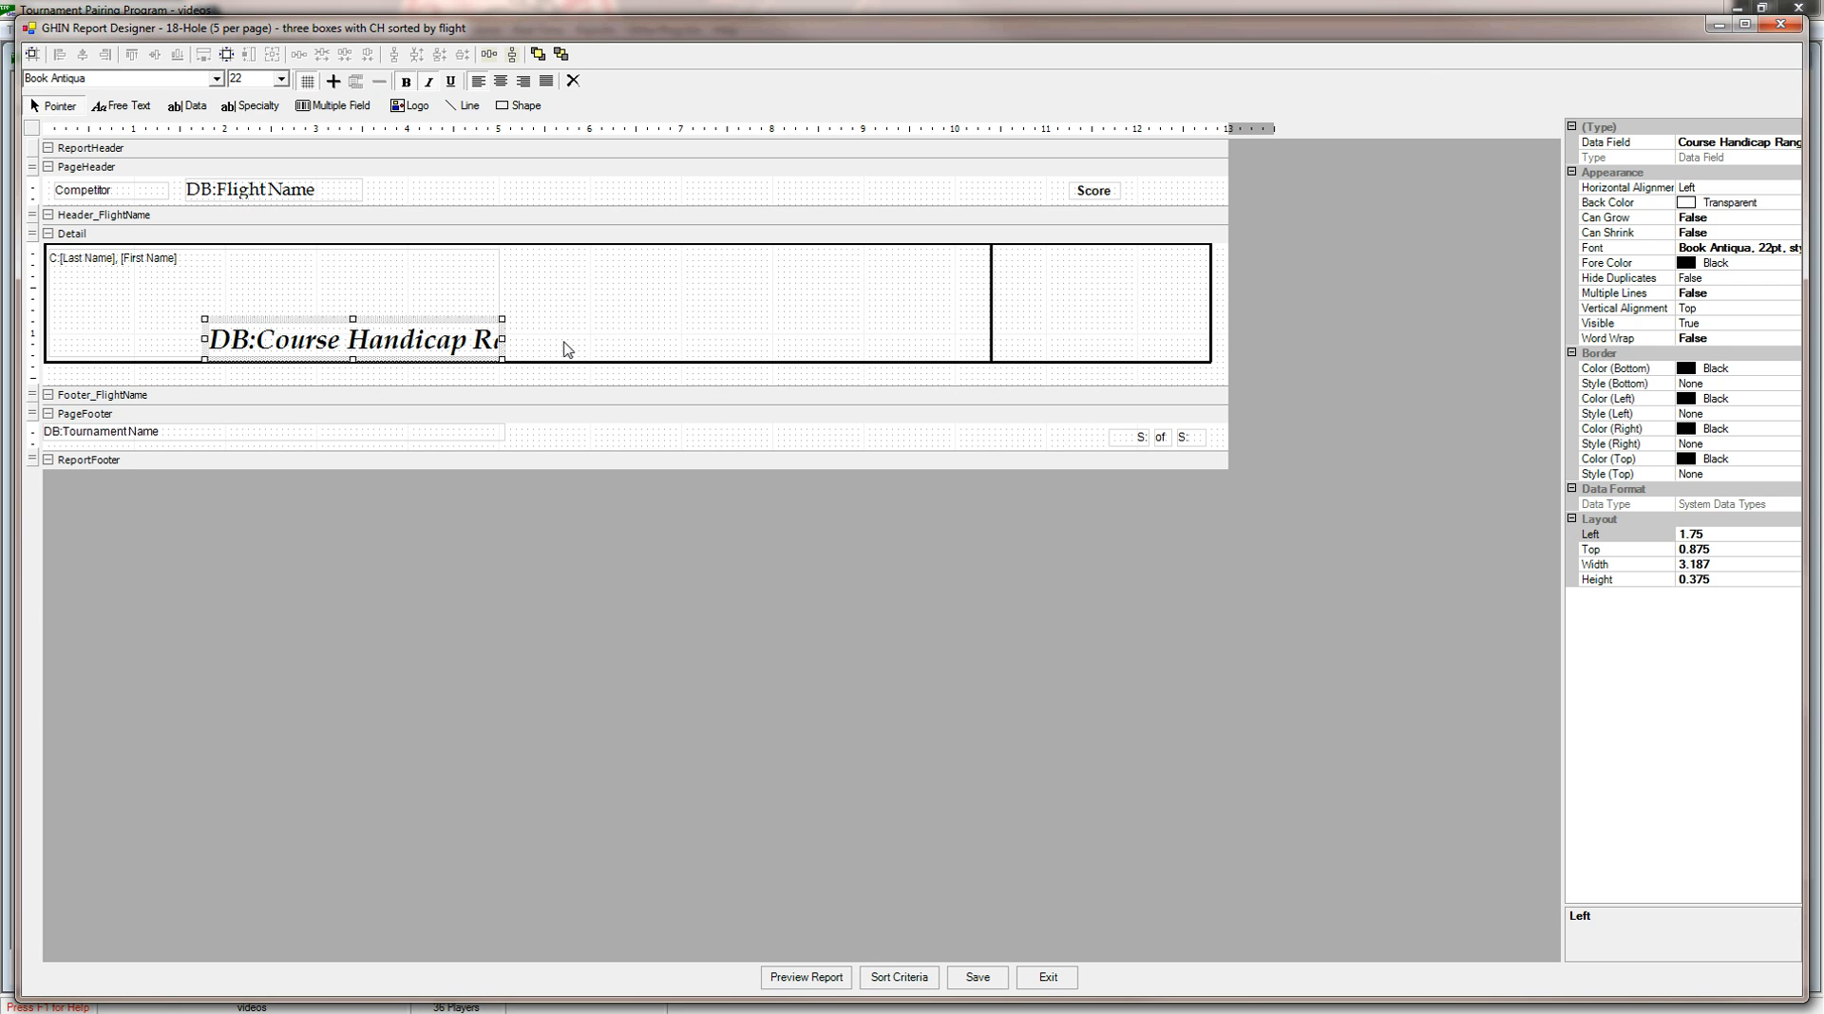
# Replace the vertical divider line in the Detail box with a full-height rectangle about 2.19 by 1.31 inches, starting about 6.63 inches from the left margin.
pyautogui.click(992, 283)
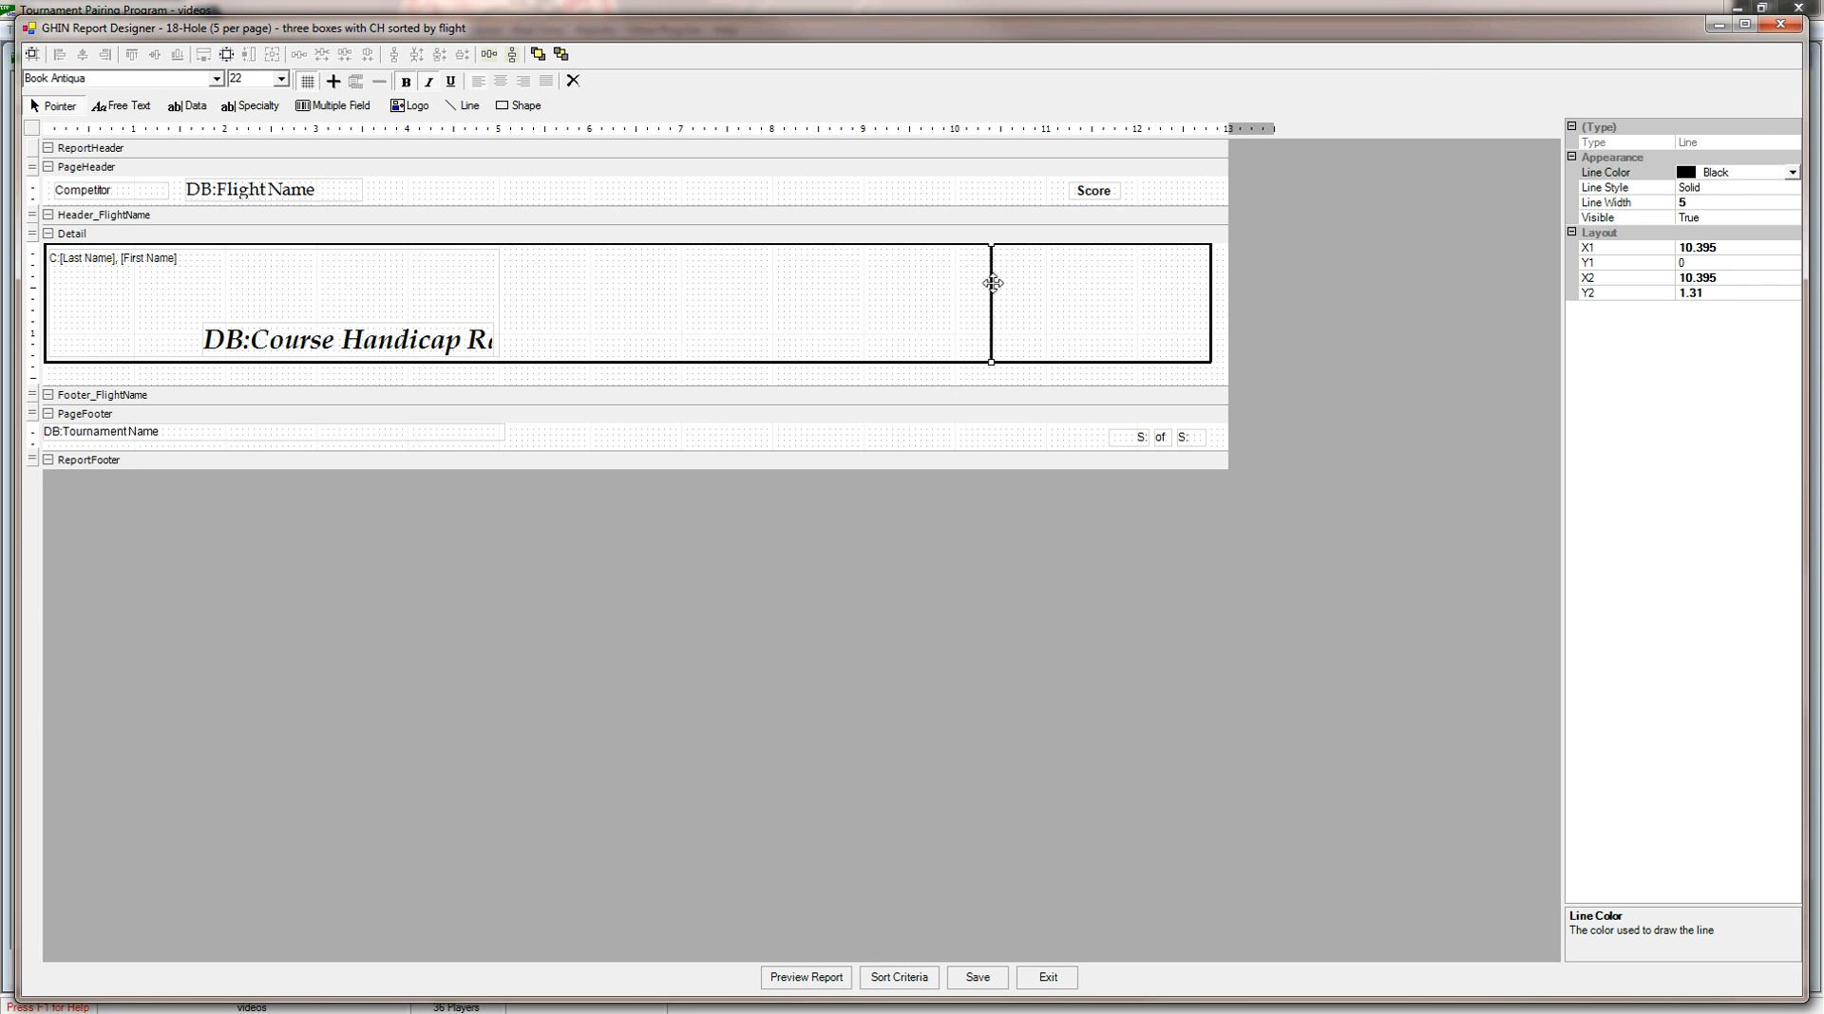
pyautogui.press('Delete')
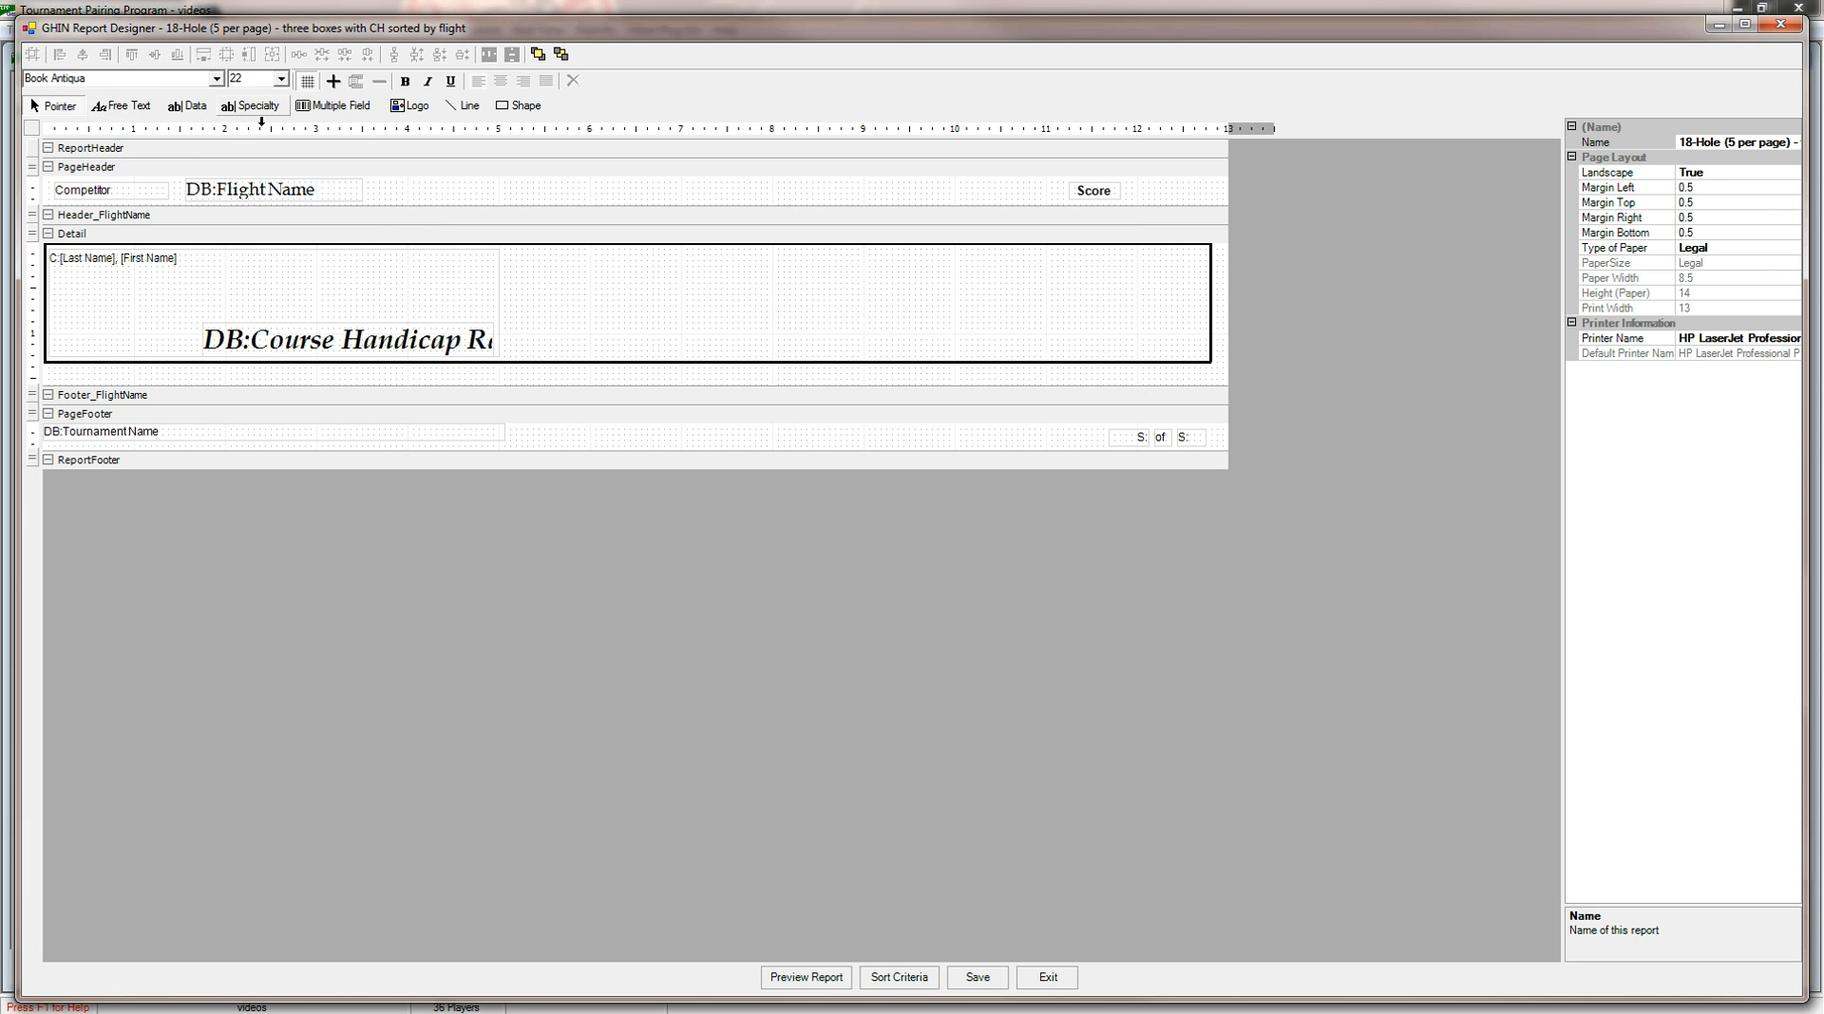
pyautogui.click(518, 106)
pyautogui.moveTo(848, 361); pyautogui.dragTo(848, 361)
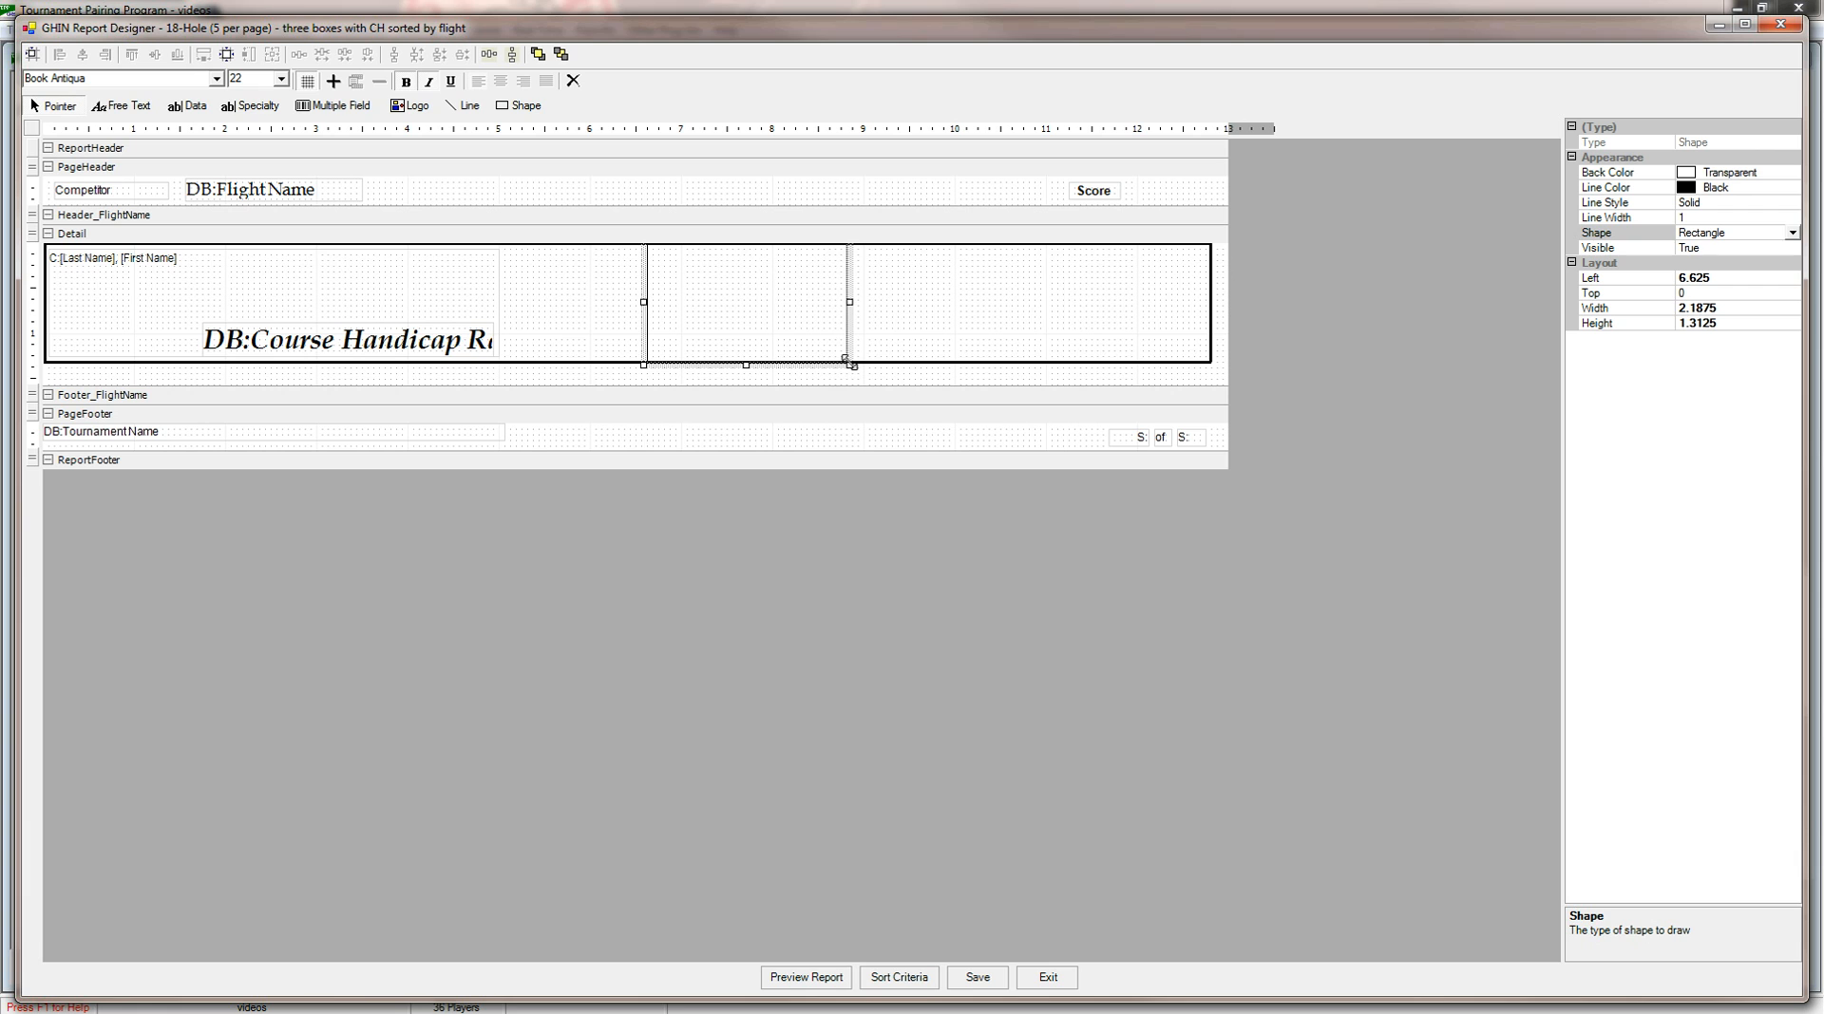
# Set the new rectangle's line width to 5 to match the outer border of the Detail box.
pyautogui.click(1734, 218)
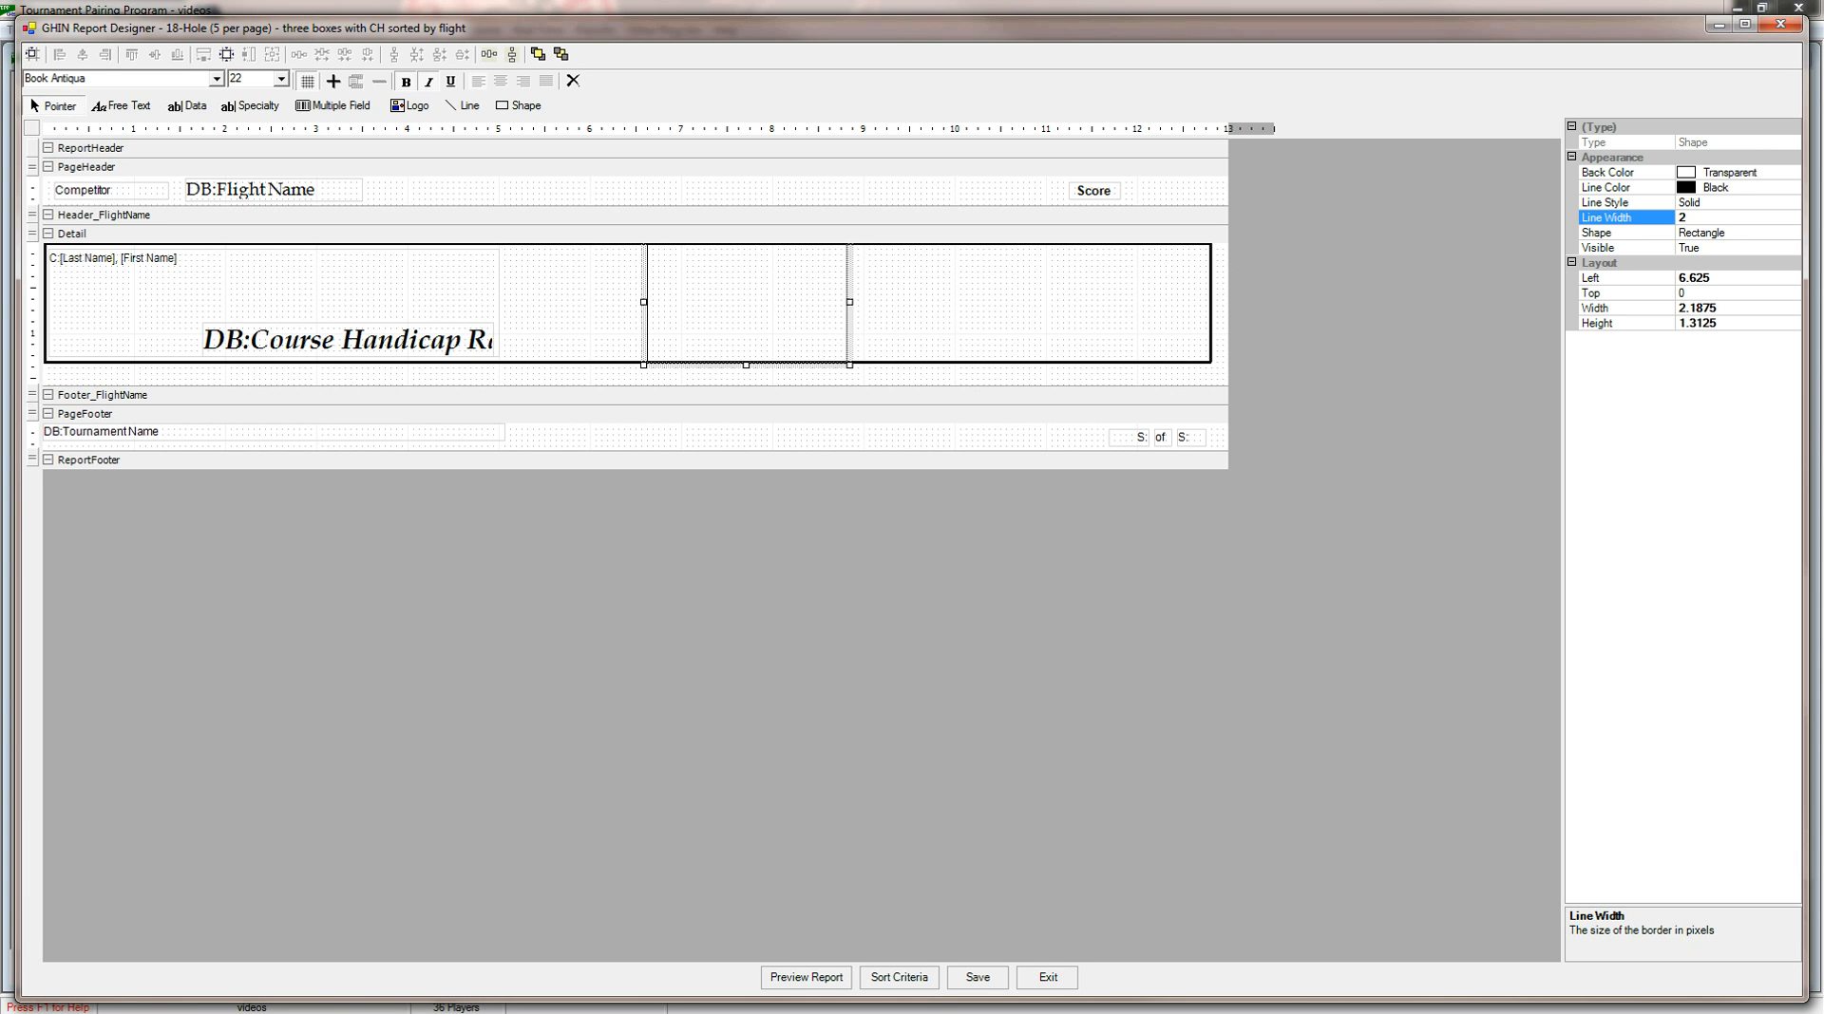
pyautogui.moveTo(1218, 317); pyautogui.dragTo(1141, 323)
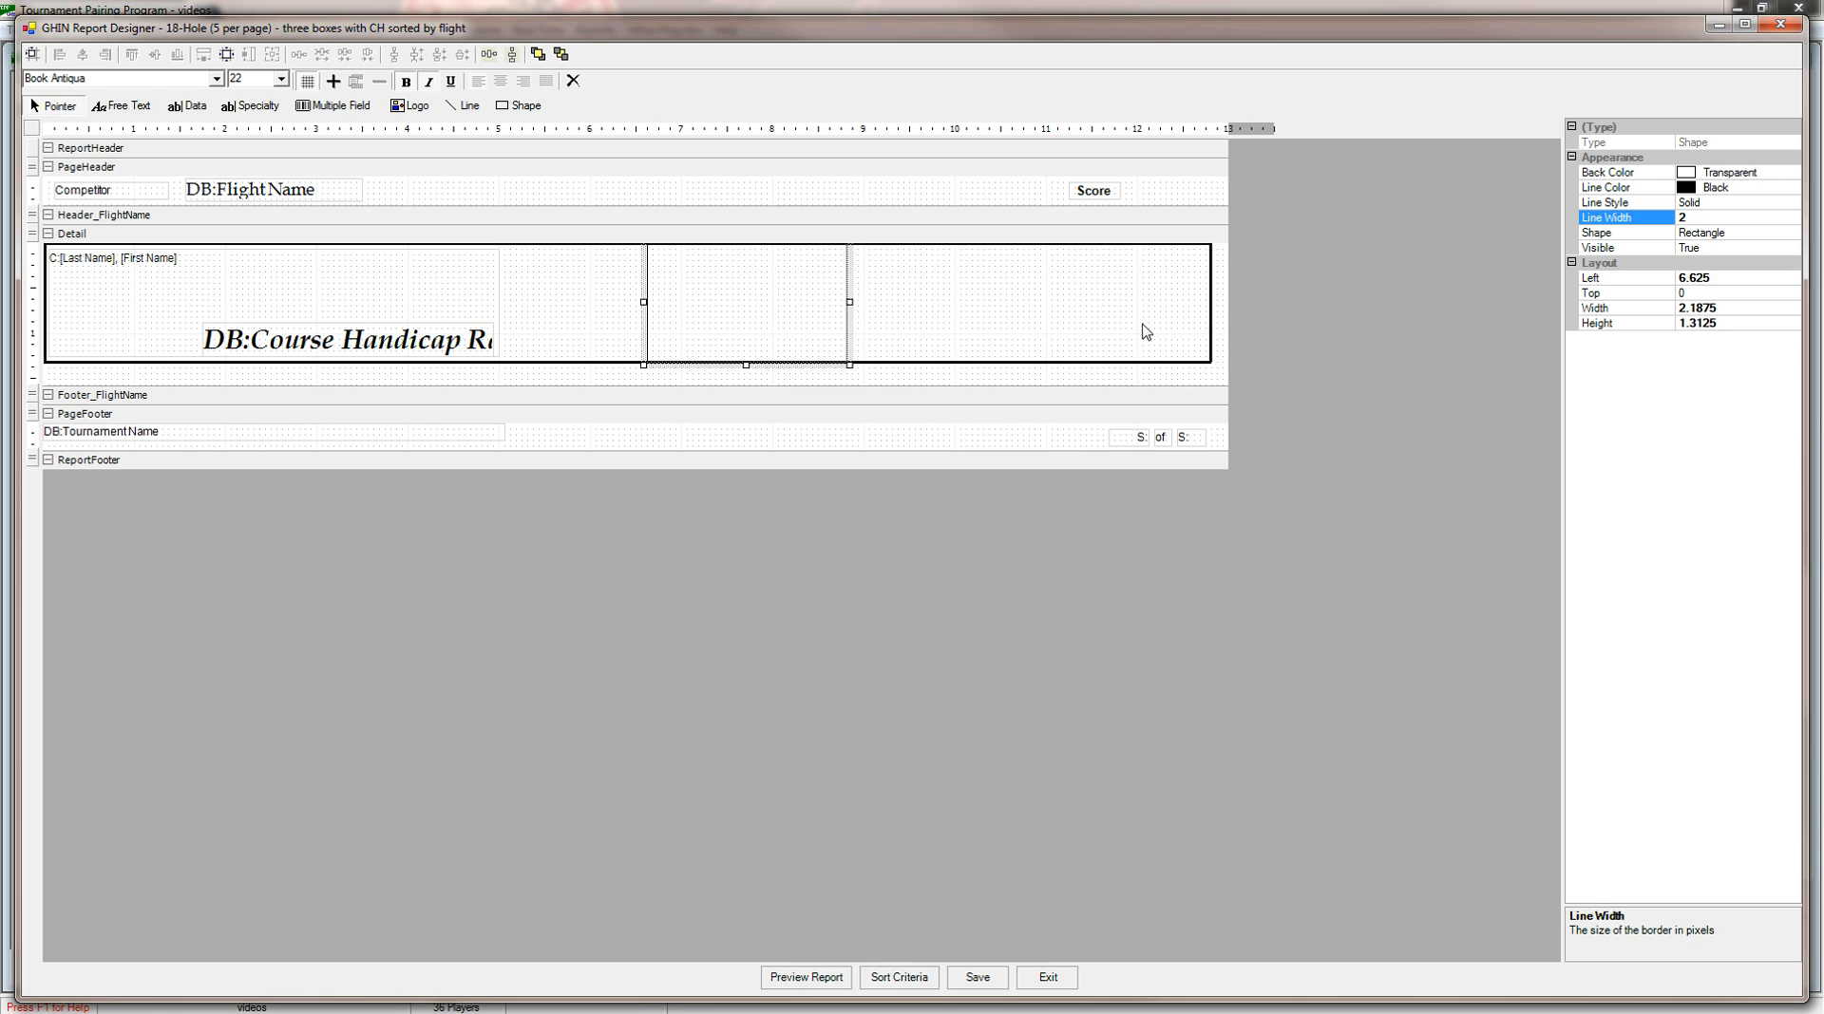
pyautogui.click(1210, 314)
pyautogui.click(843, 316)
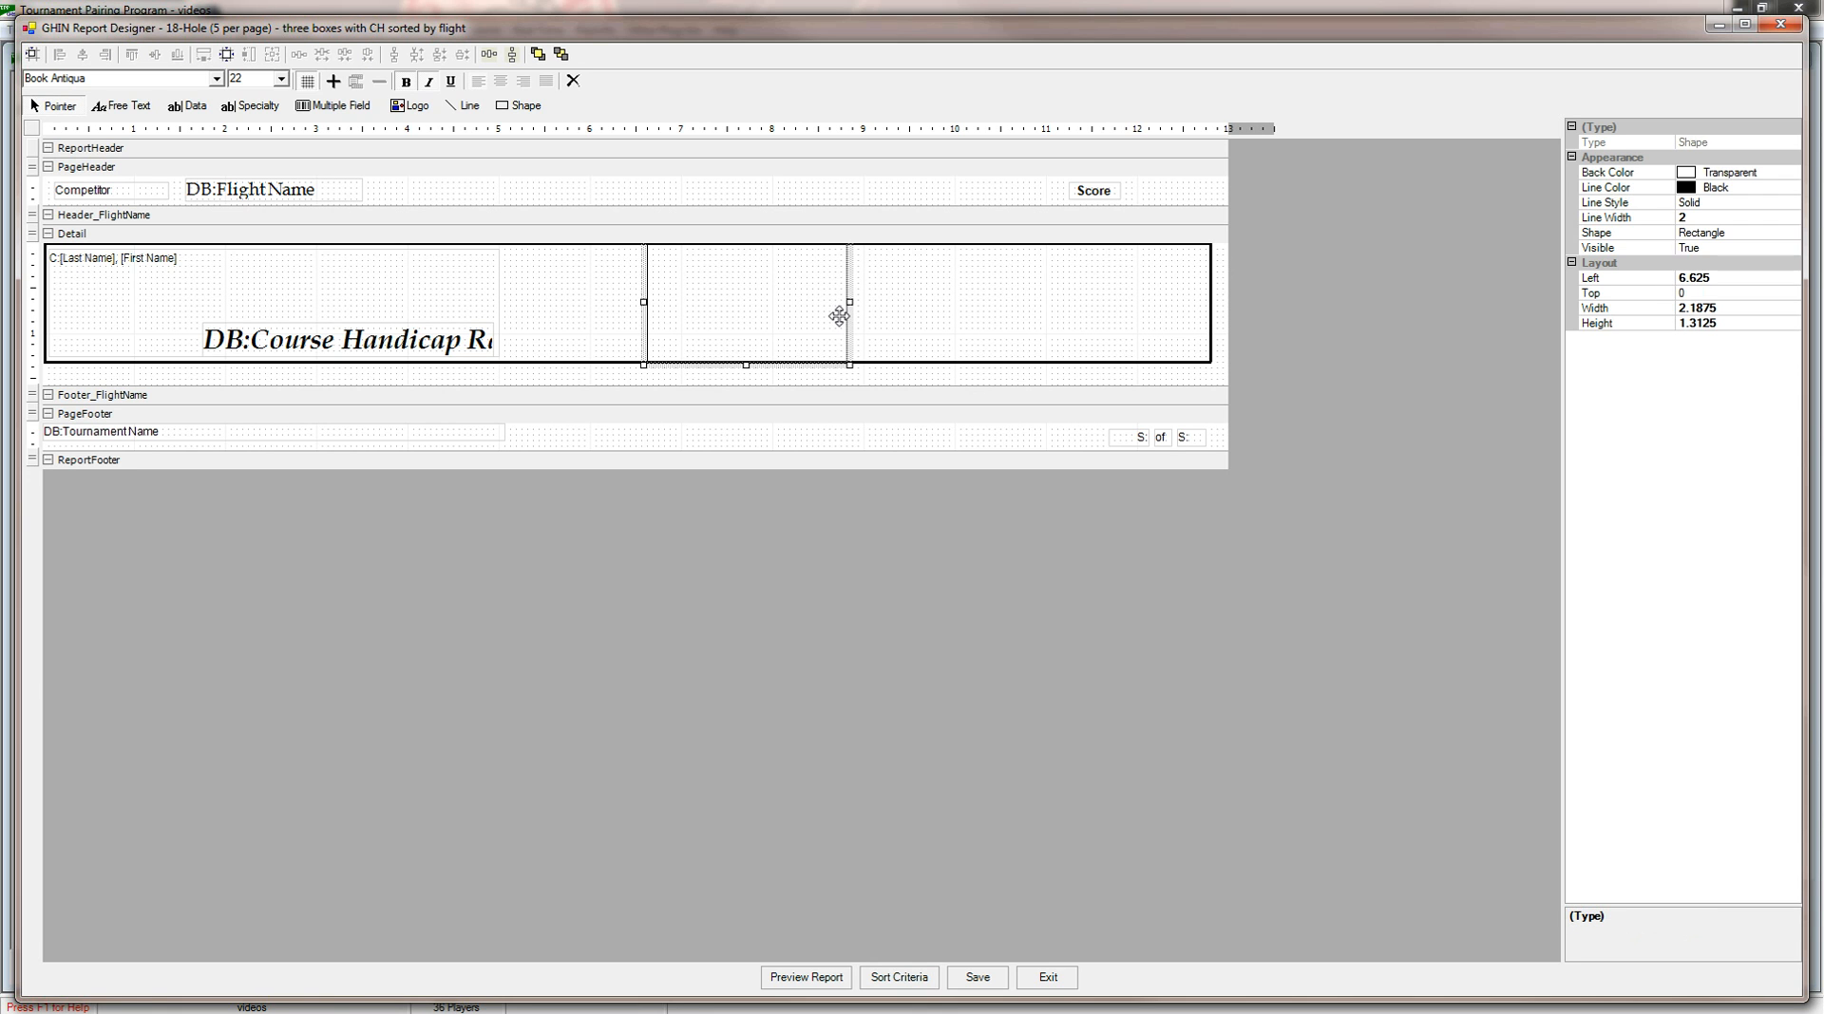
pyautogui.click(1694, 217)
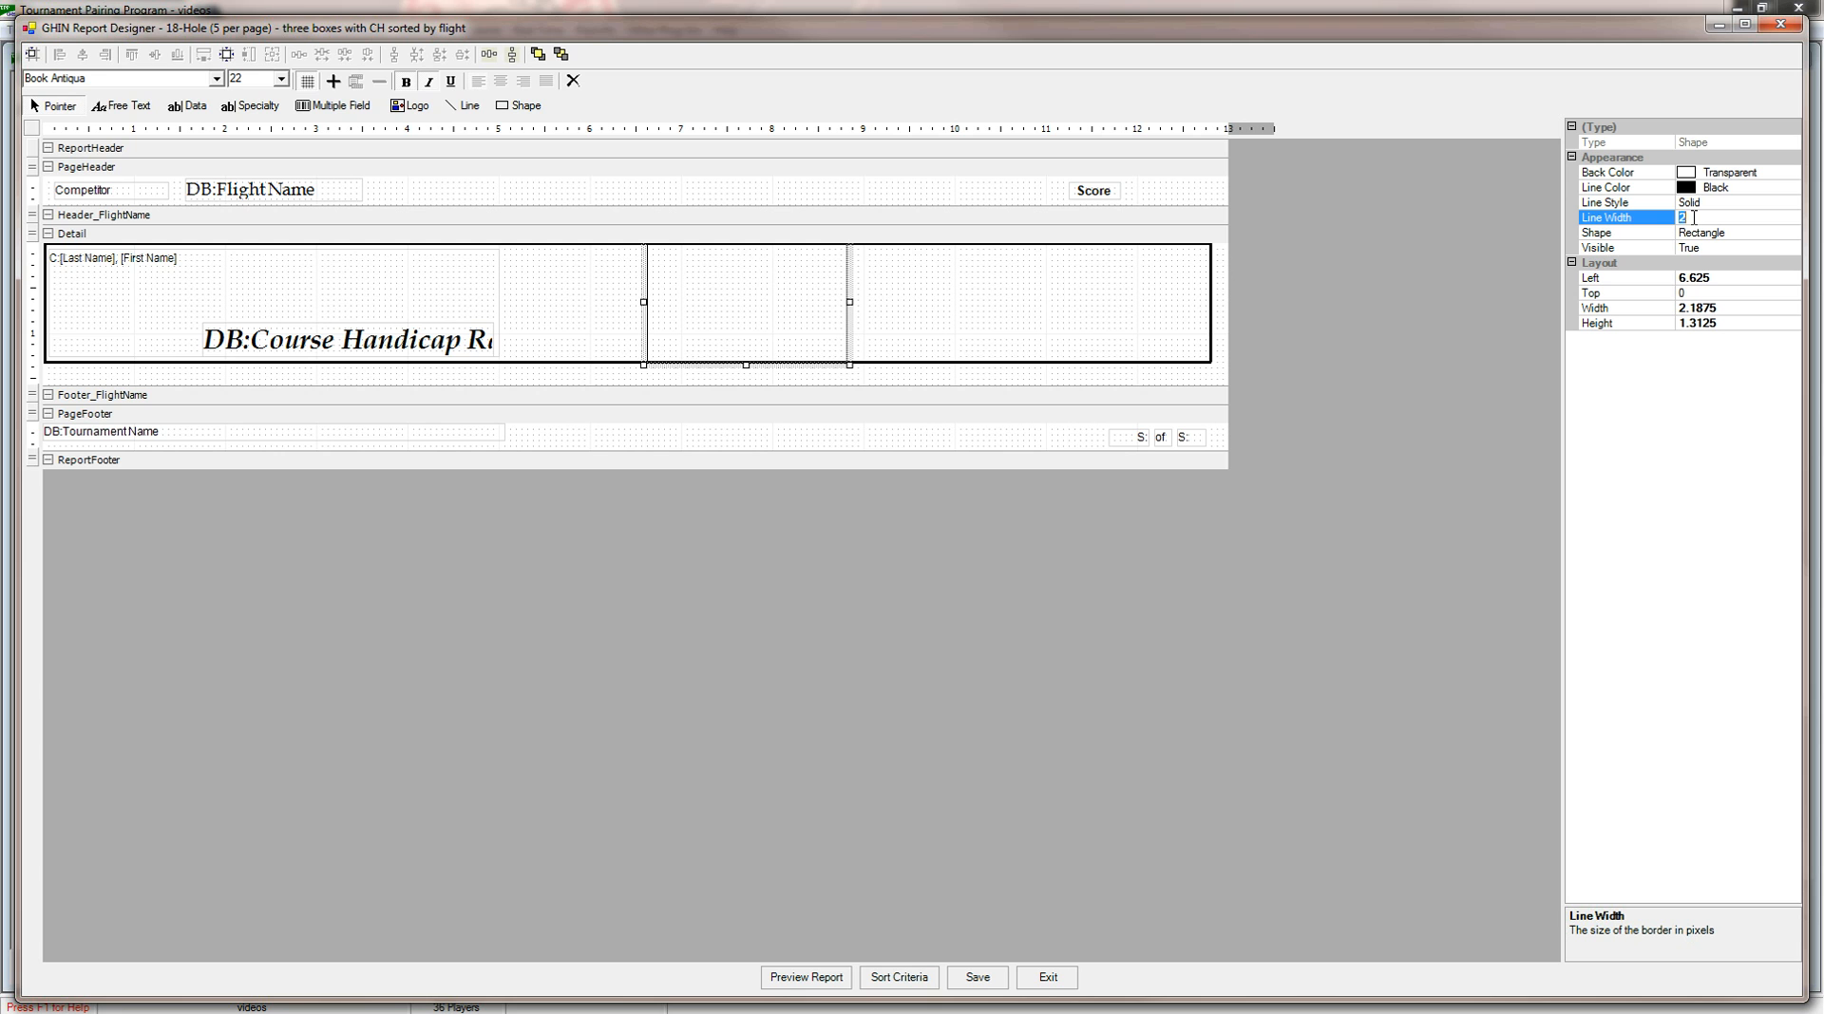
pyautogui.write('5')
pyautogui.press('Return')
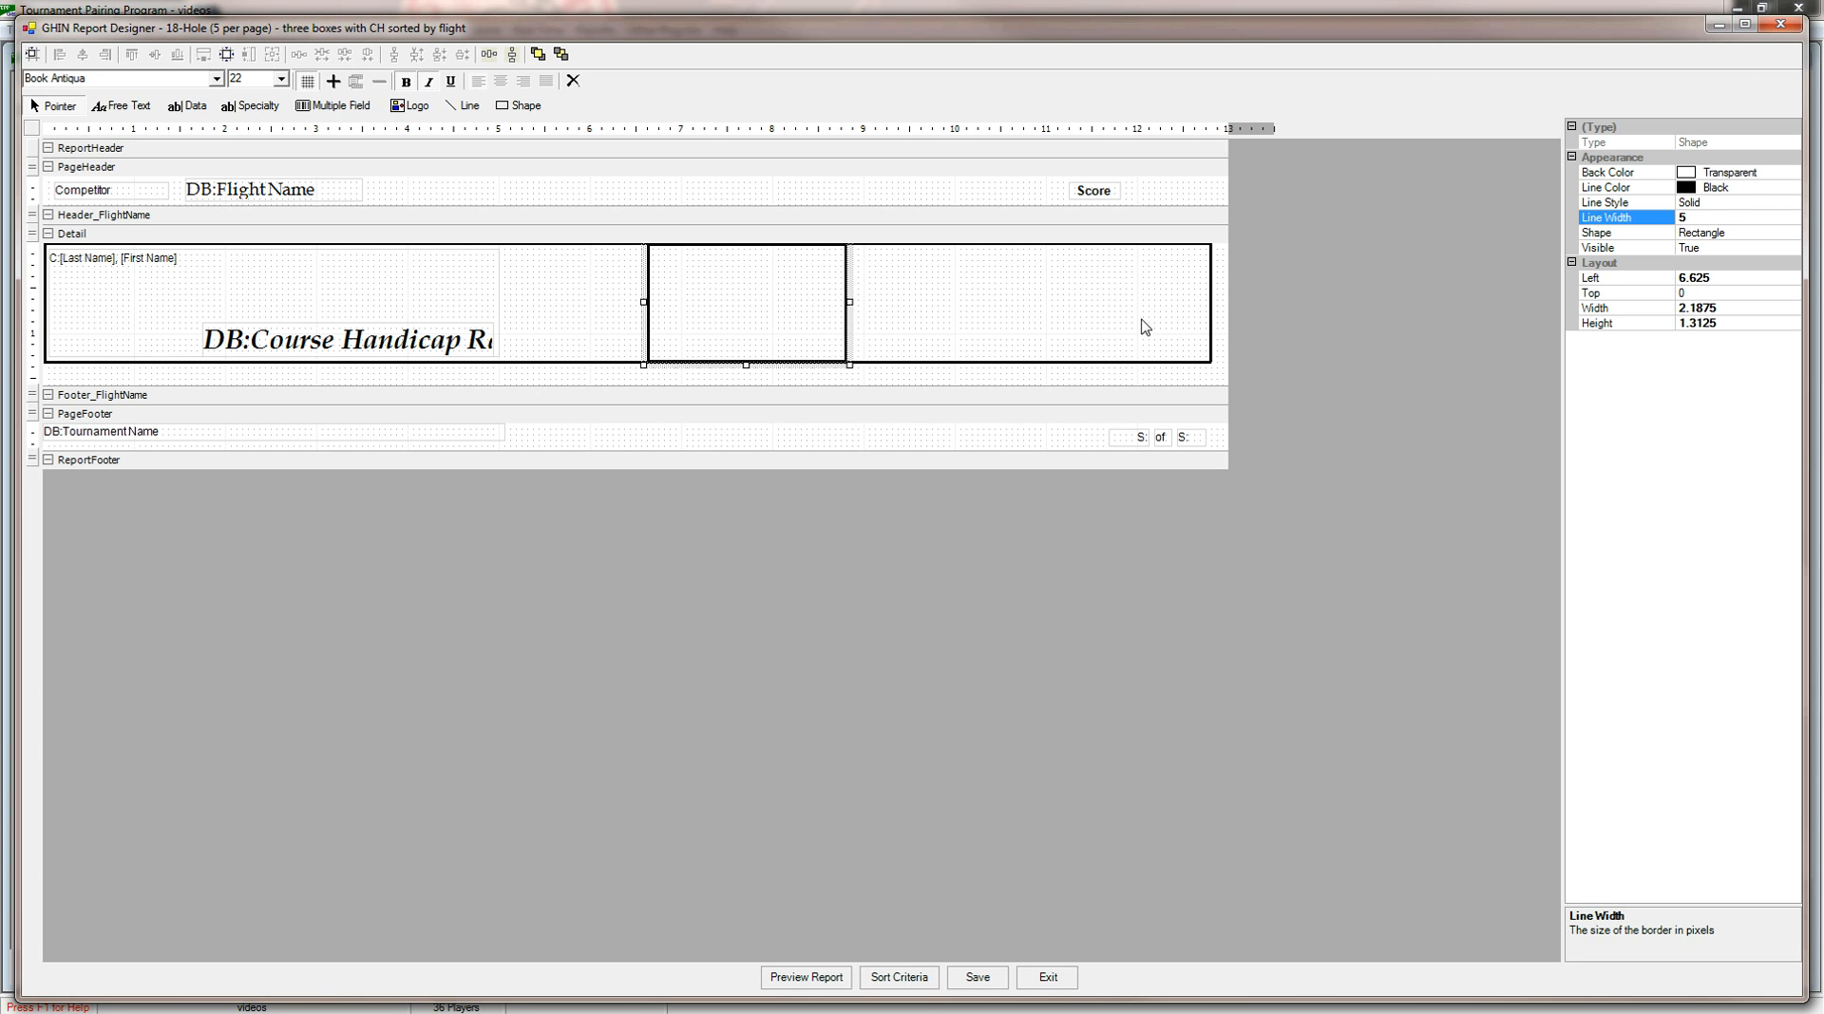
# Copy the rectangle and paste a duplicate into the Detail section.
pyautogui.click(1005, 342)
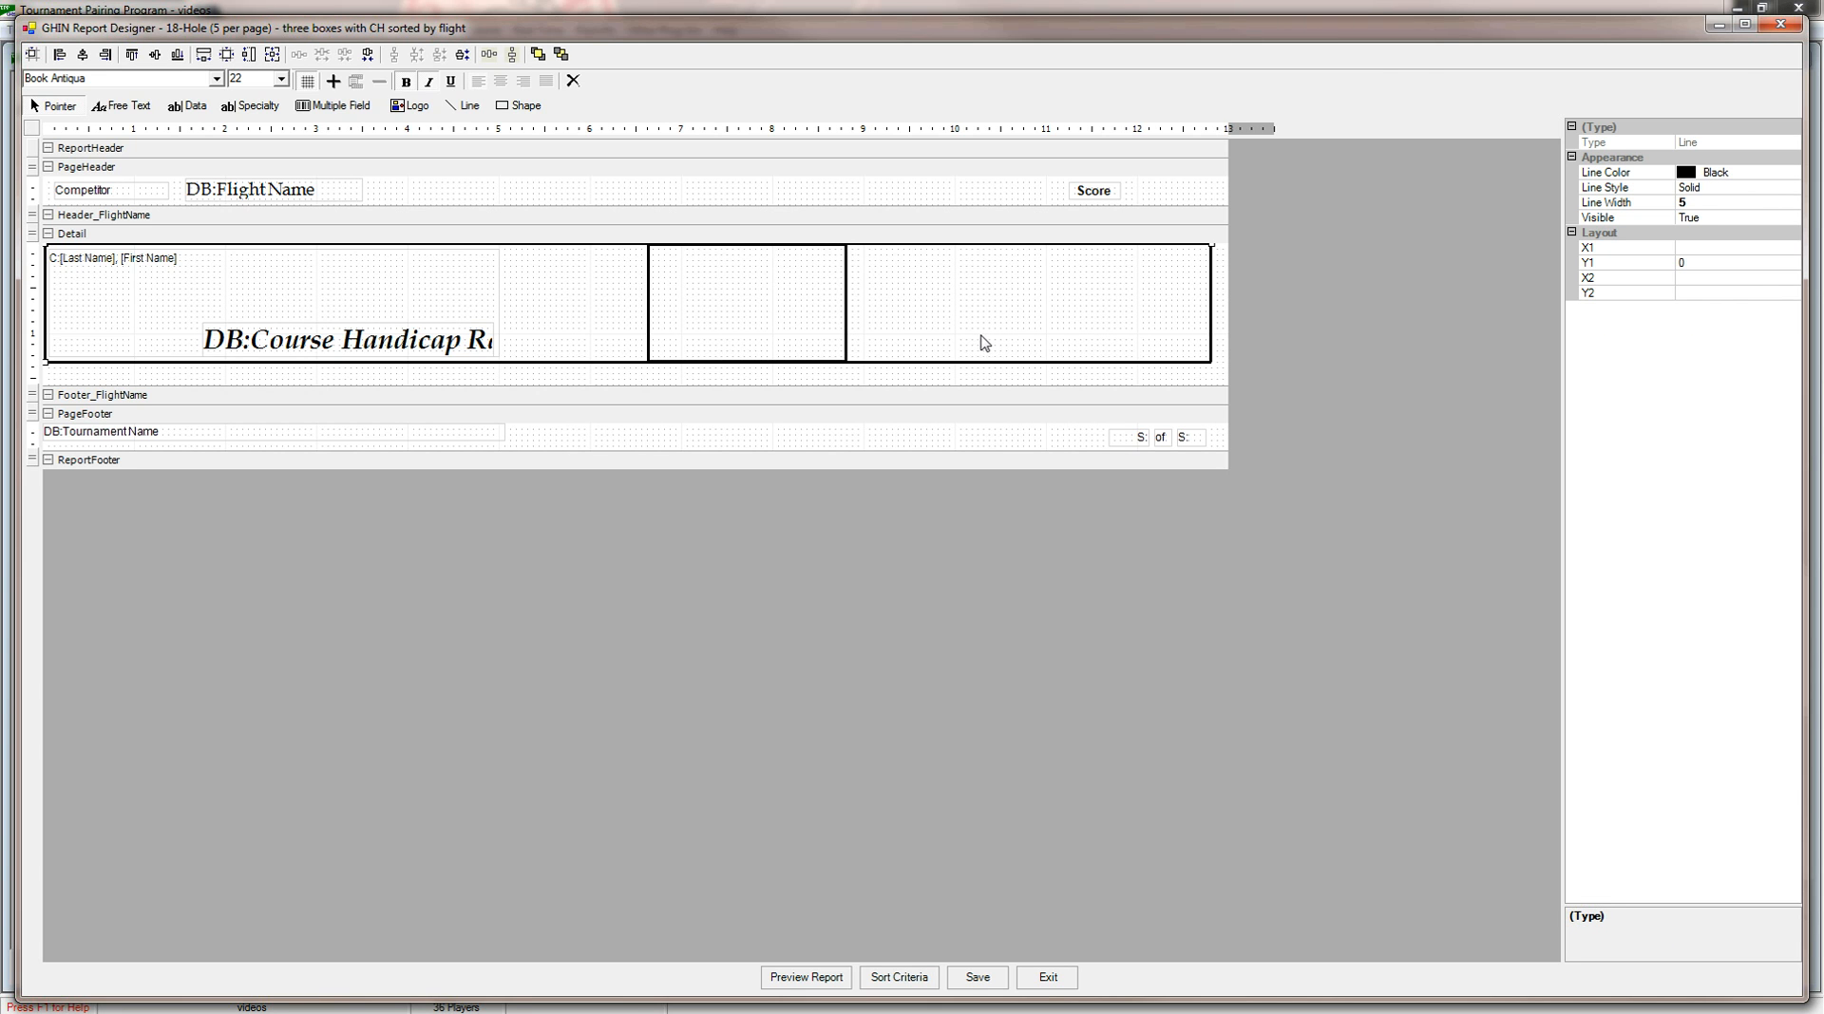
pyautogui.click(845, 300)
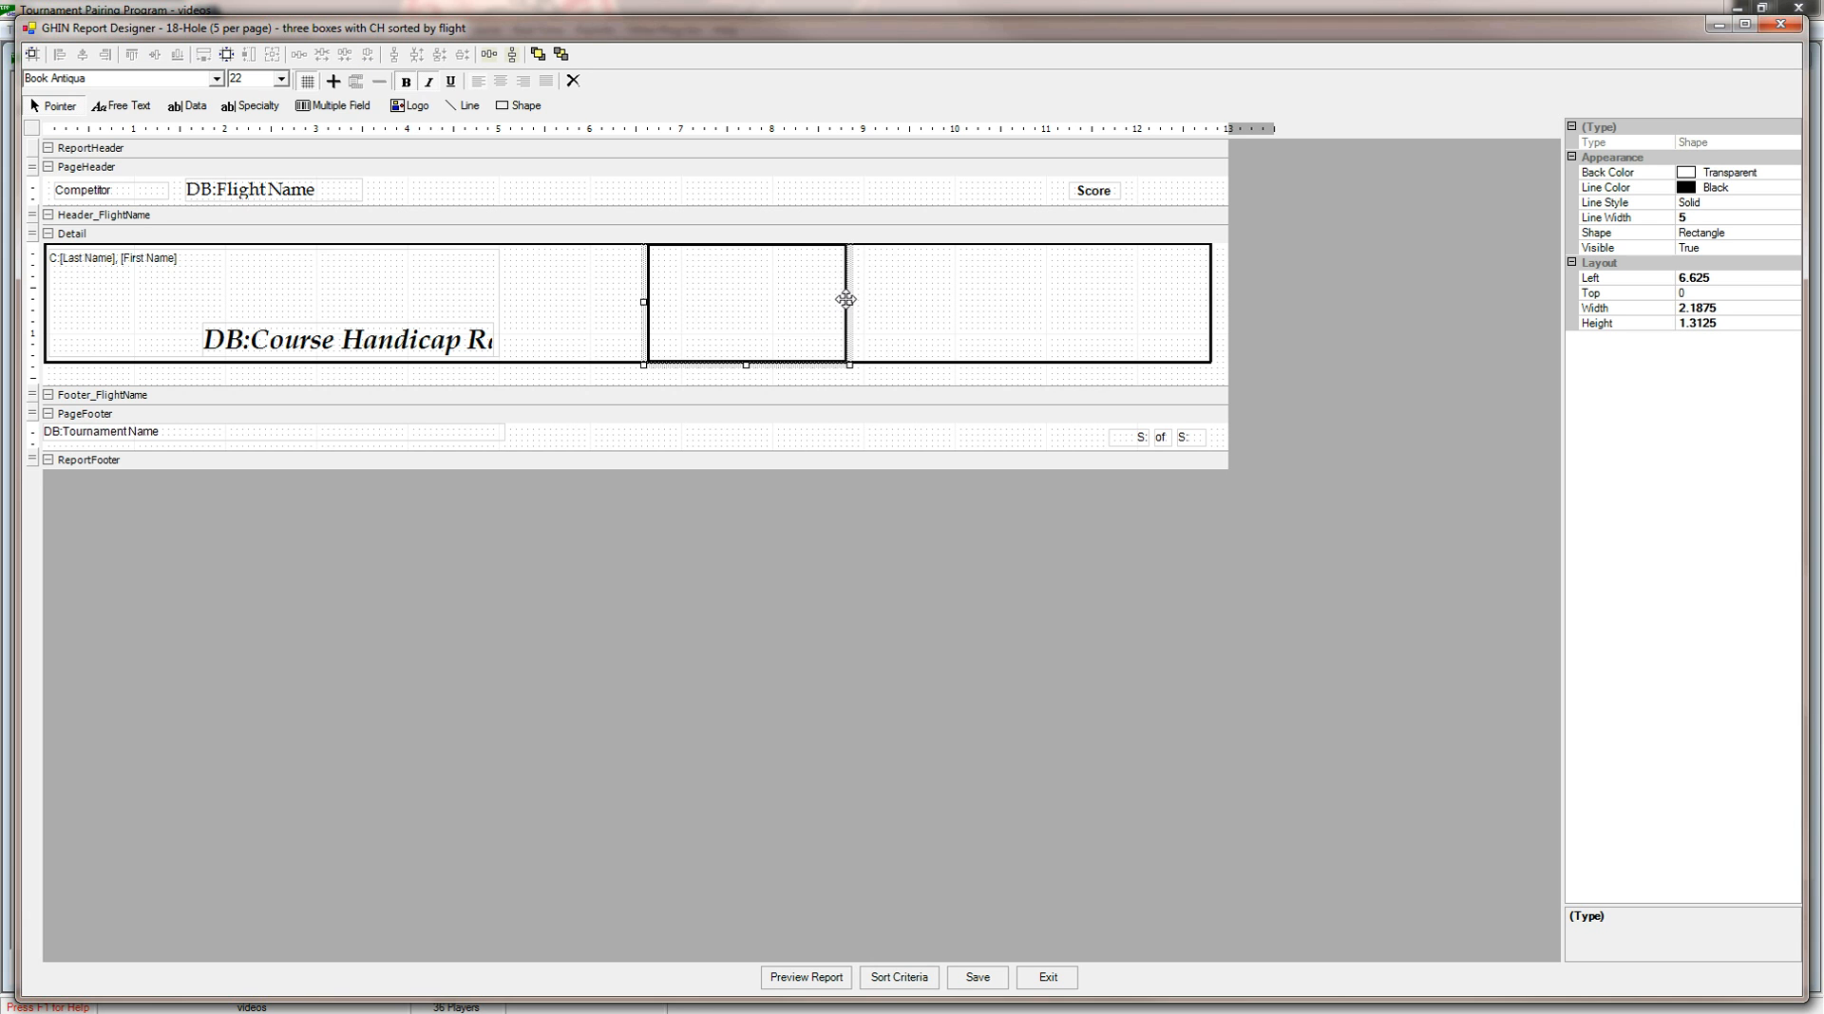
pyautogui.rightClick(845, 300)
pyautogui.click(891, 342)
pyautogui.rightClick(895, 295)
pyautogui.click(936, 348)
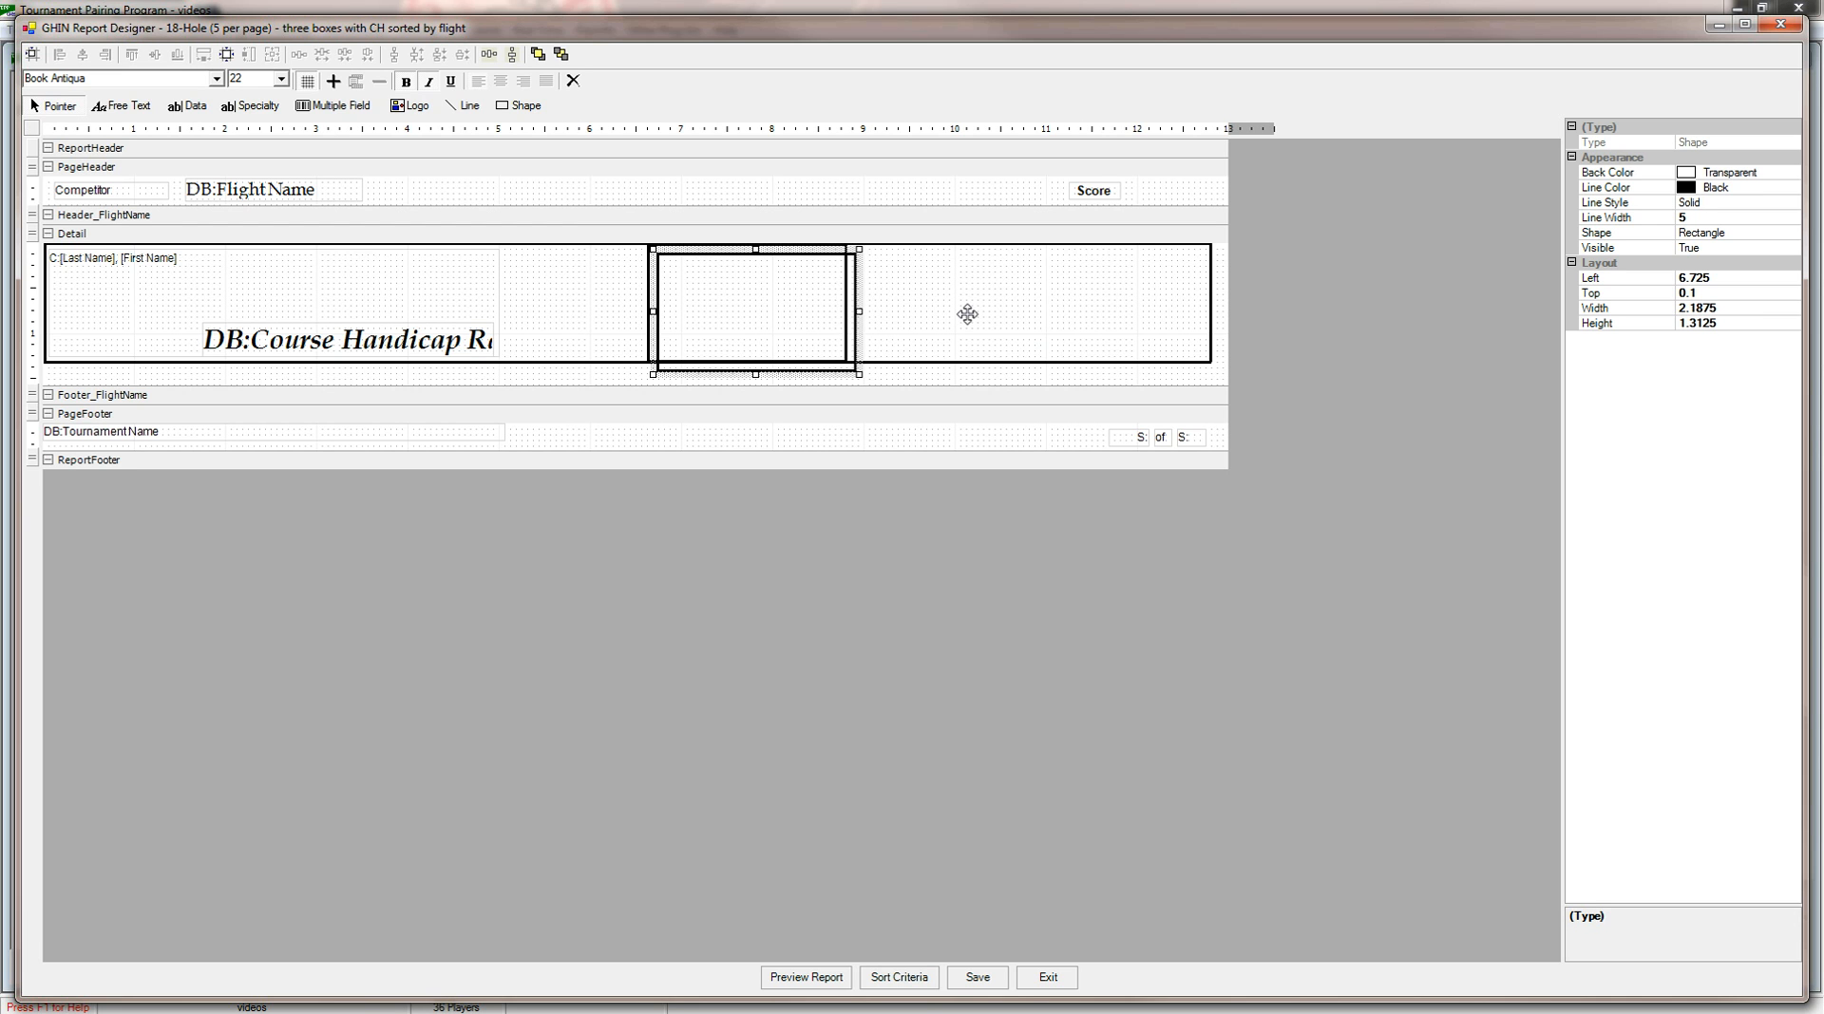
# Place the duplicate rectangle directly after the first one, at Left 8.8125 and Top 0 inches.
pyautogui.press('Up')
pyautogui.press('Right')
pyautogui.press('Right')
pyautogui.press('Right')
pyautogui.press('Right')
pyautogui.press('Right')
pyautogui.press('Right')
pyautogui.press('Right')
pyautogui.press('Right')
pyautogui.press('Right')
pyautogui.press('Right')
pyautogui.press('Right')
pyautogui.press('Right')
pyautogui.press('Right')
pyautogui.press('Right')
pyautogui.press('Right')
pyautogui.press('Right')
pyautogui.press('Right')
pyautogui.press('Right')
pyautogui.press('Right')
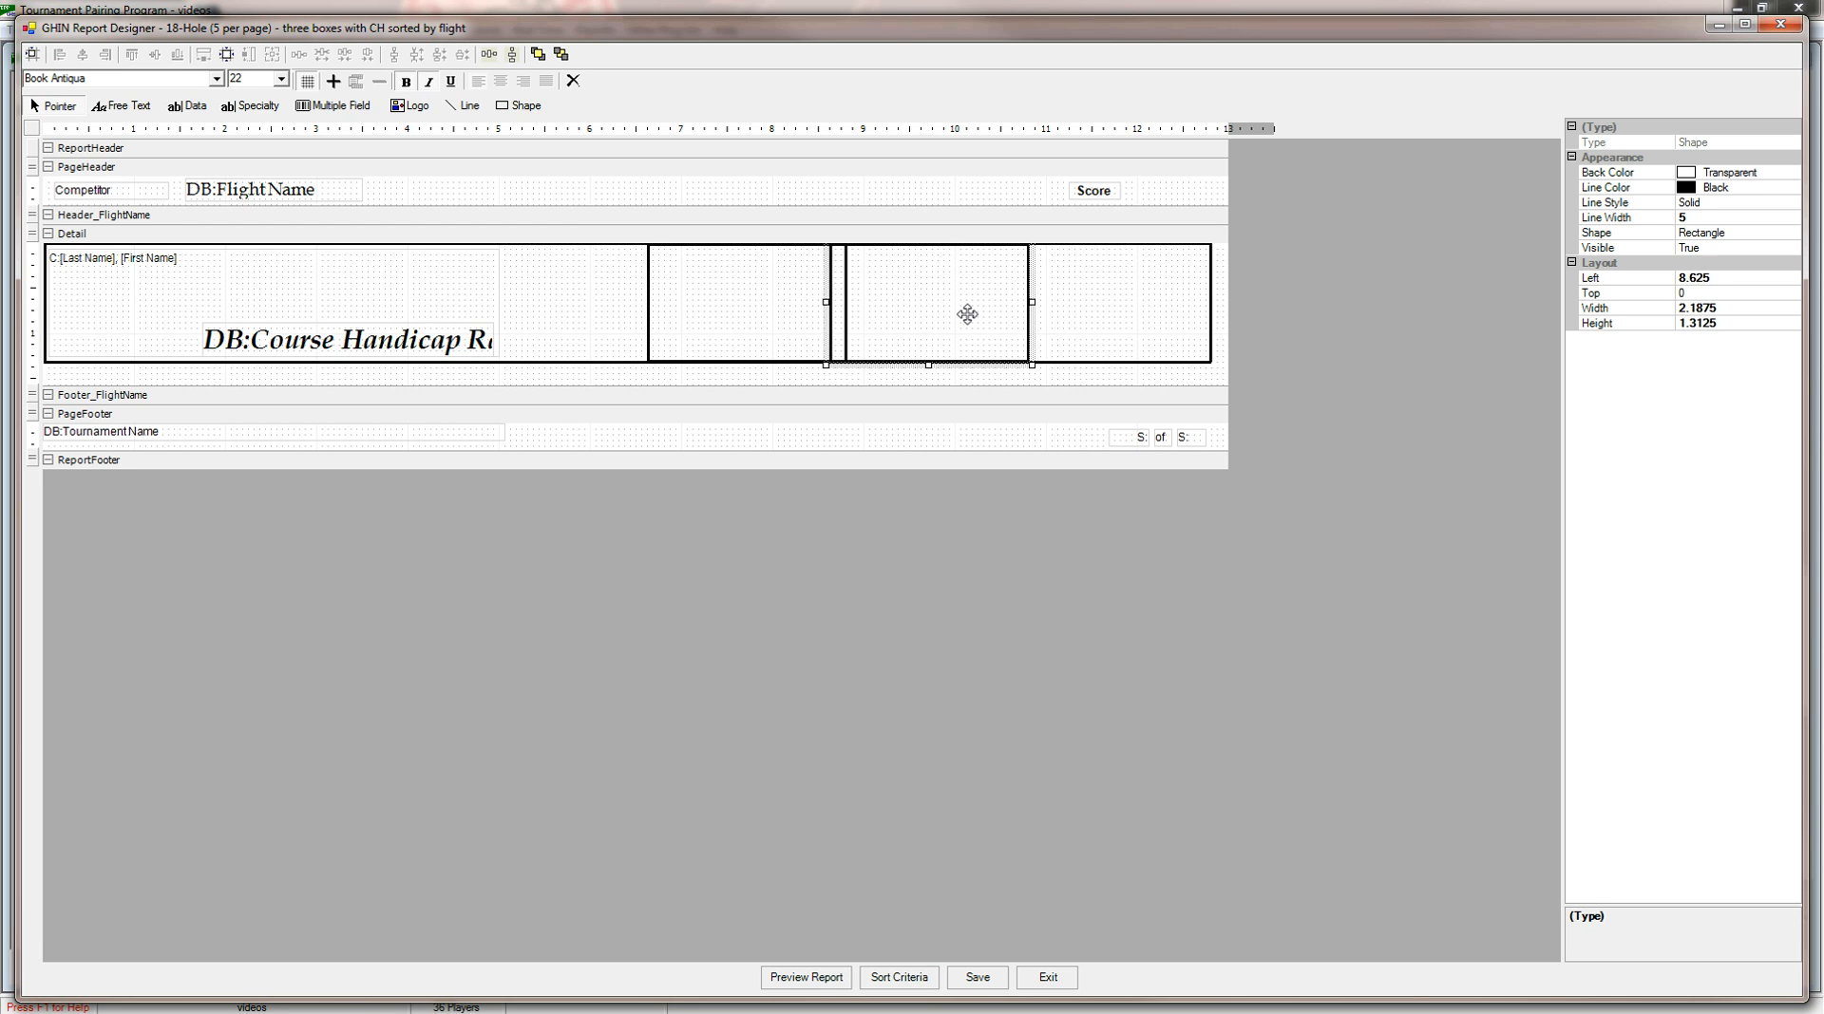
pyautogui.press('Right')
pyautogui.press('Right')
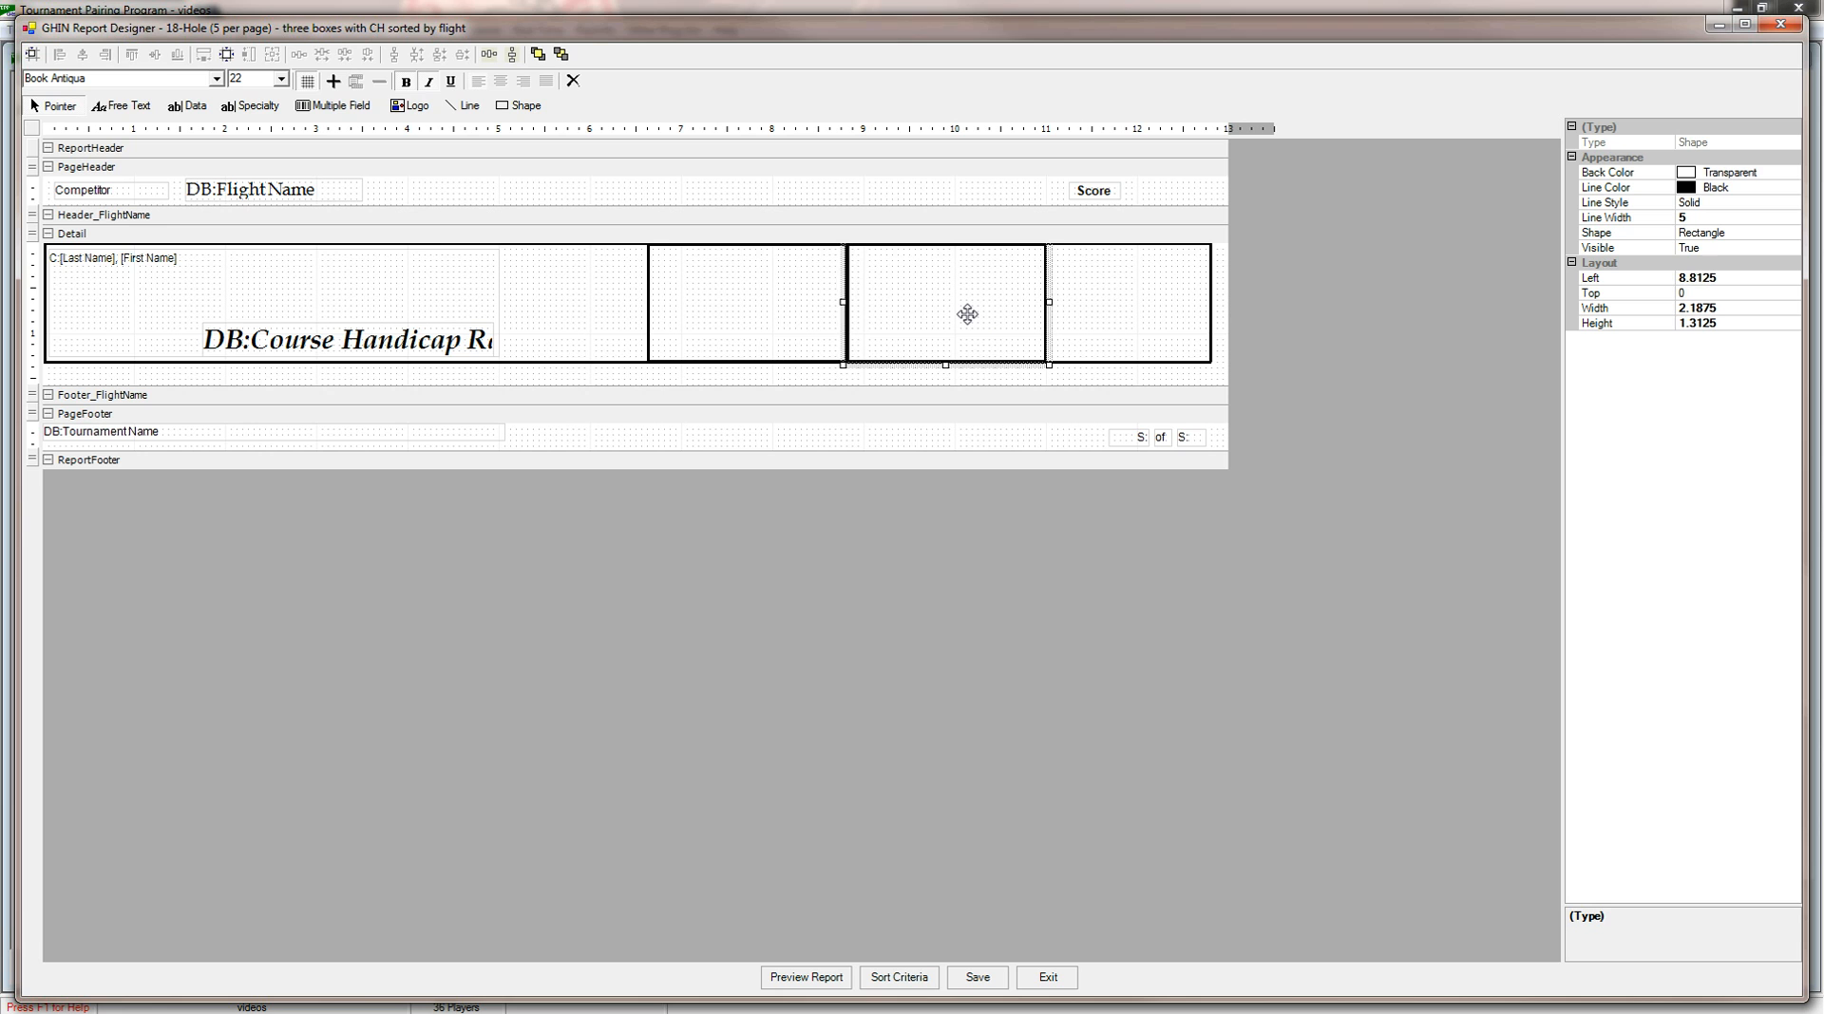
pyautogui.click(1085, 322)
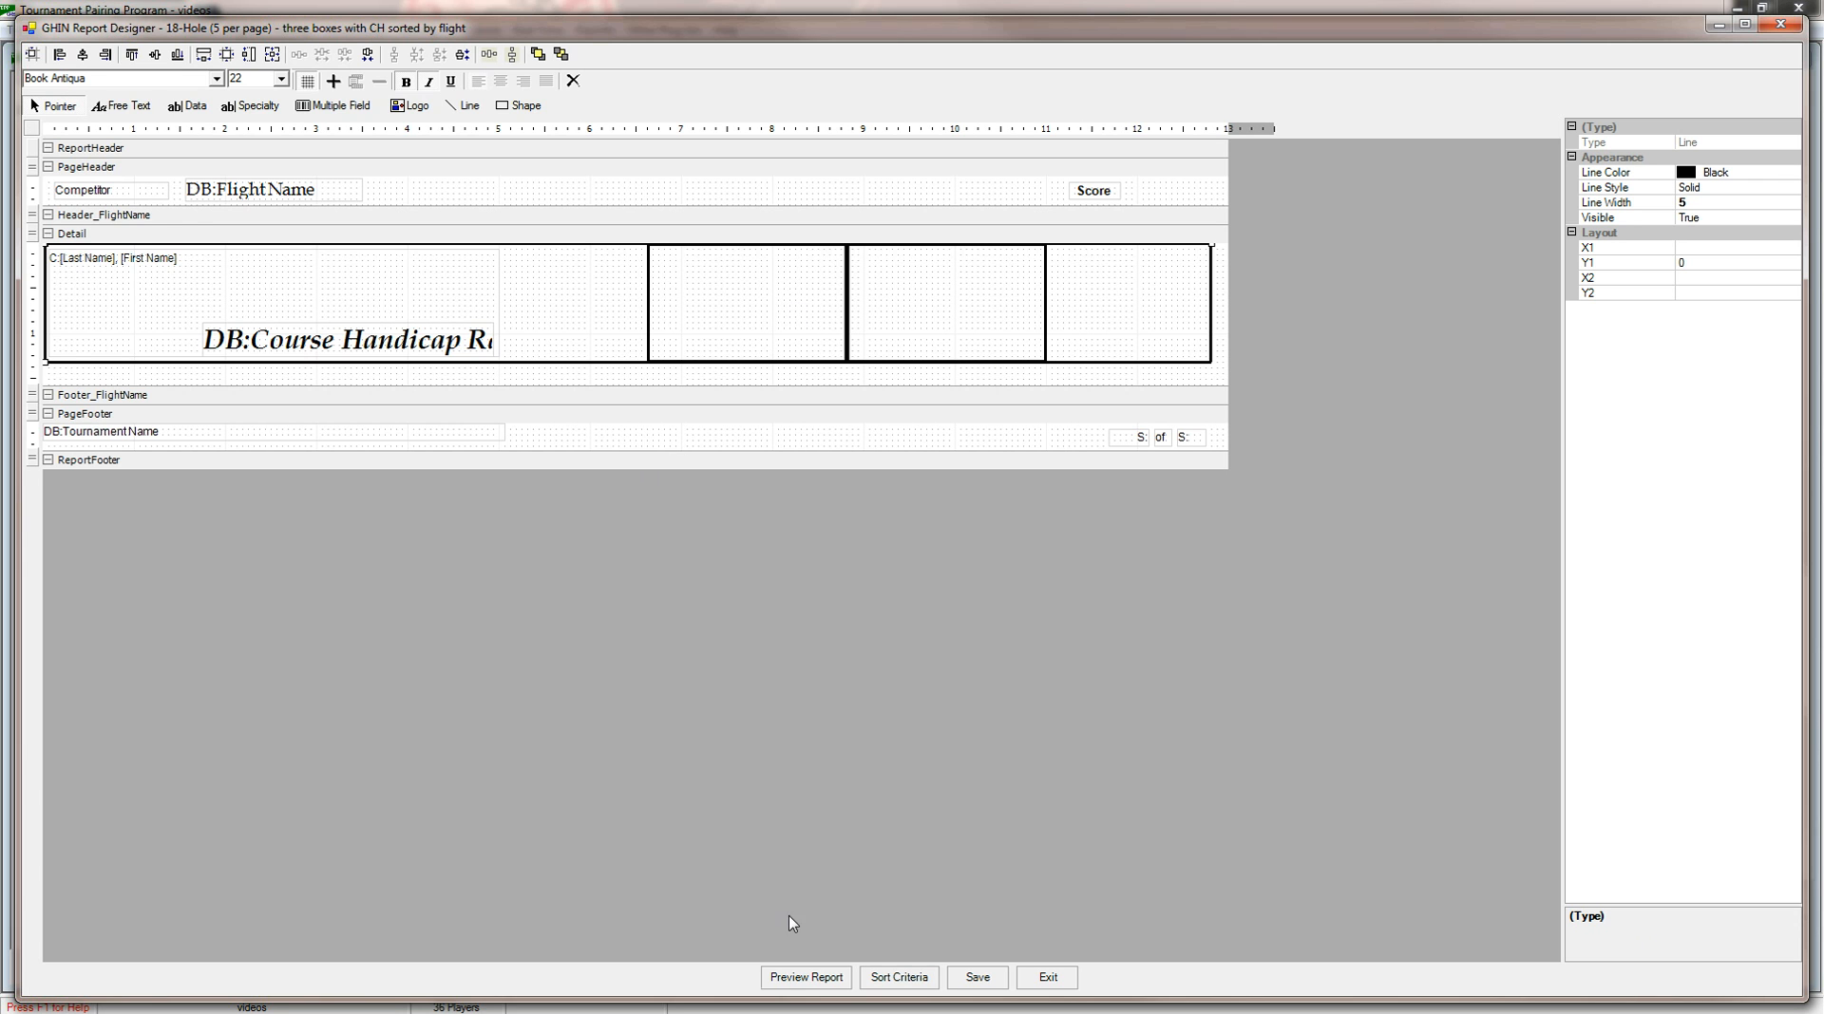
# Preview the report for flight group FlightsOfPlayers, Round 1, check the boxes and flight page breaks on every page, and close the preview.
pyautogui.click(805, 977)
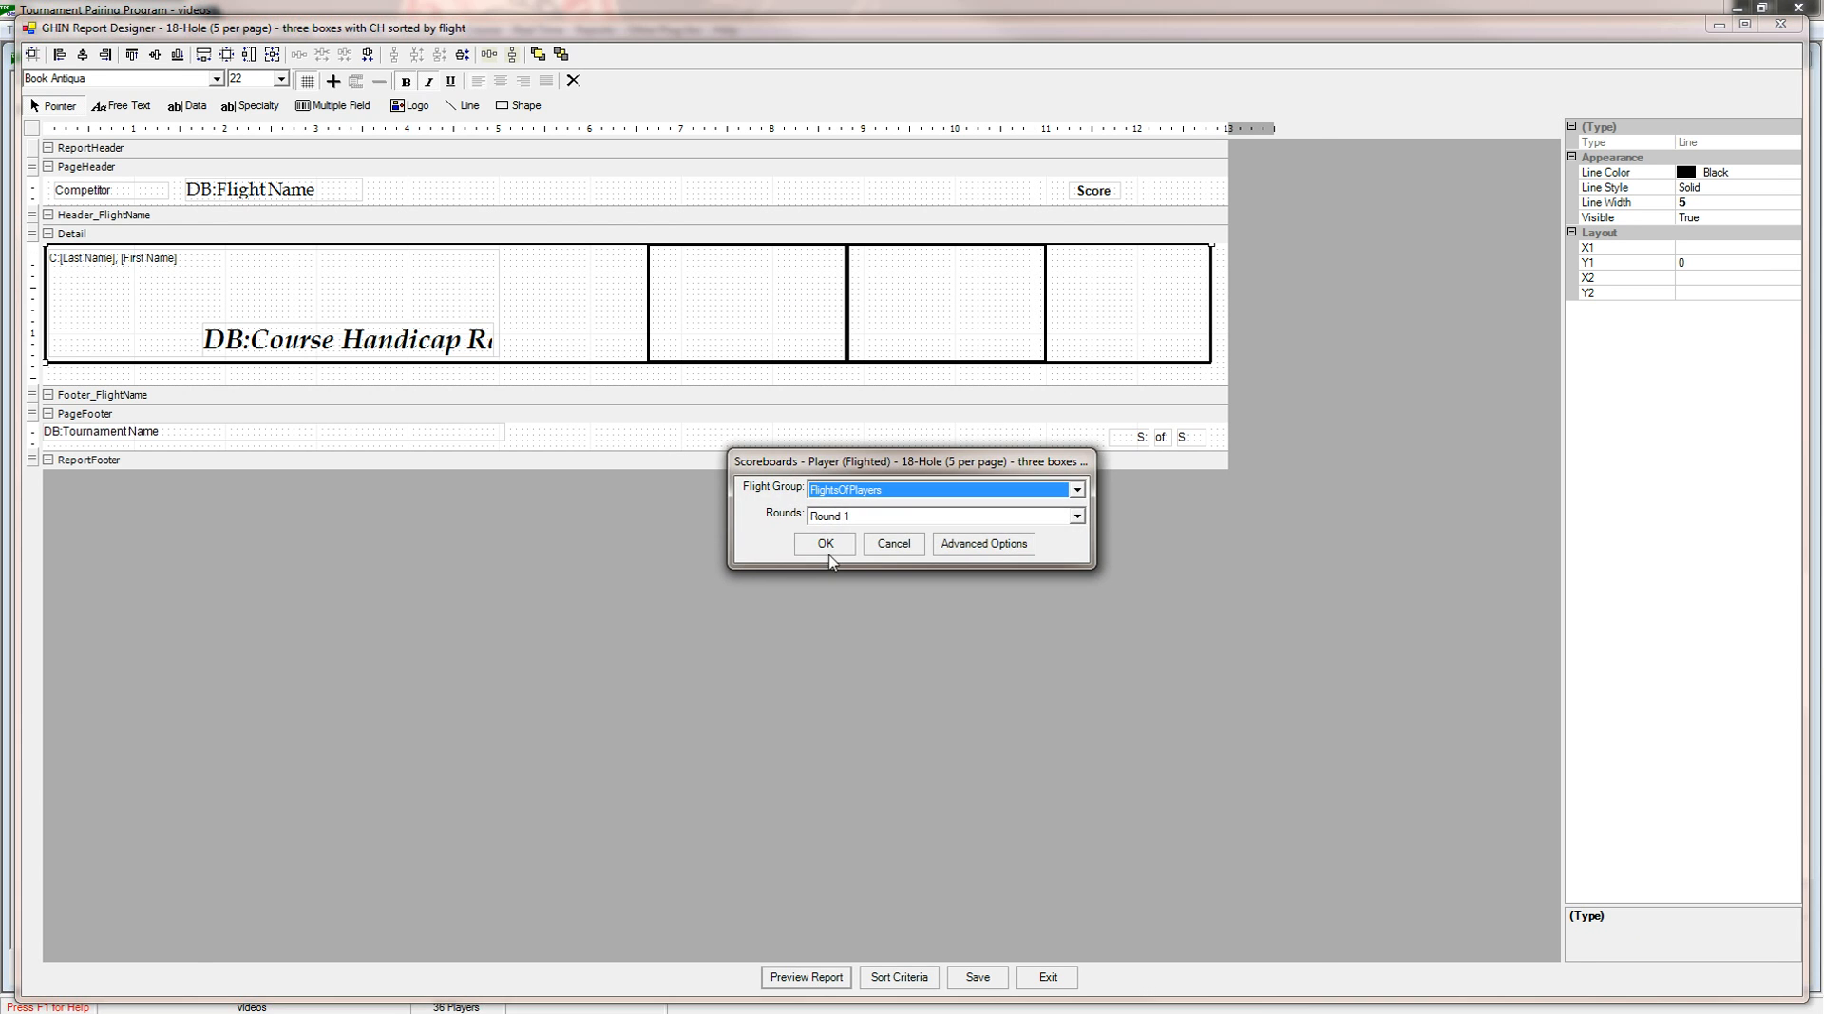
pyautogui.click(828, 546)
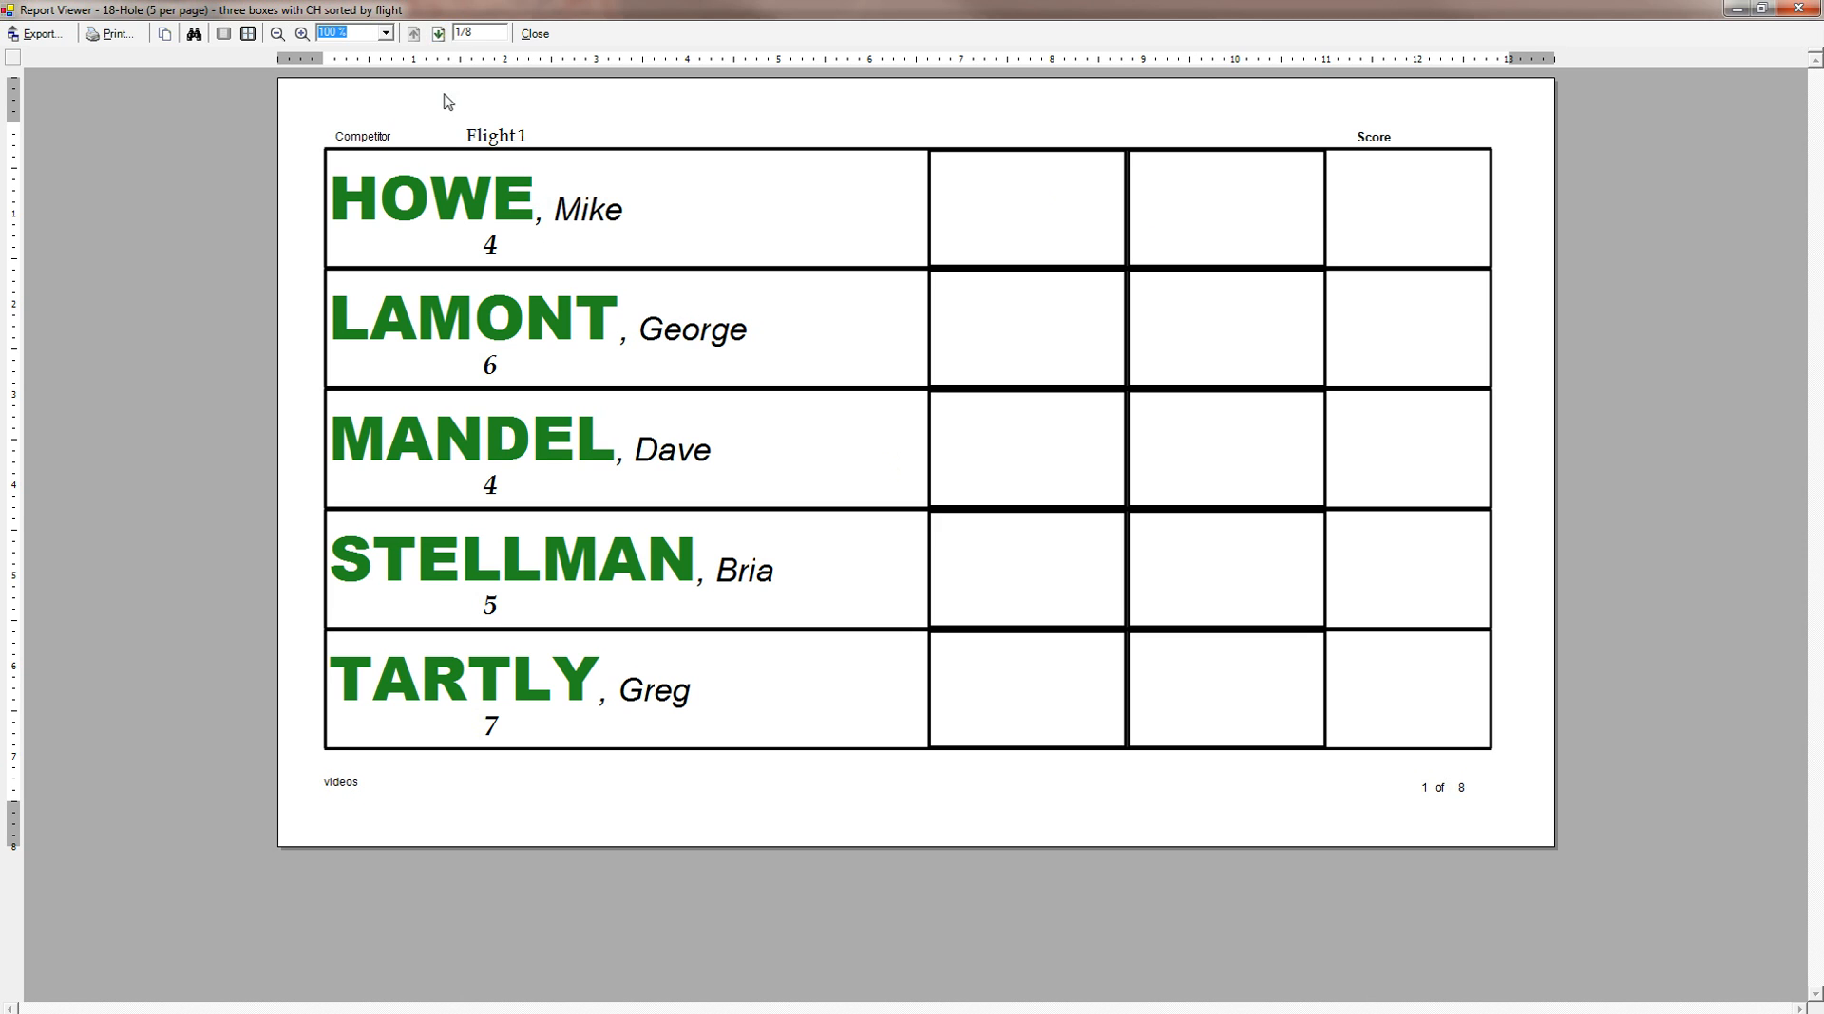
pyautogui.click(439, 36)
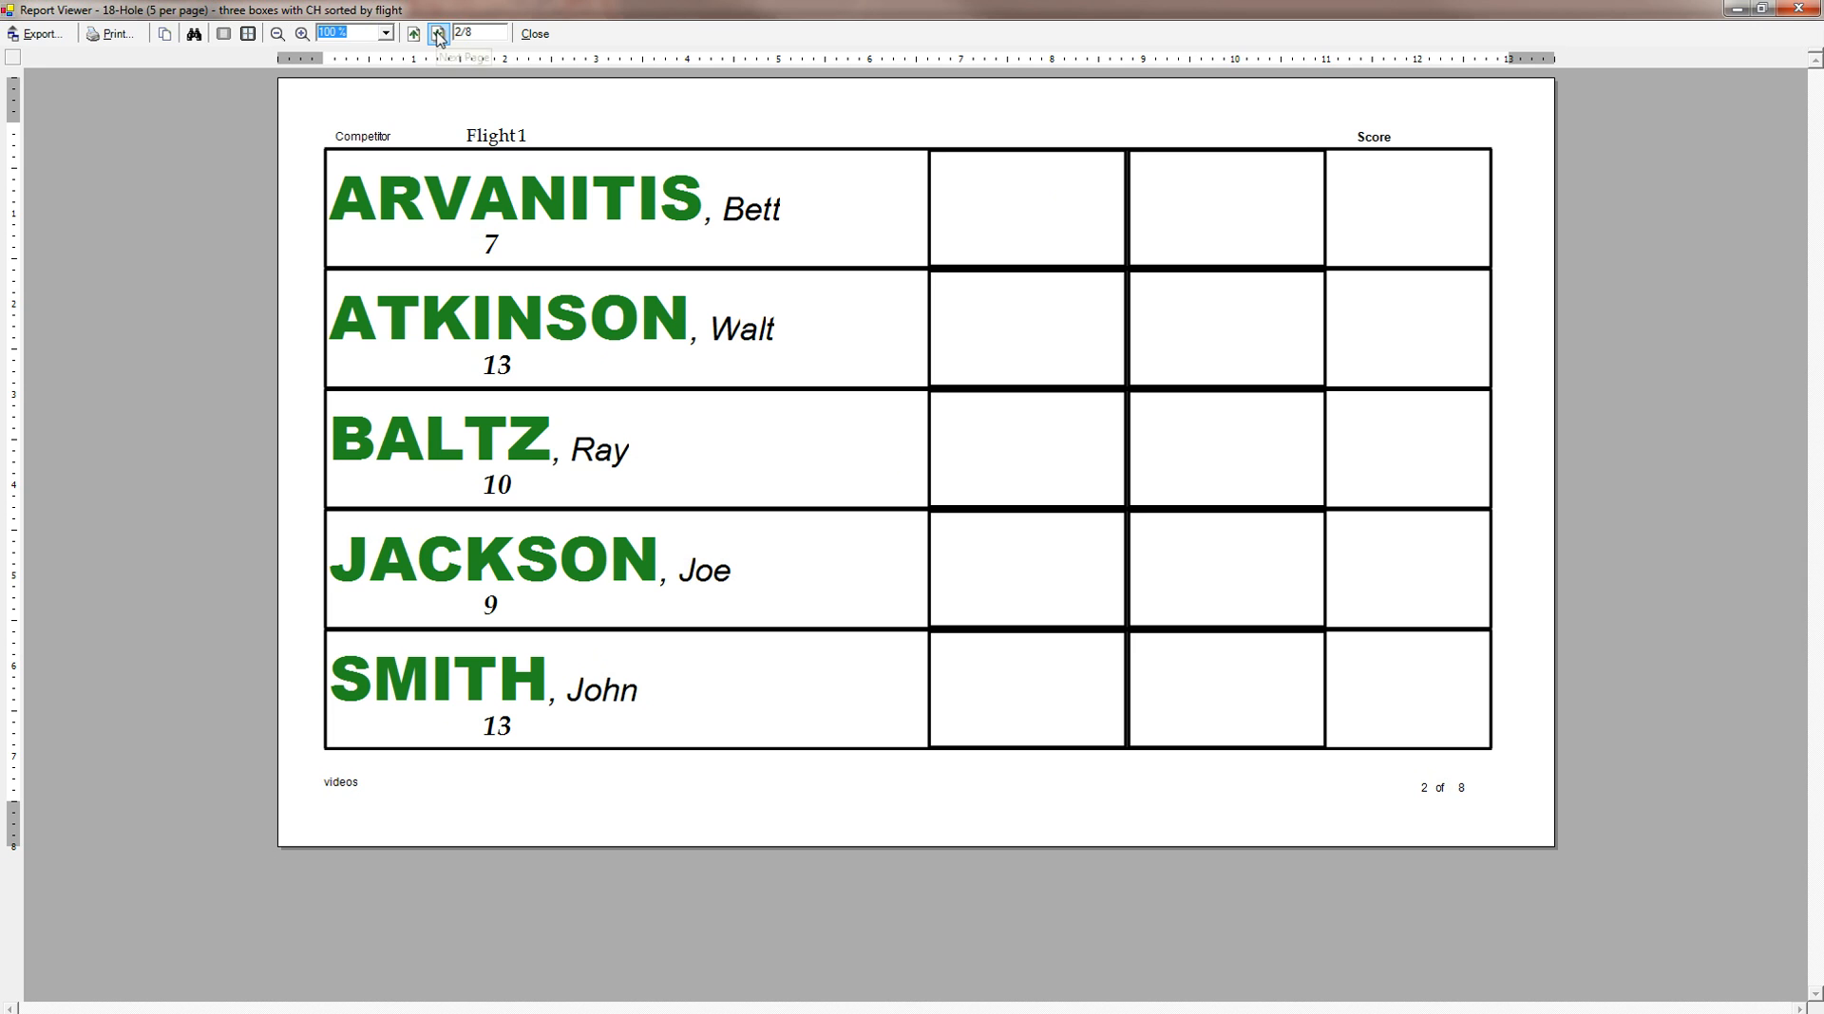
pyautogui.click(413, 34)
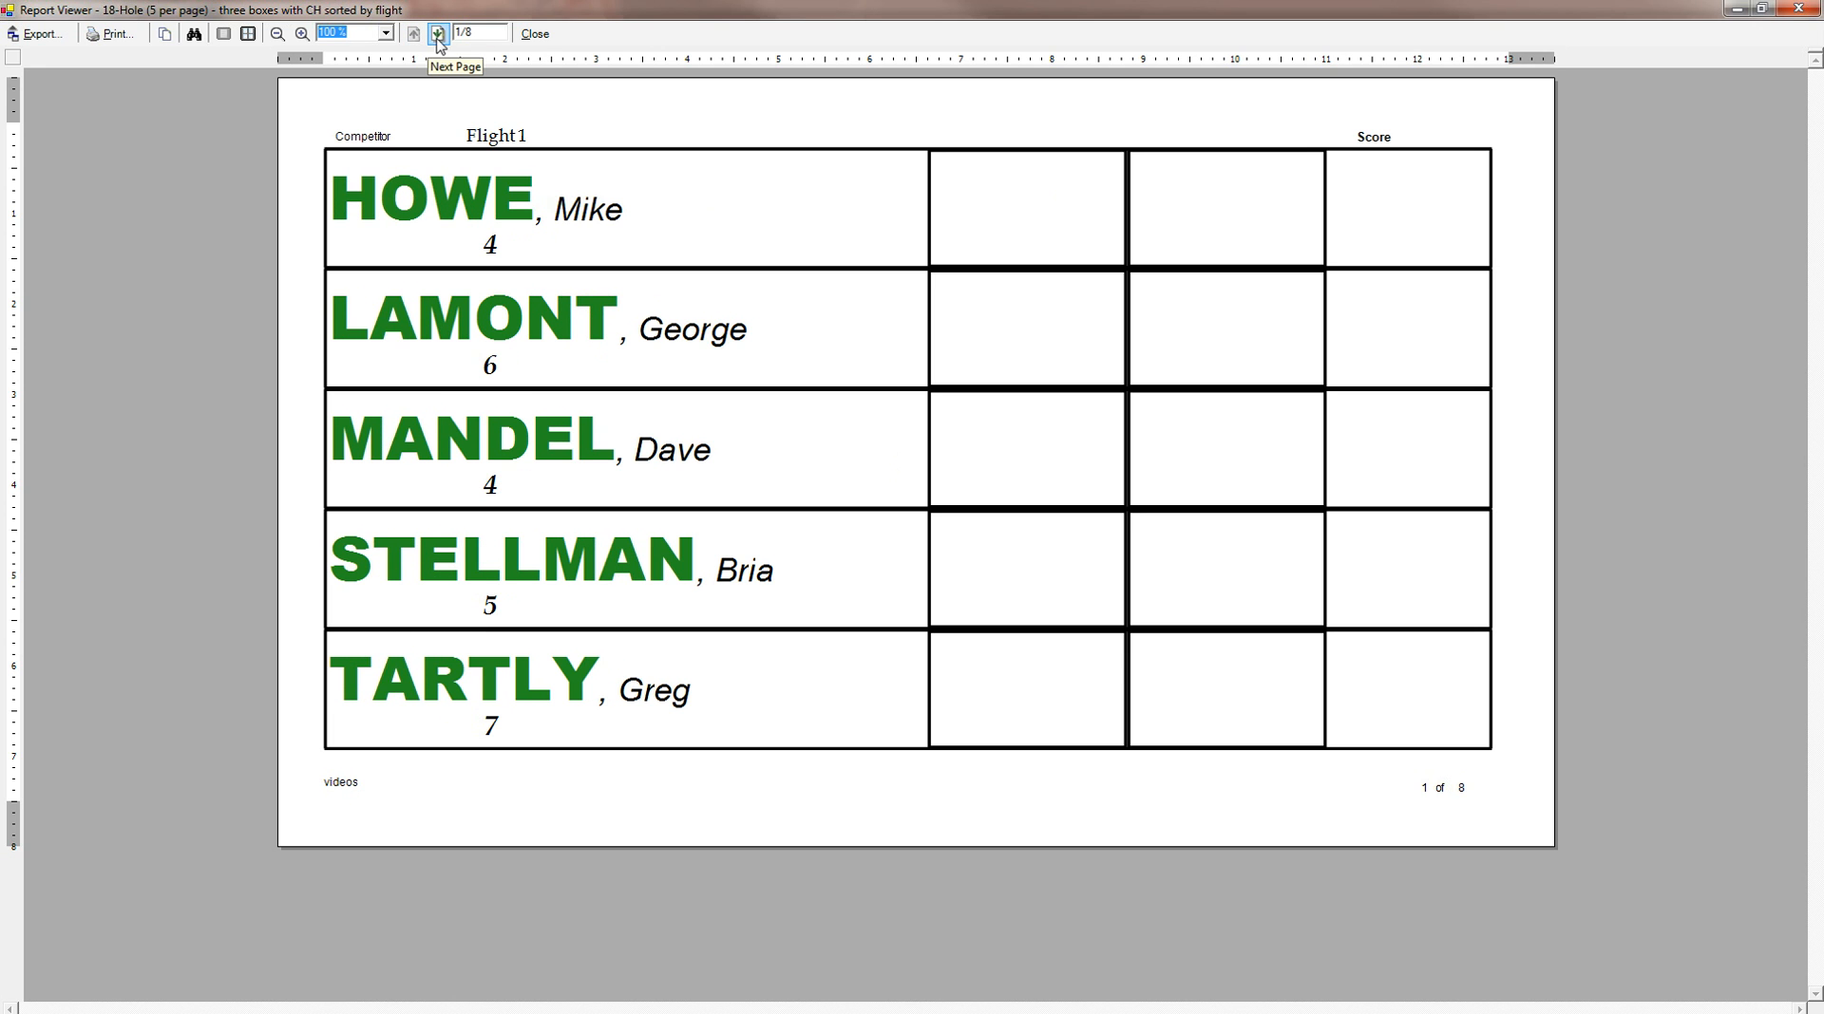
pyautogui.click(439, 35)
pyautogui.click(439, 35)
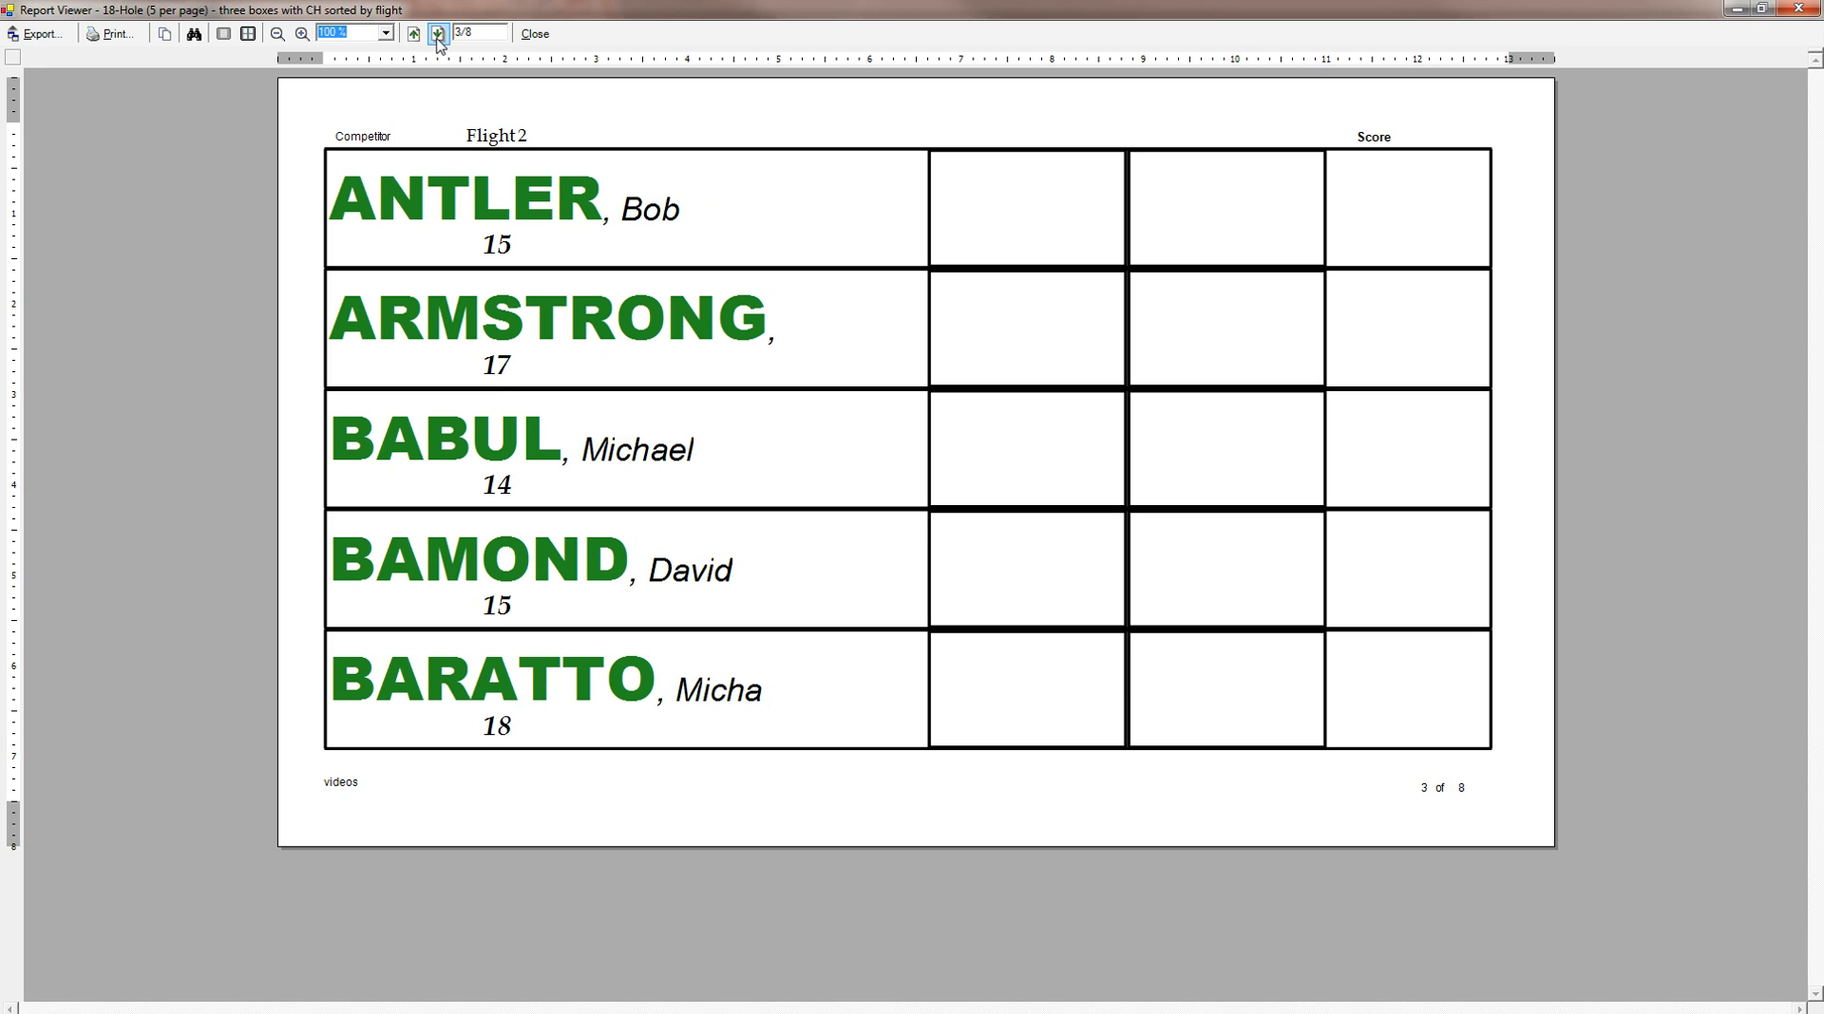
pyautogui.click(439, 35)
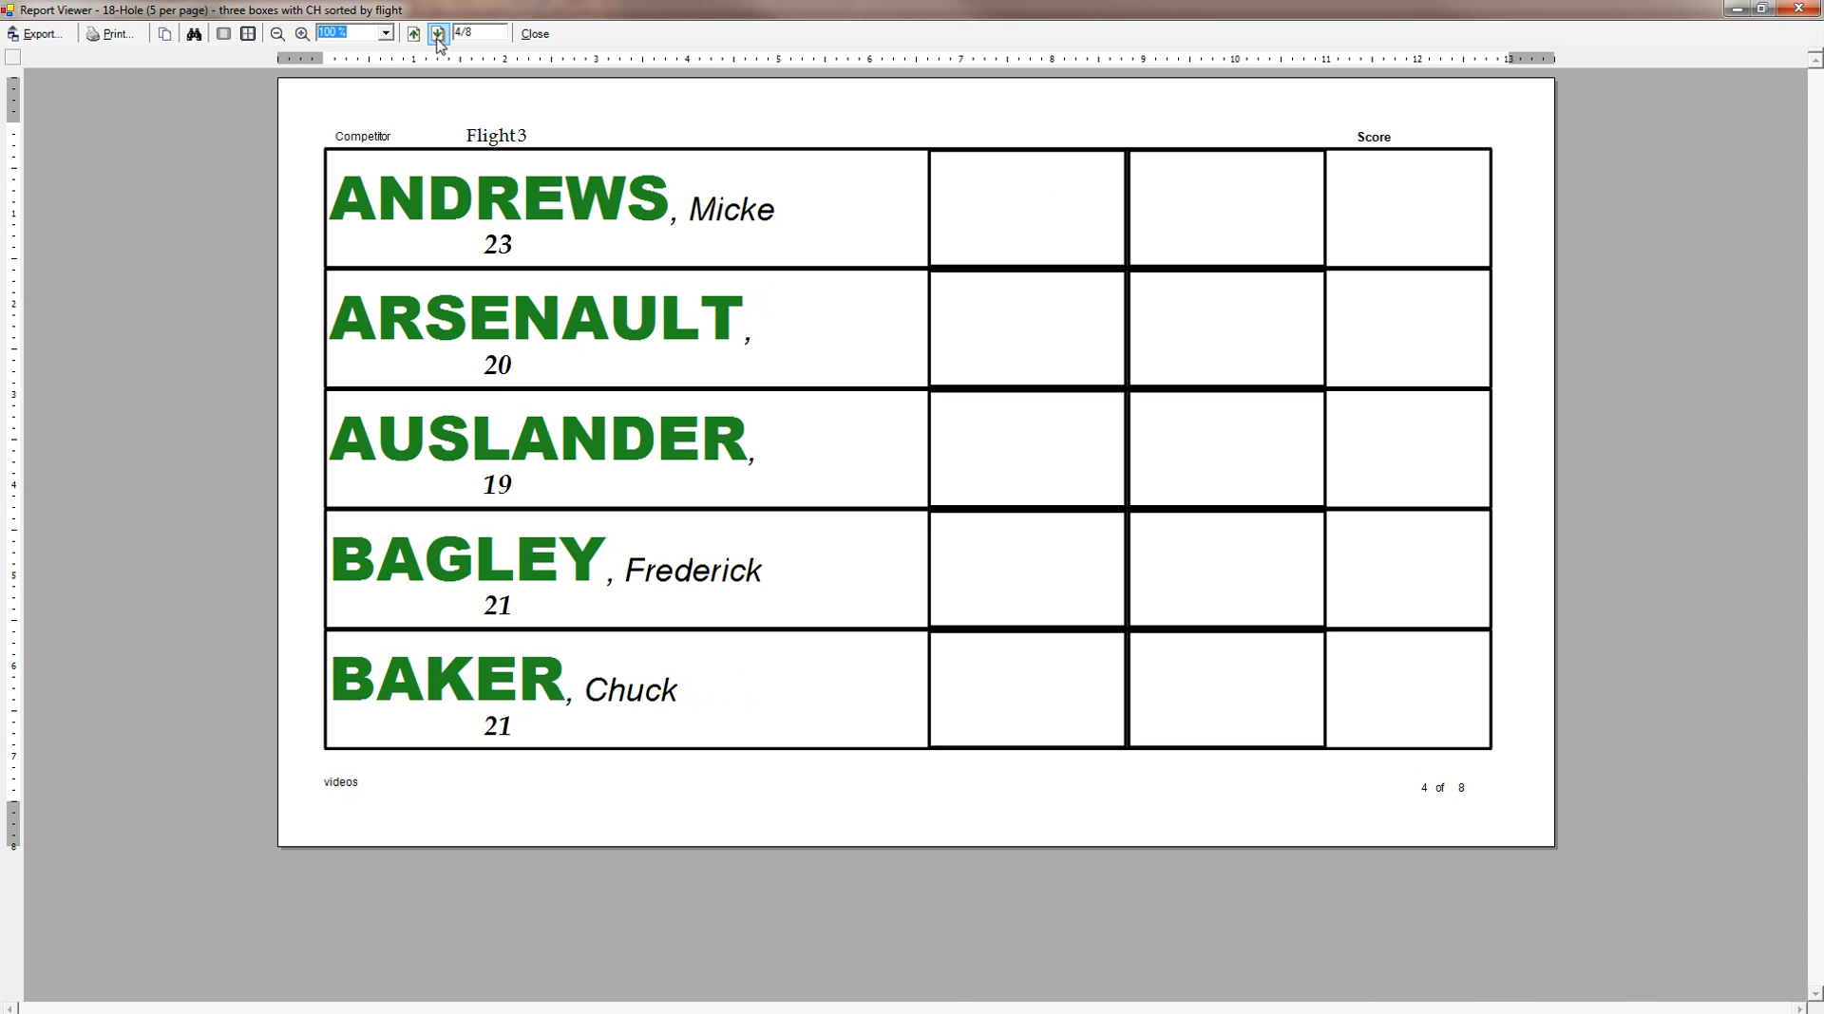
pyautogui.click(439, 35)
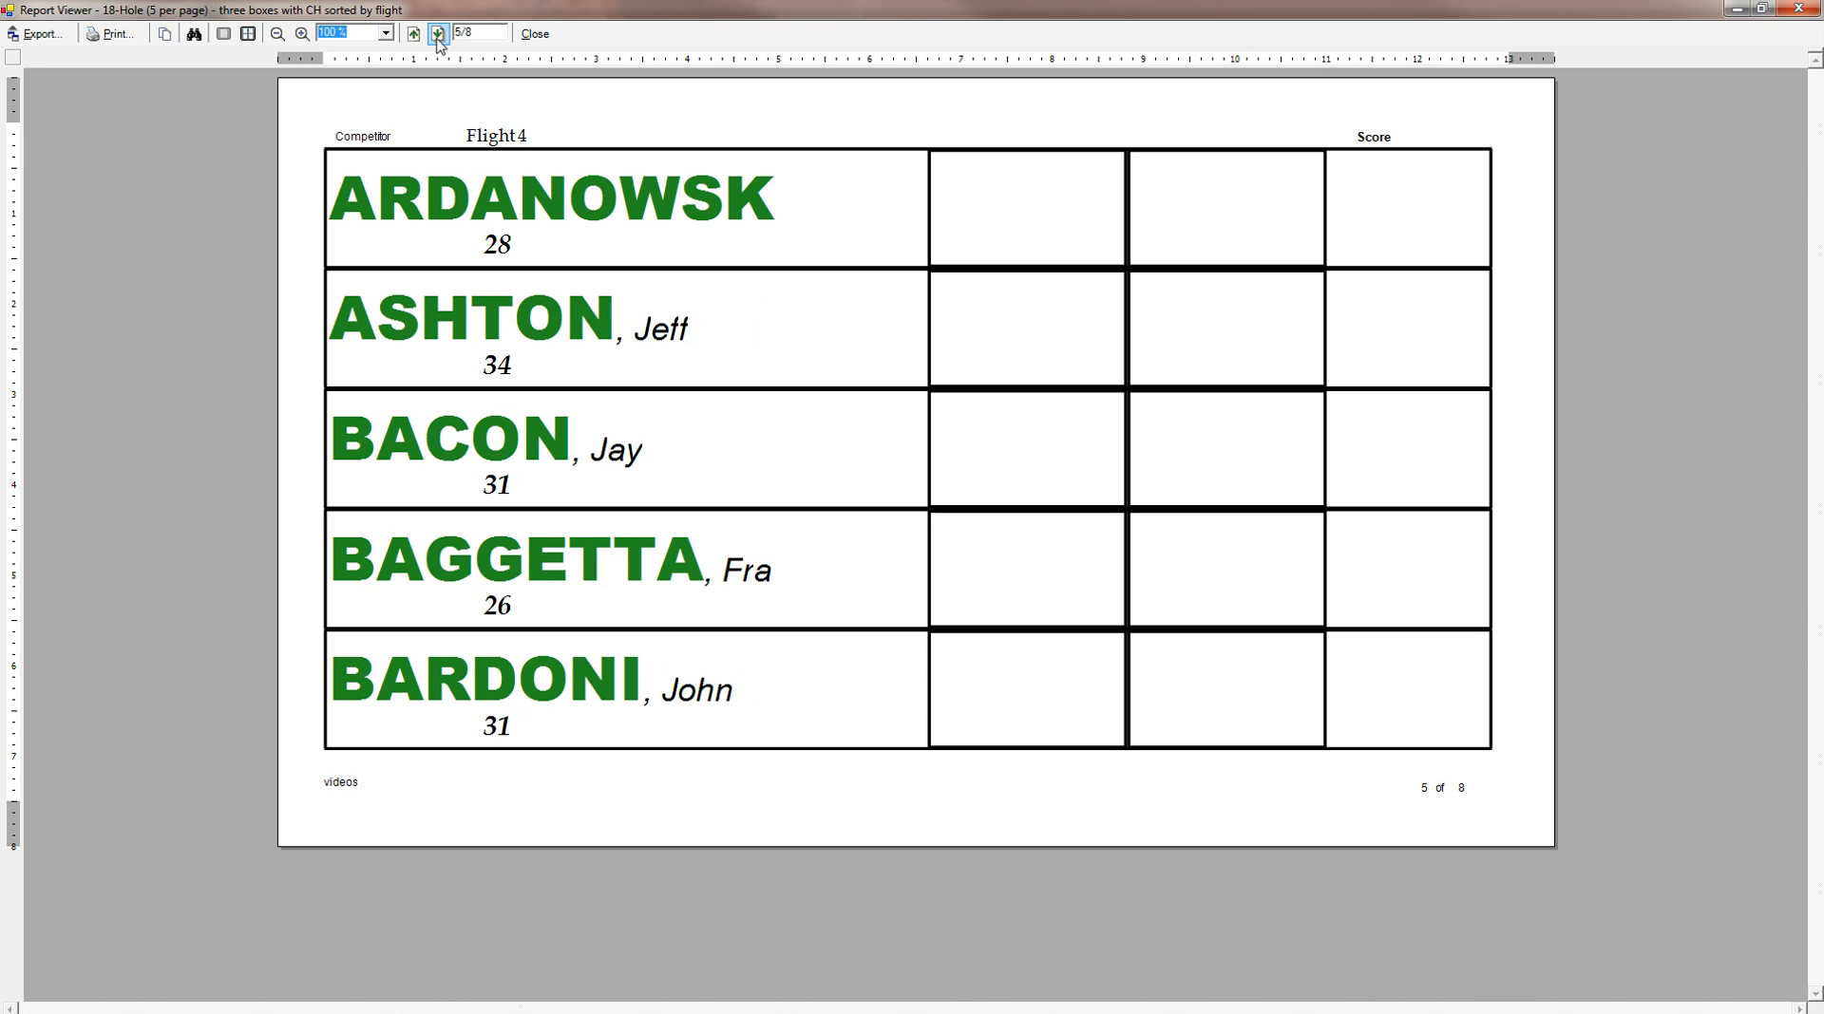
pyautogui.click(413, 34)
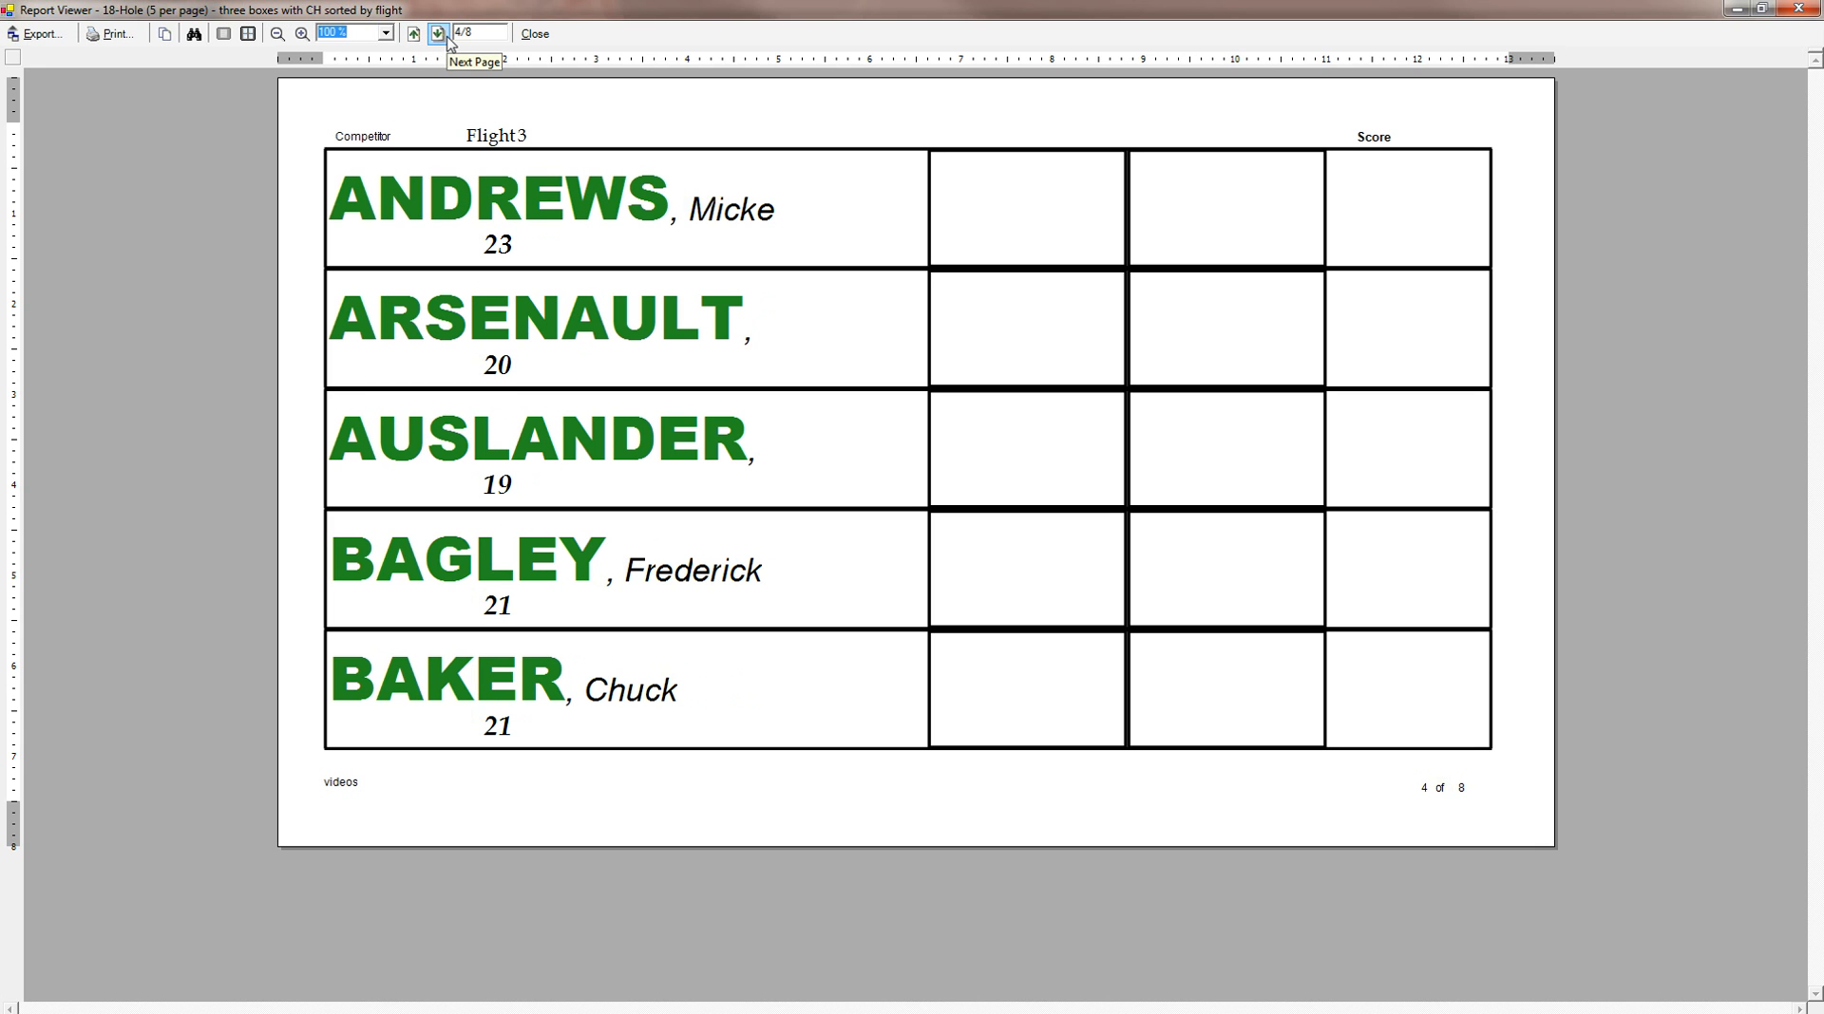
pyautogui.click(448, 39)
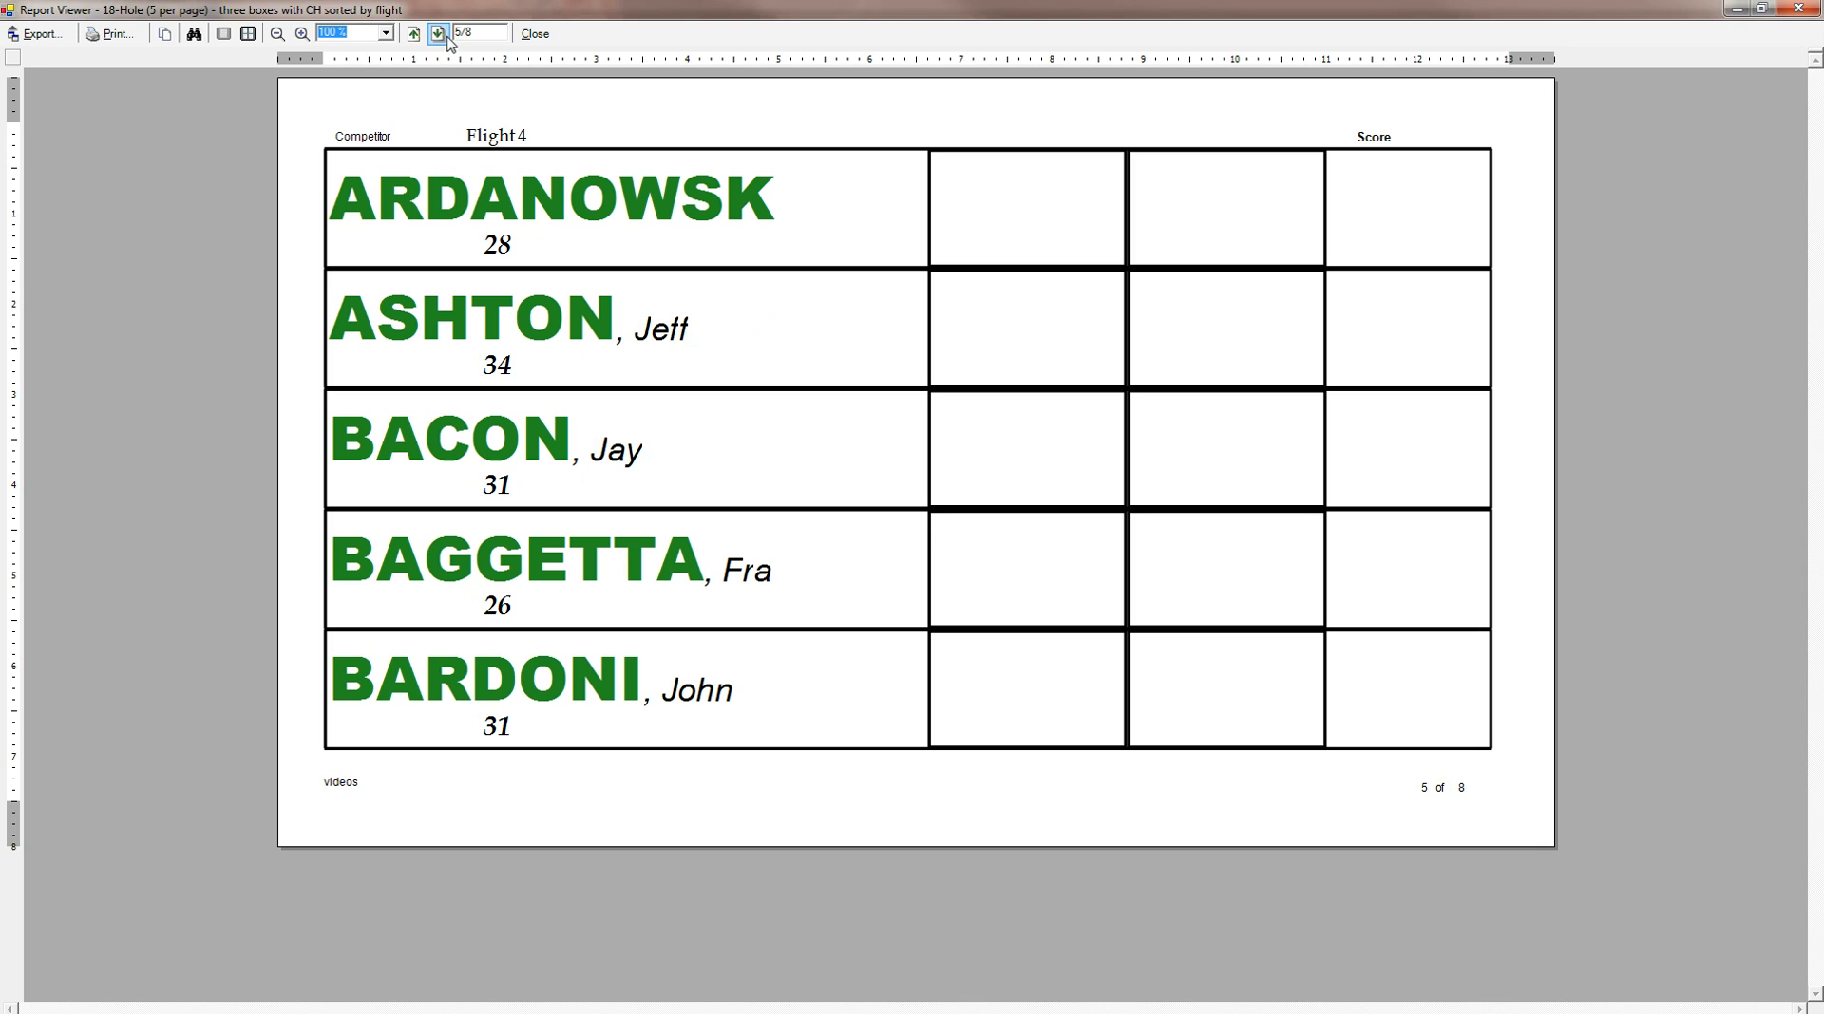
pyautogui.click(450, 41)
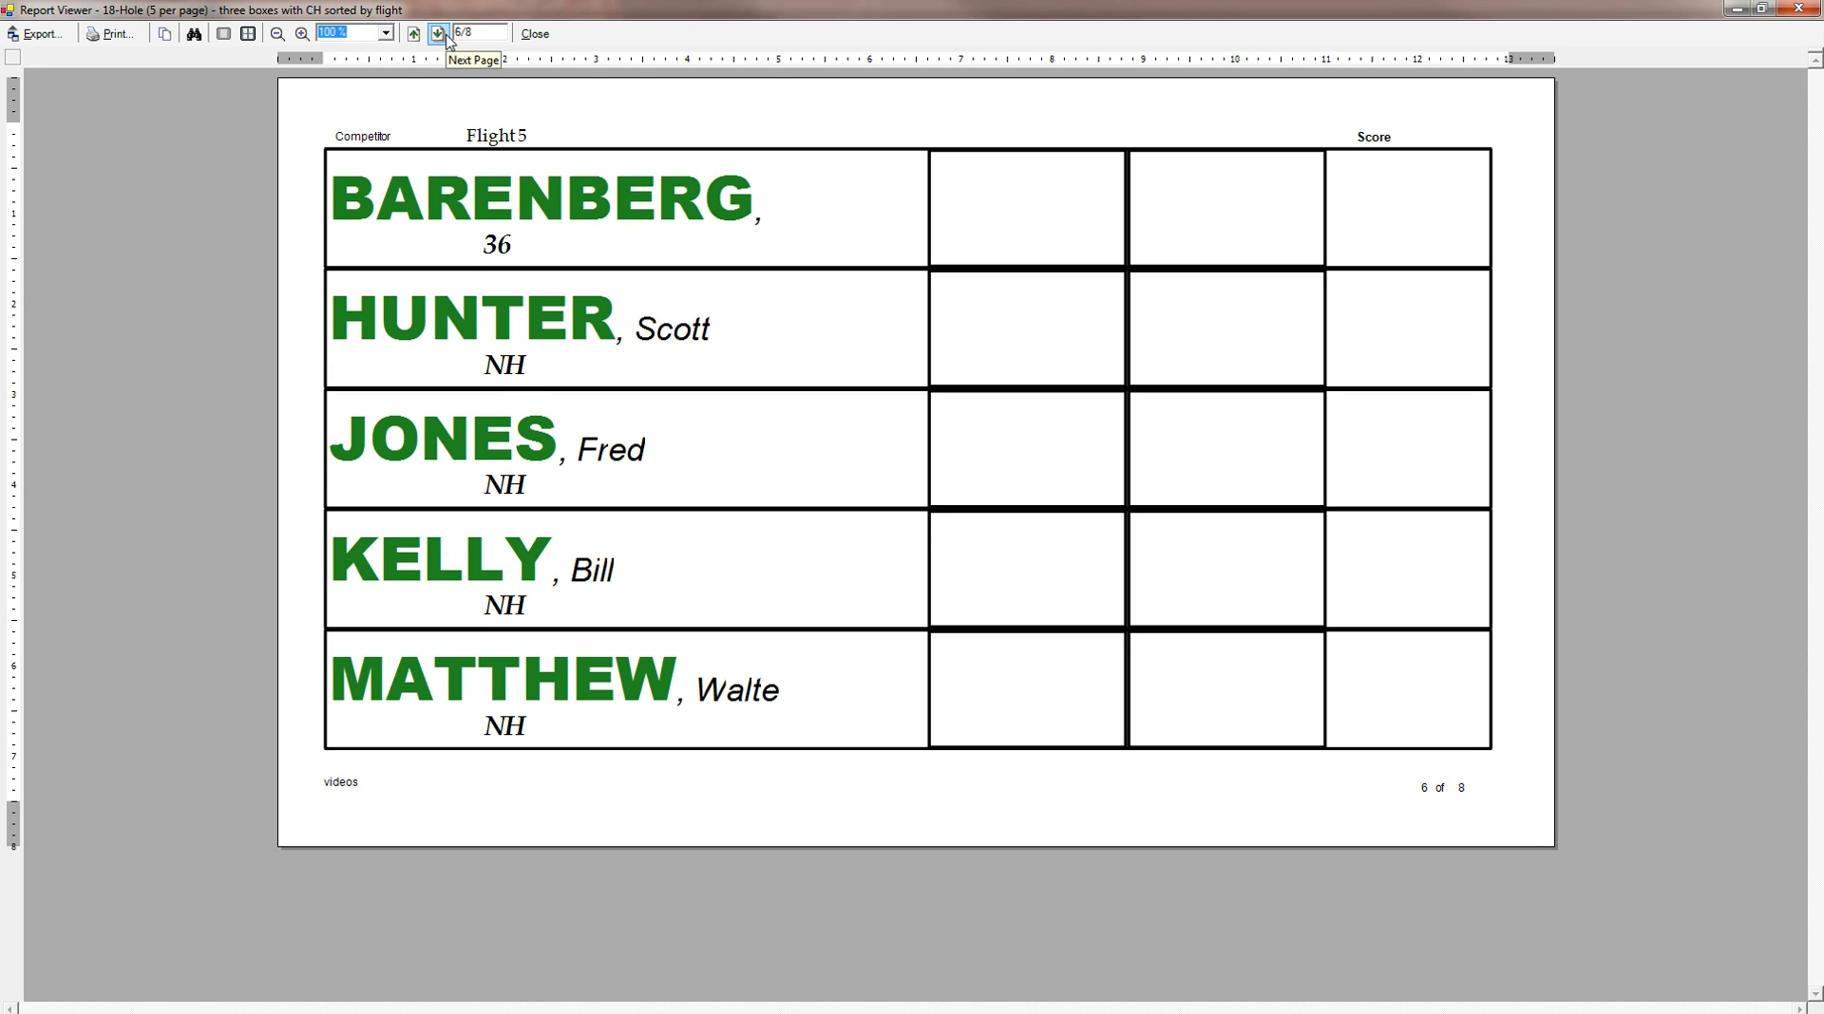
pyautogui.click(449, 40)
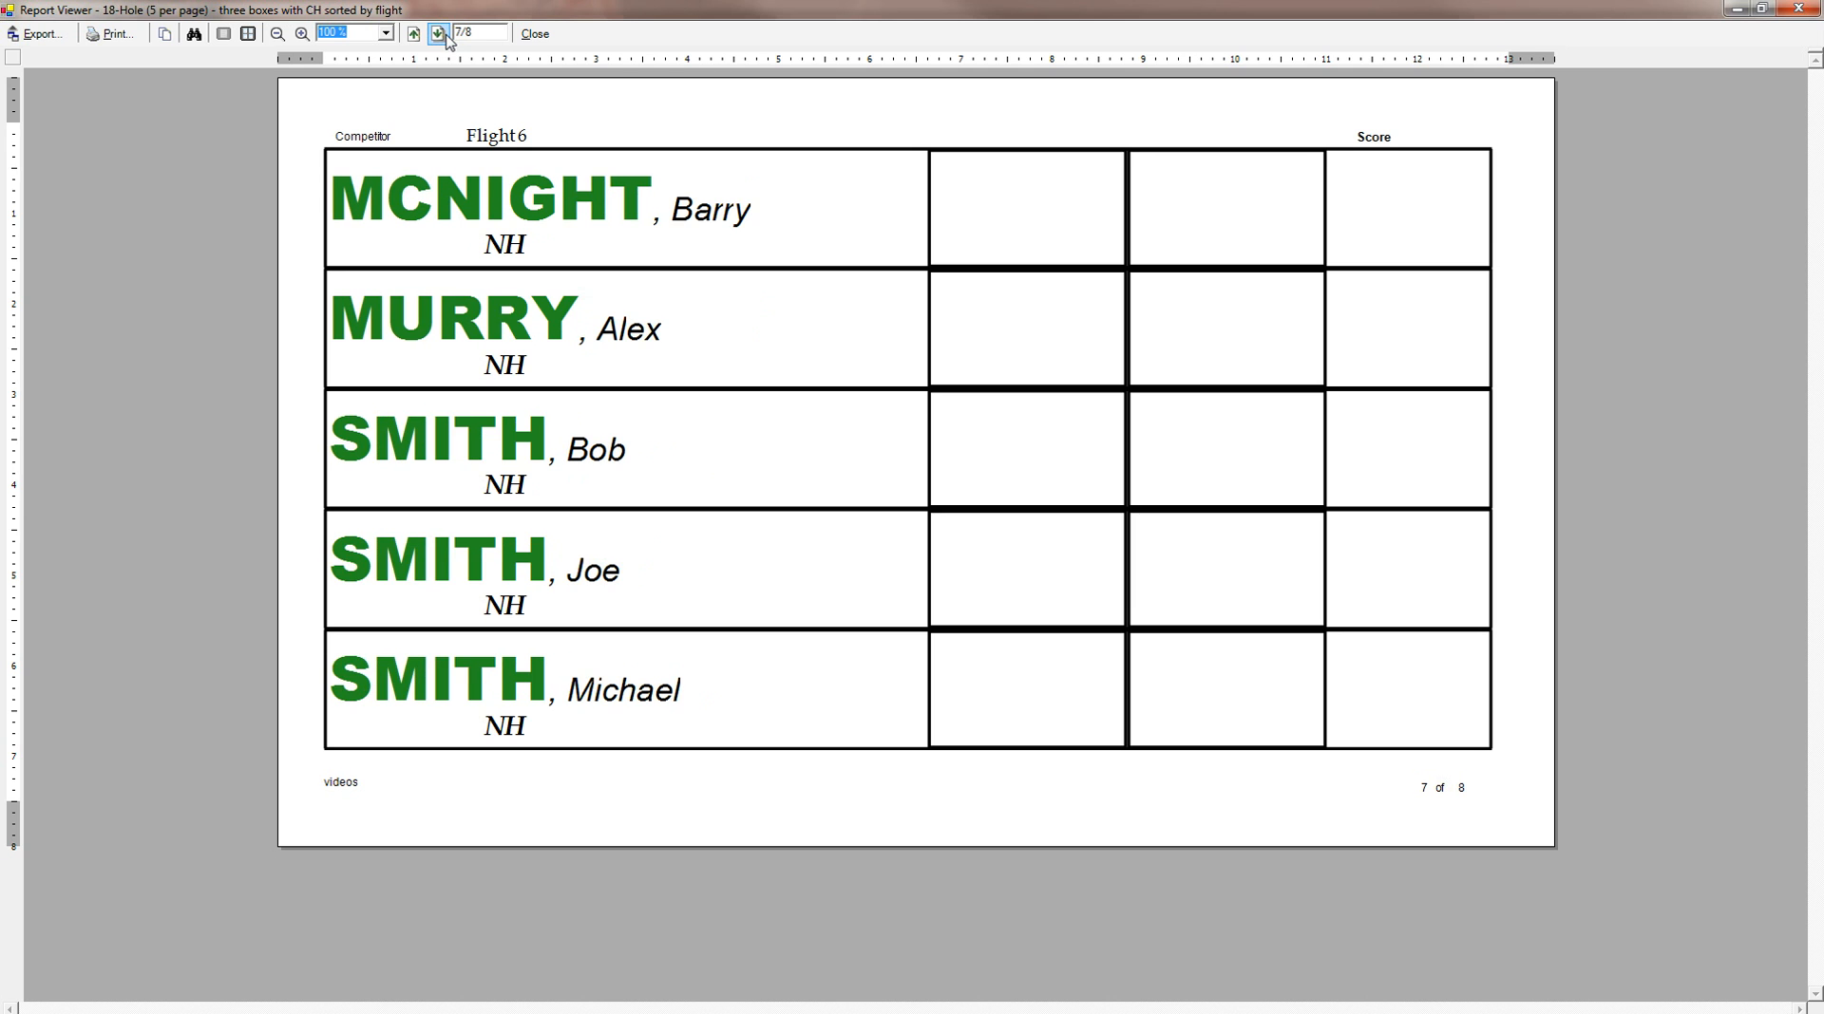
pyautogui.click(450, 40)
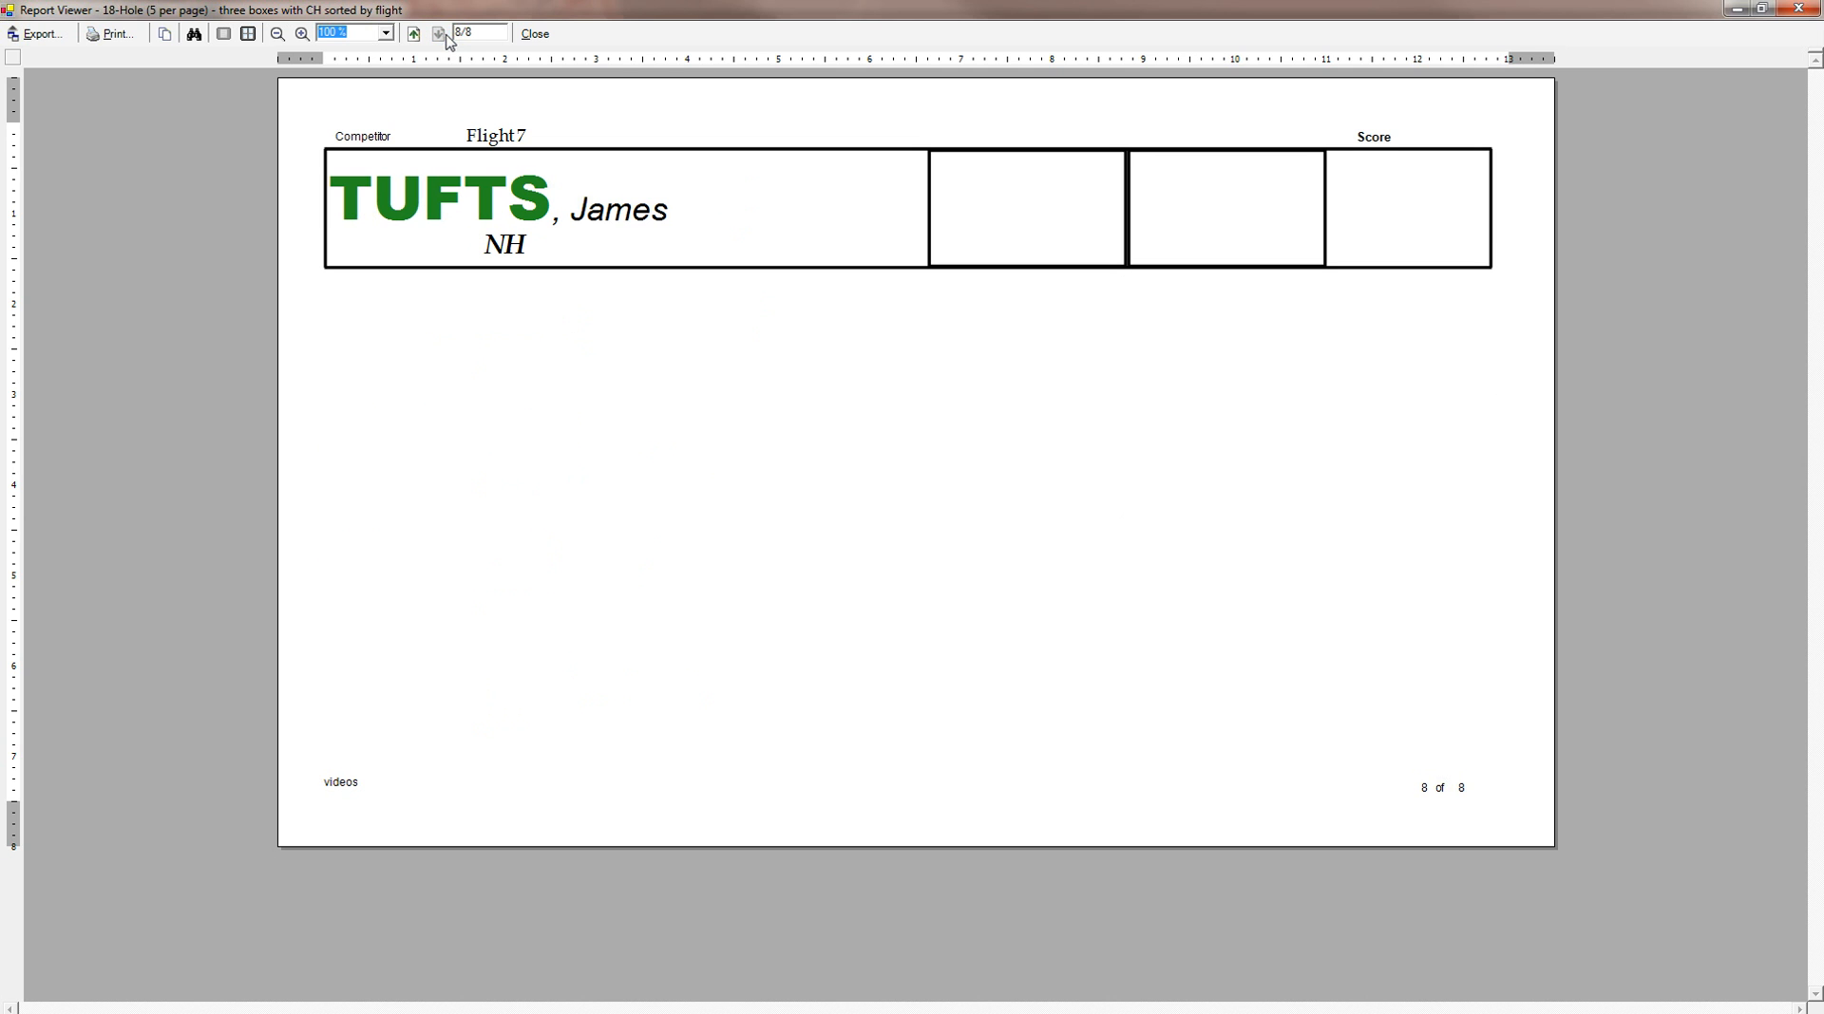
pyautogui.click(533, 34)
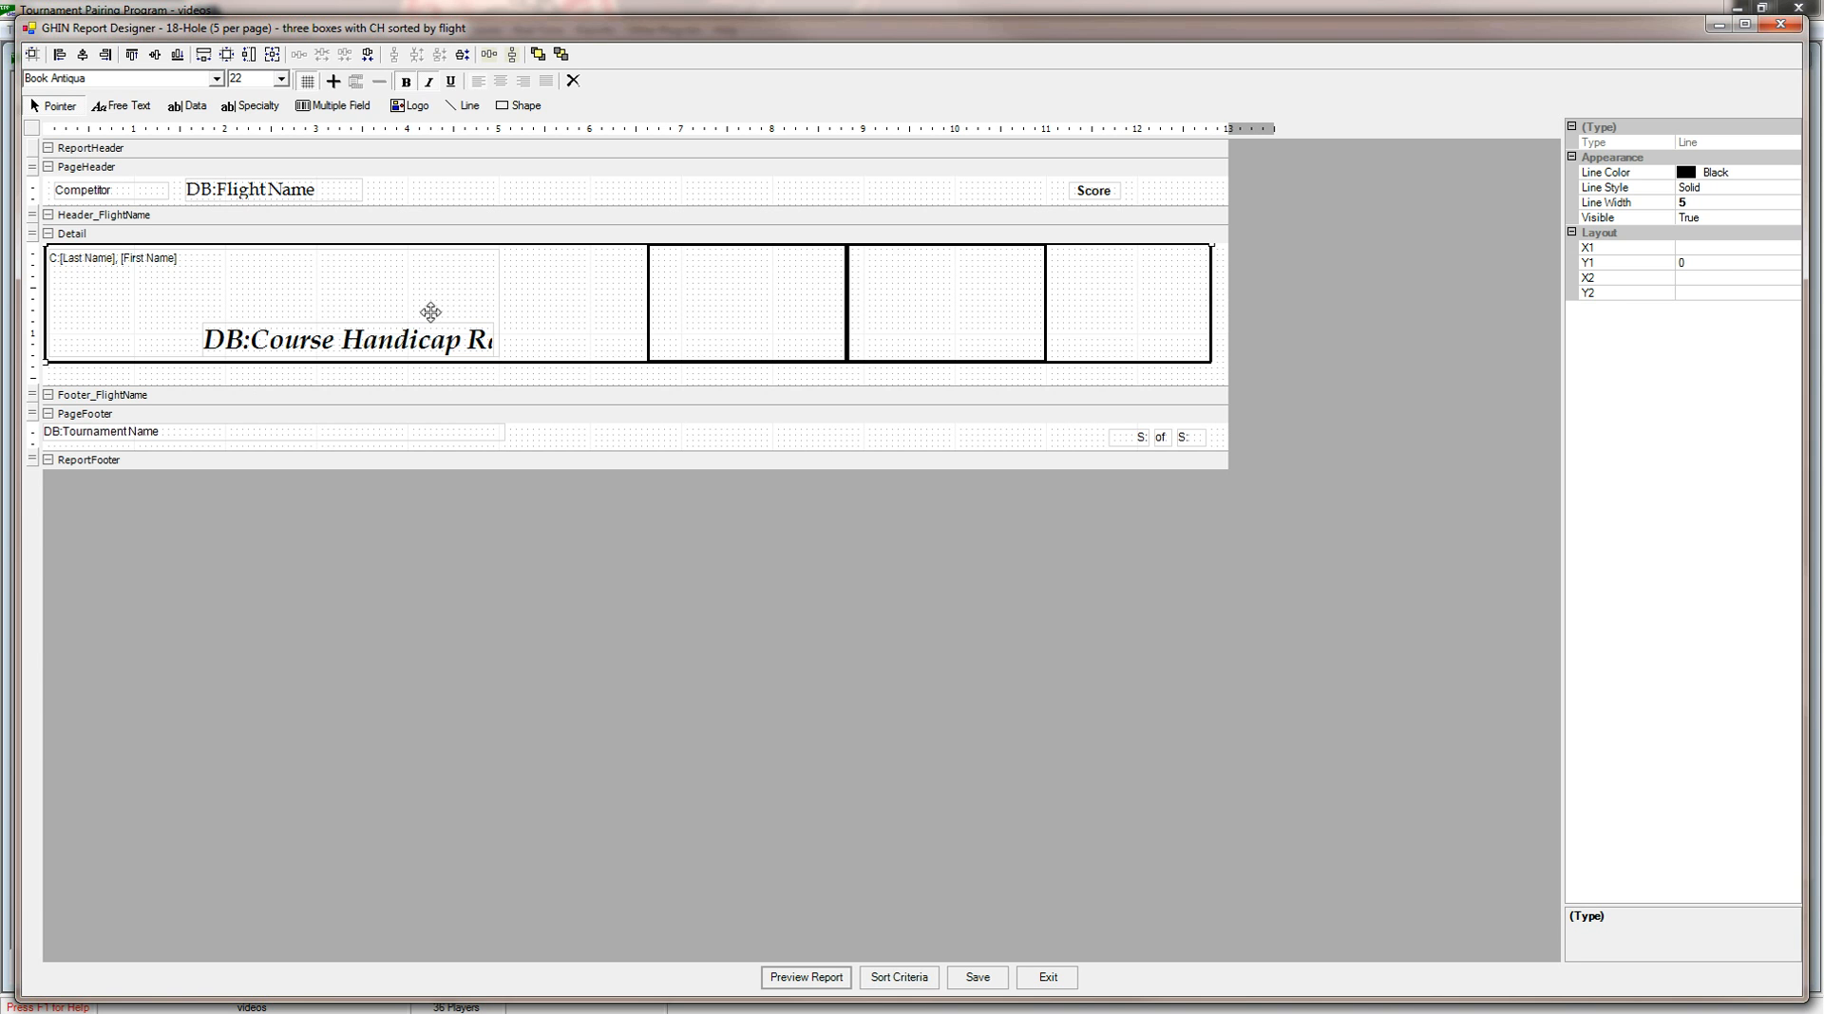
# Change the group header's data field to Course Handicap Range.
pyautogui.click(379, 222)
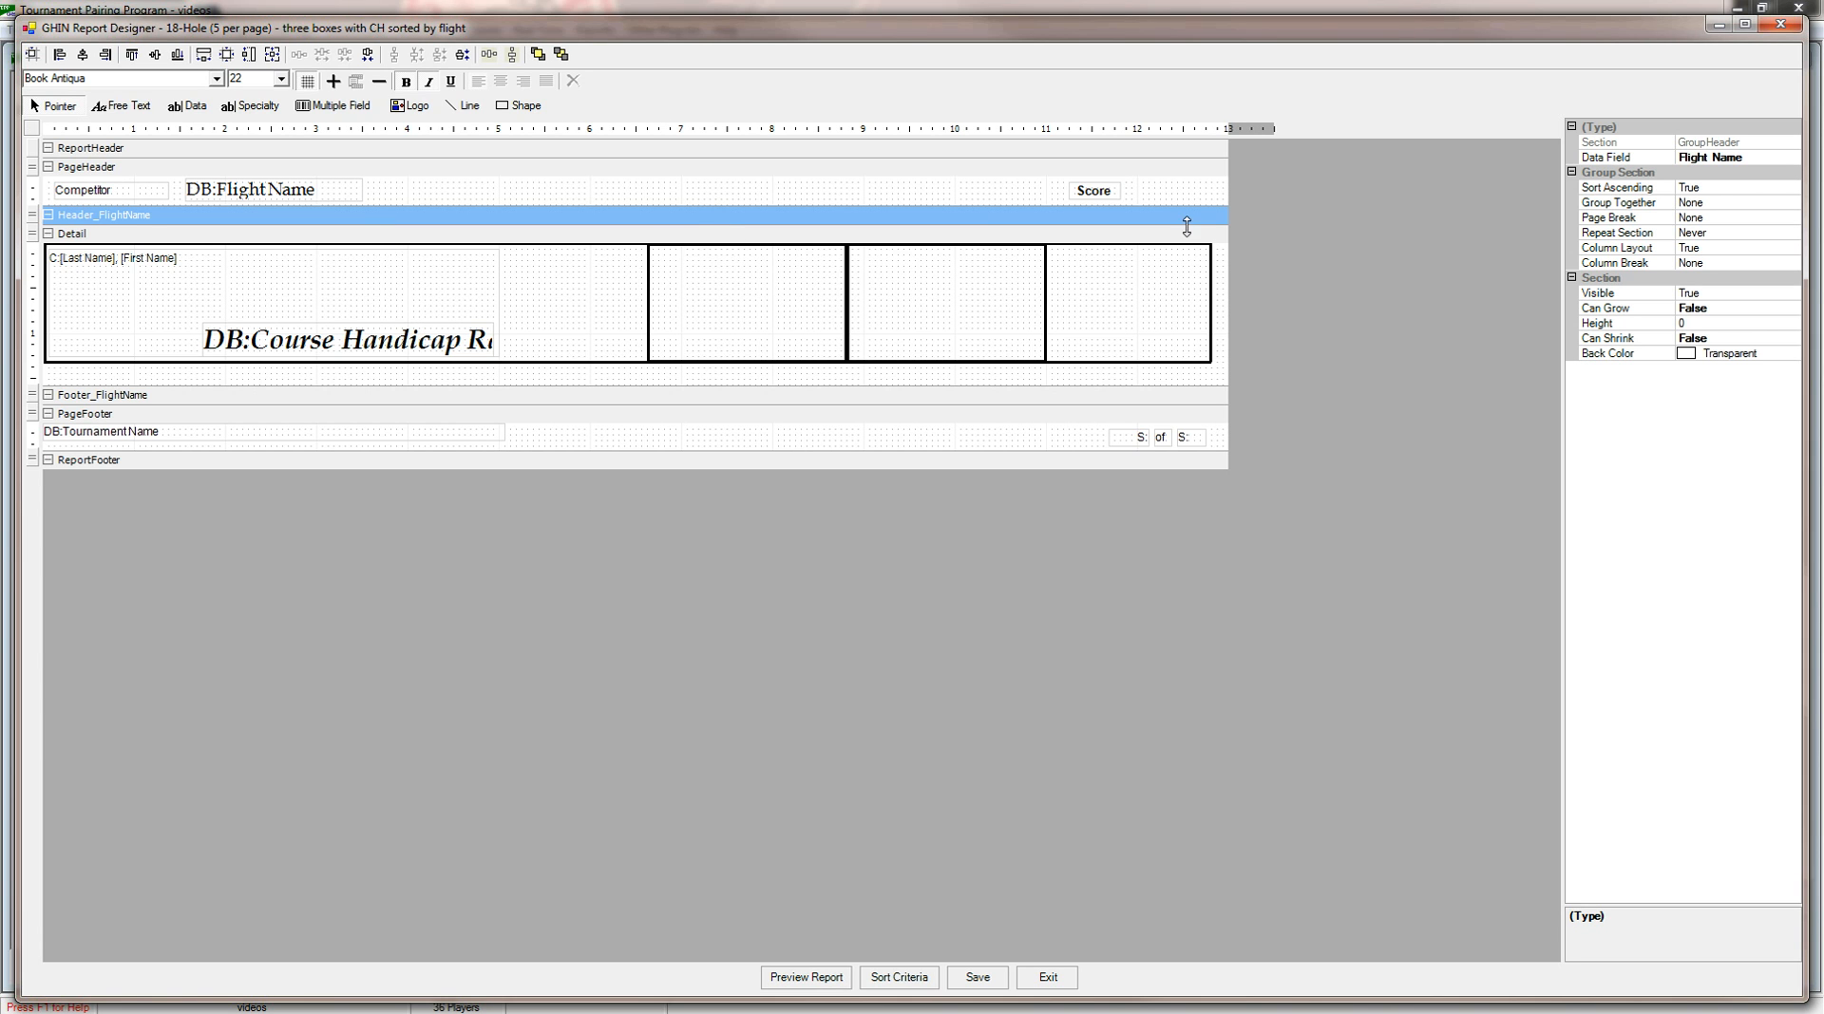
pyautogui.click(1794, 161)
pyautogui.click(1793, 157)
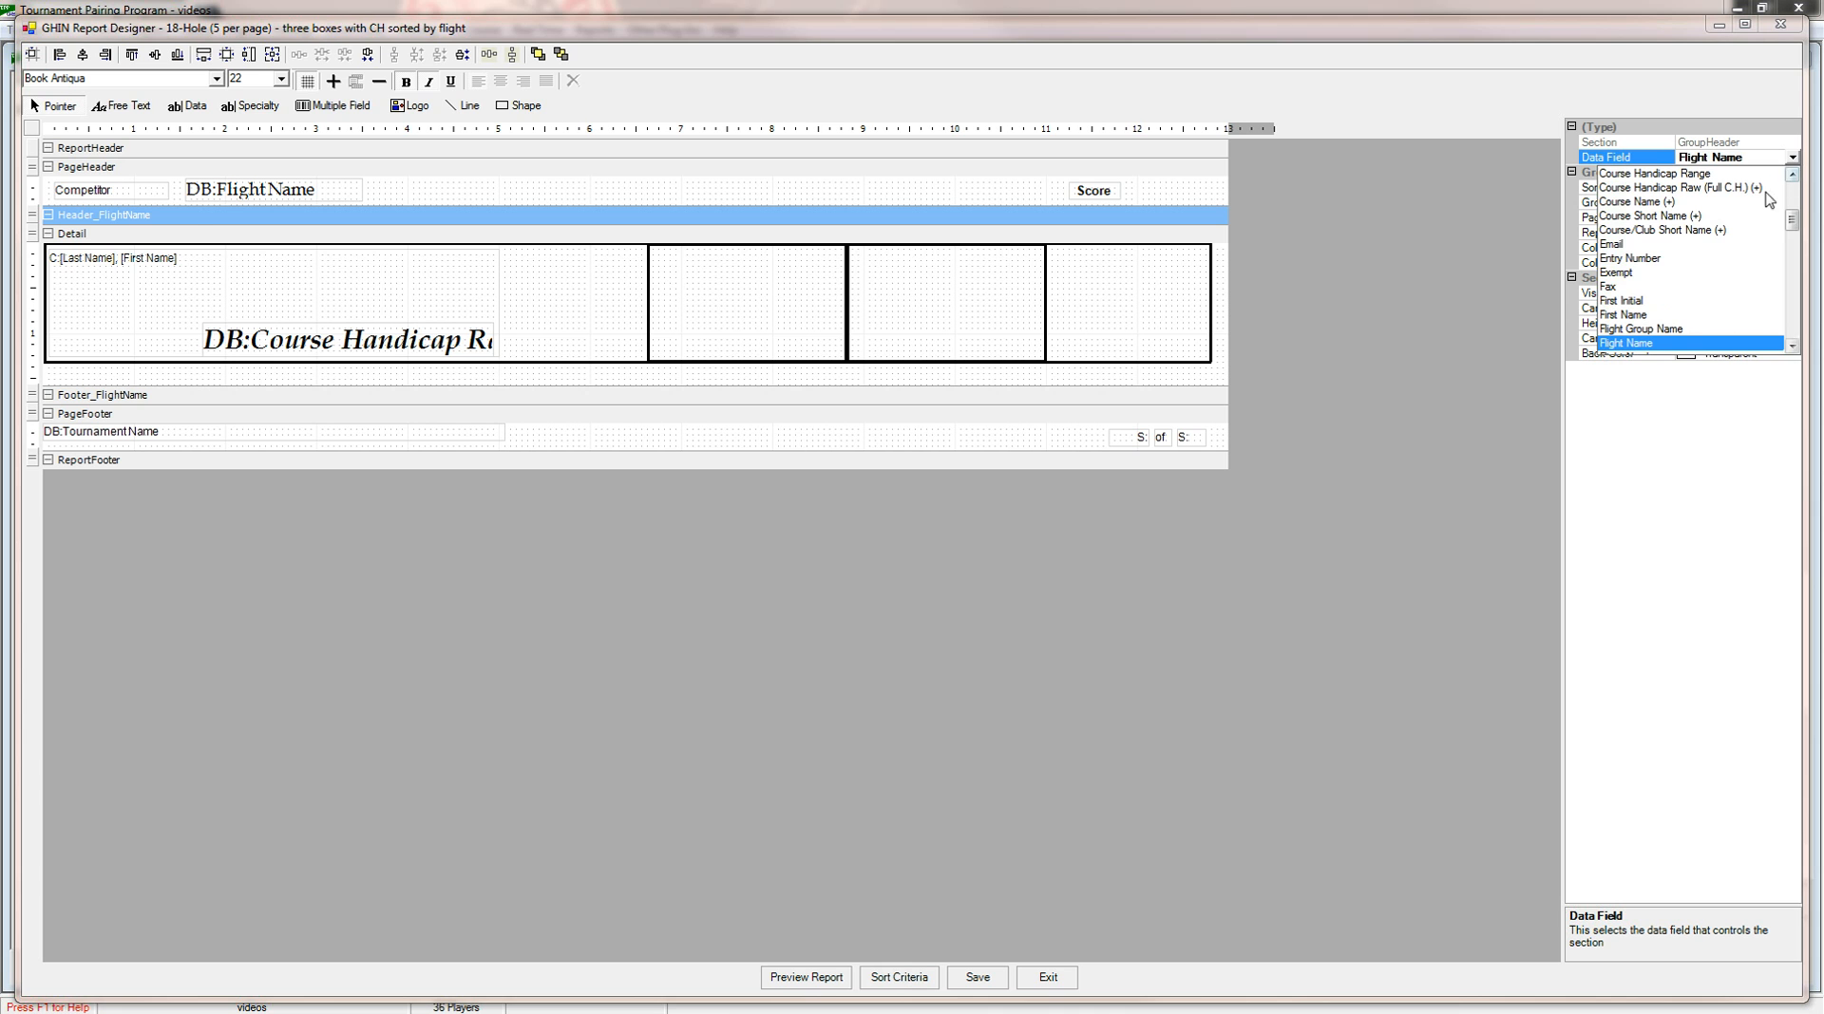
pyautogui.click(1693, 178)
# Preview the report again and page through it to check the page breaks by course handicap.
pyautogui.click(828, 978)
pyautogui.click(825, 544)
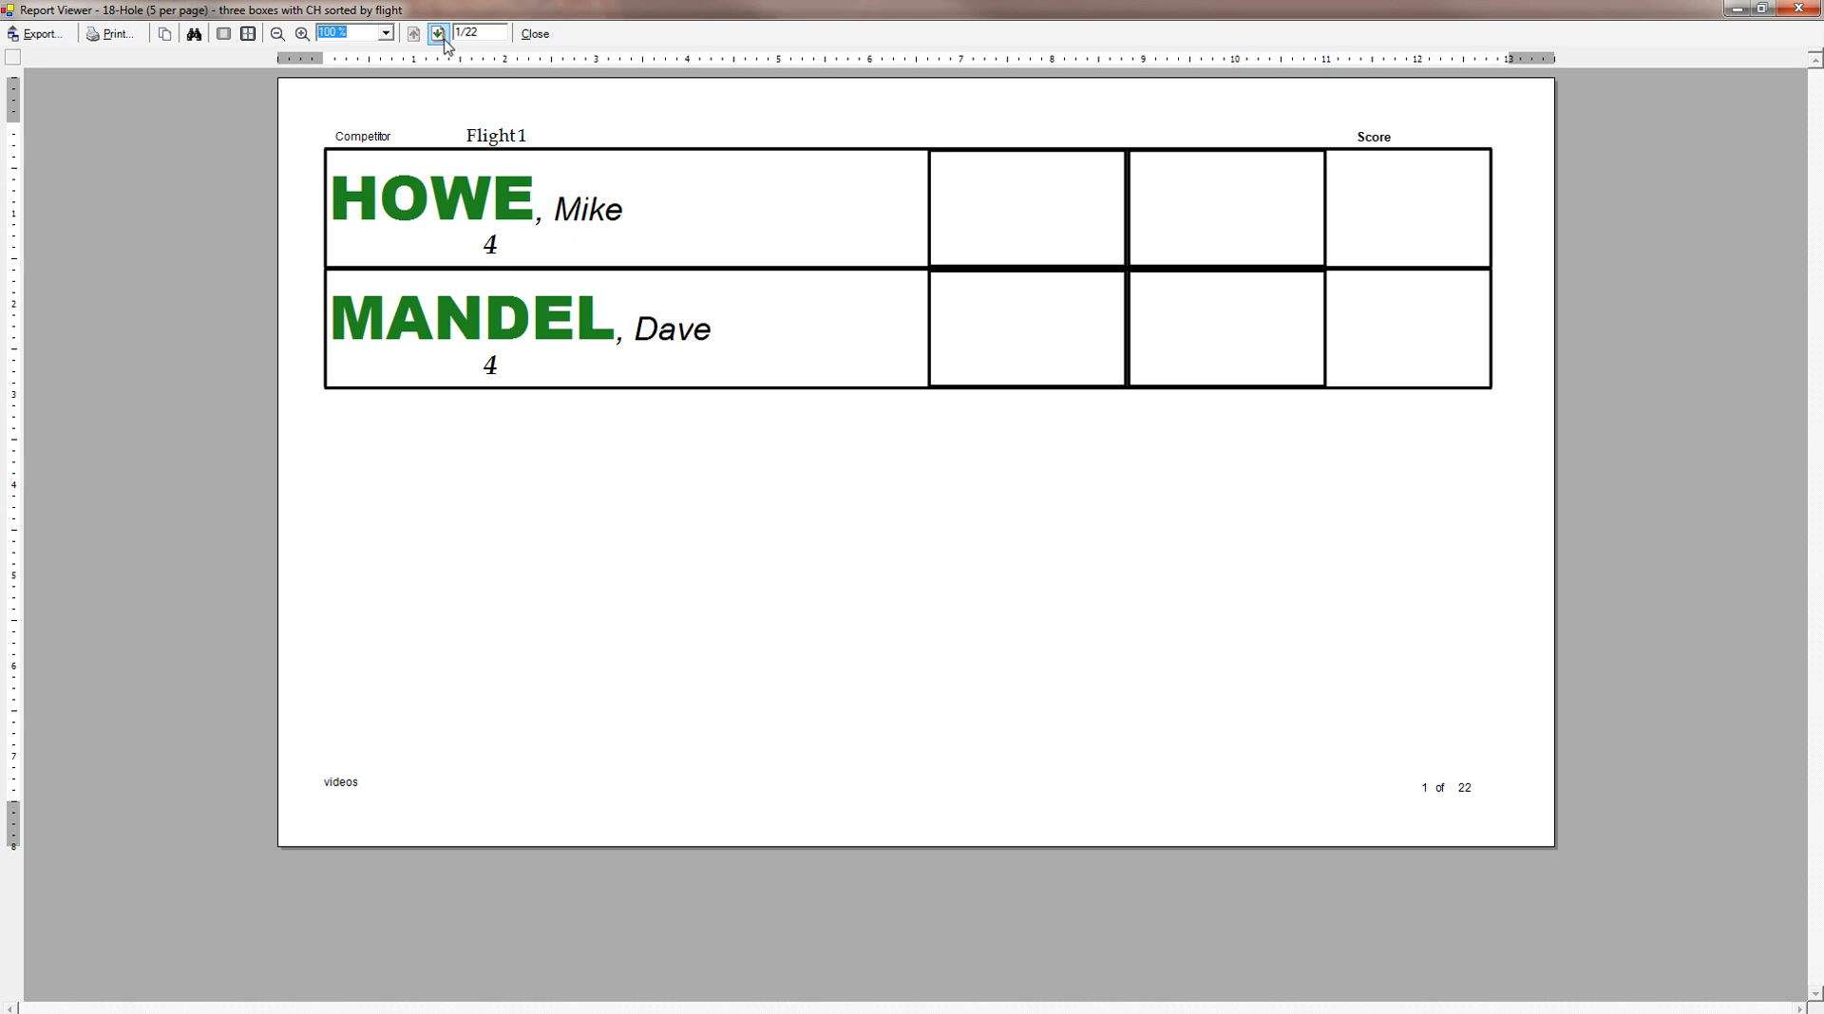
pyautogui.click(440, 38)
pyautogui.click(440, 38)
pyautogui.click(440, 38)
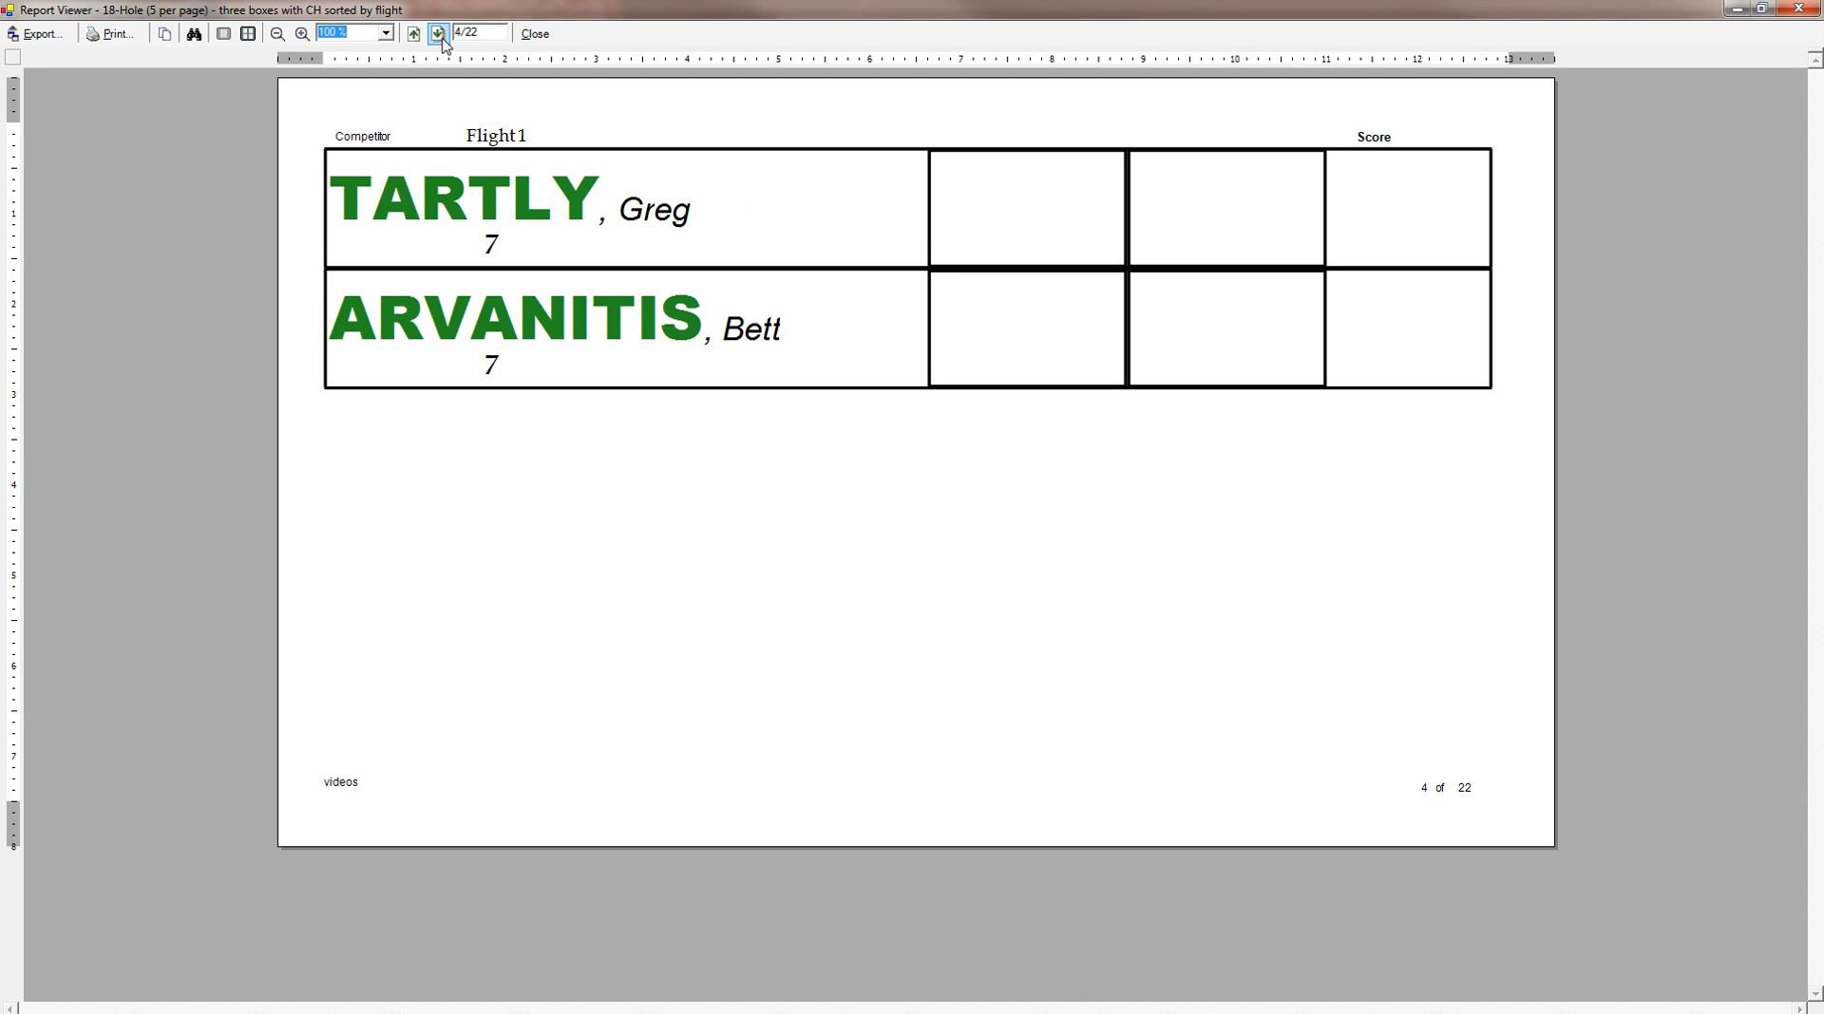
pyautogui.click(440, 38)
pyautogui.click(440, 38)
pyautogui.click(440, 38)
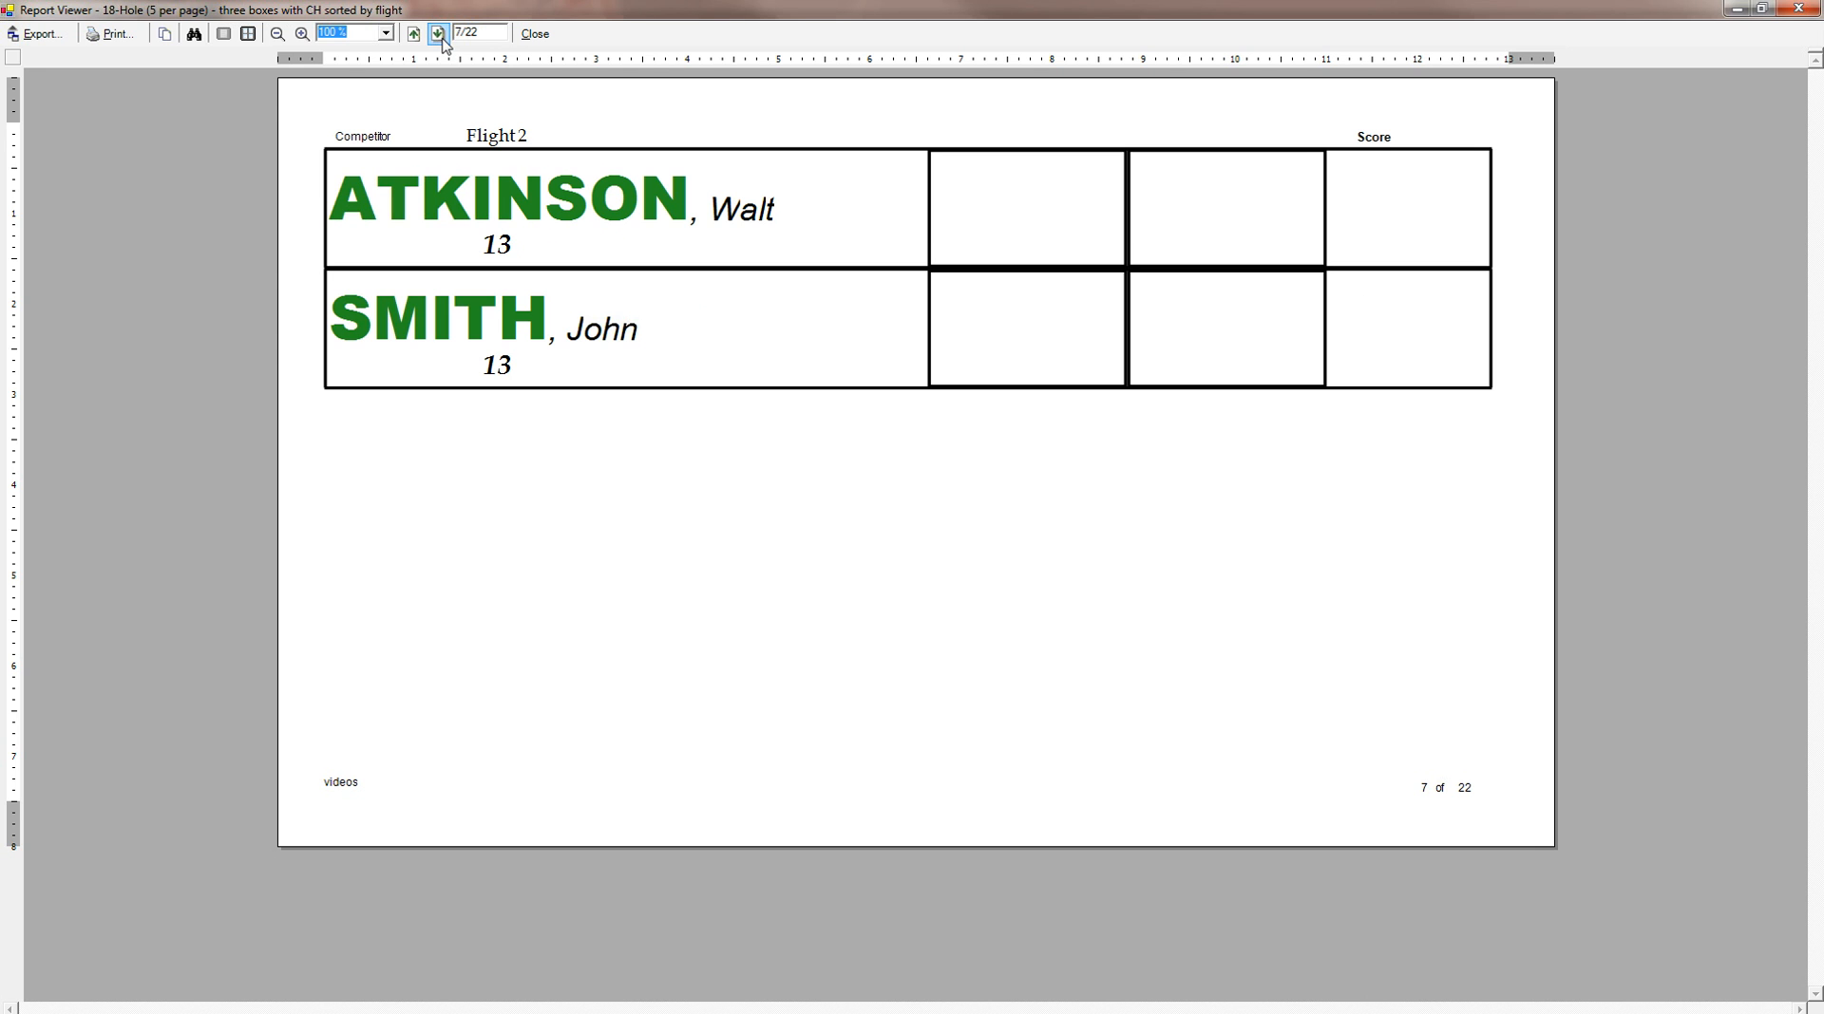